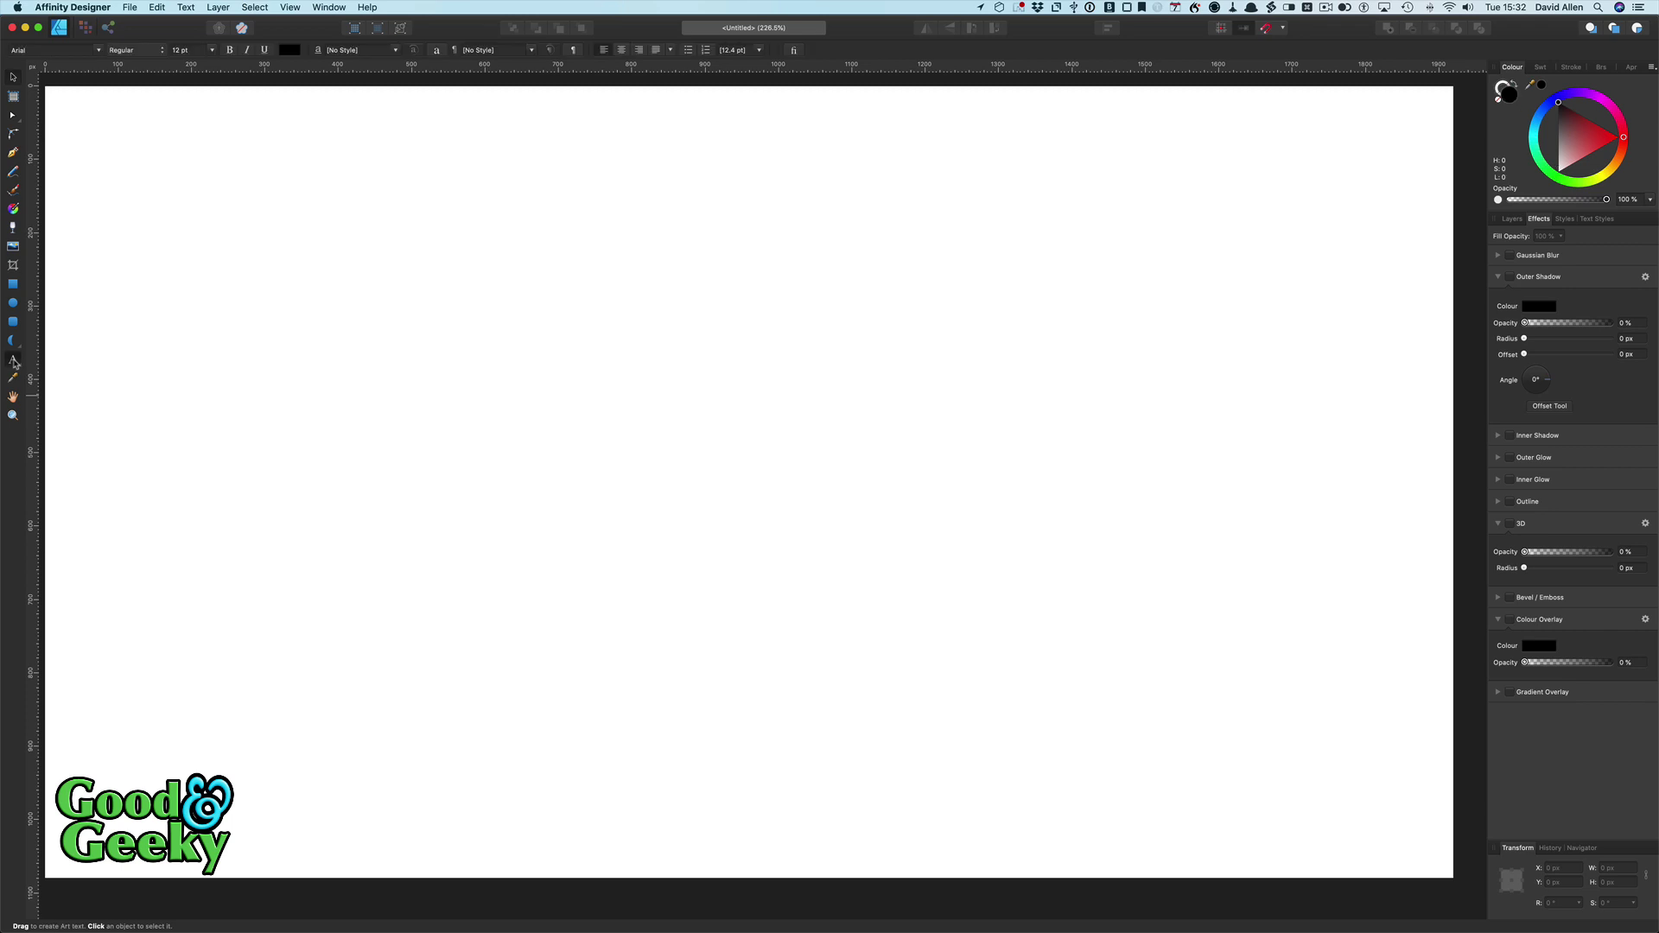
# Step: Create a large artistic text reading "WAVE" in the Arial Black font, about 1622 px wide
pyautogui.click(319, 244)
pyautogui.write('WAVE')
pyautogui.press('Escape')
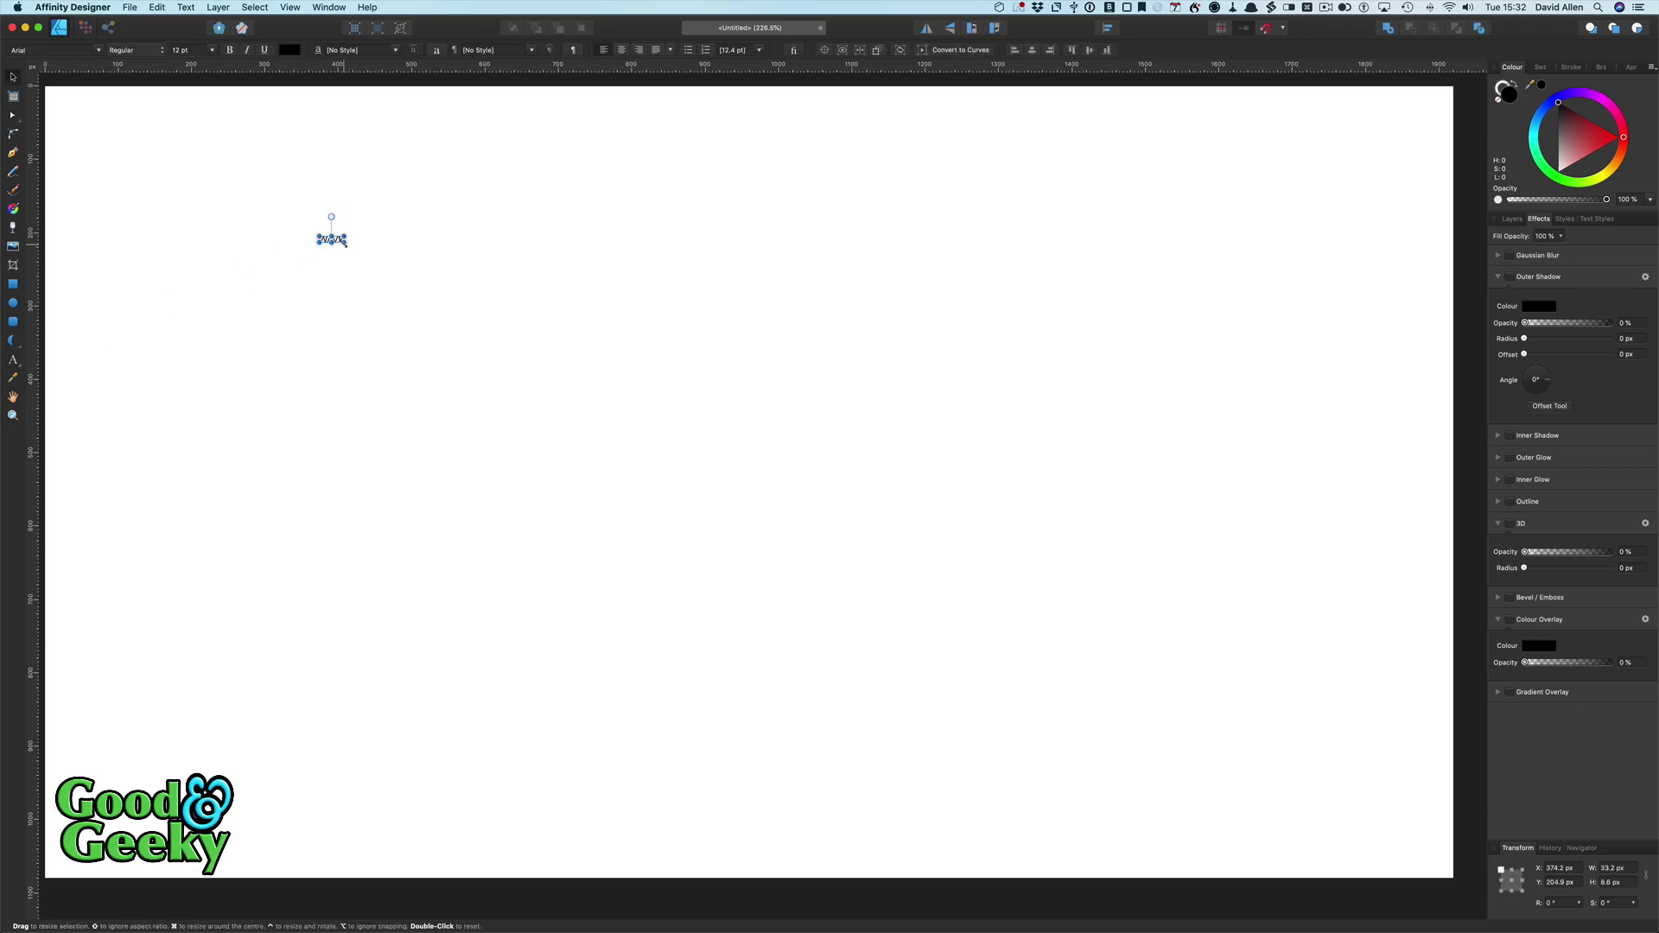
pyautogui.moveTo(347, 245); pyautogui.dragTo(1322, 544)
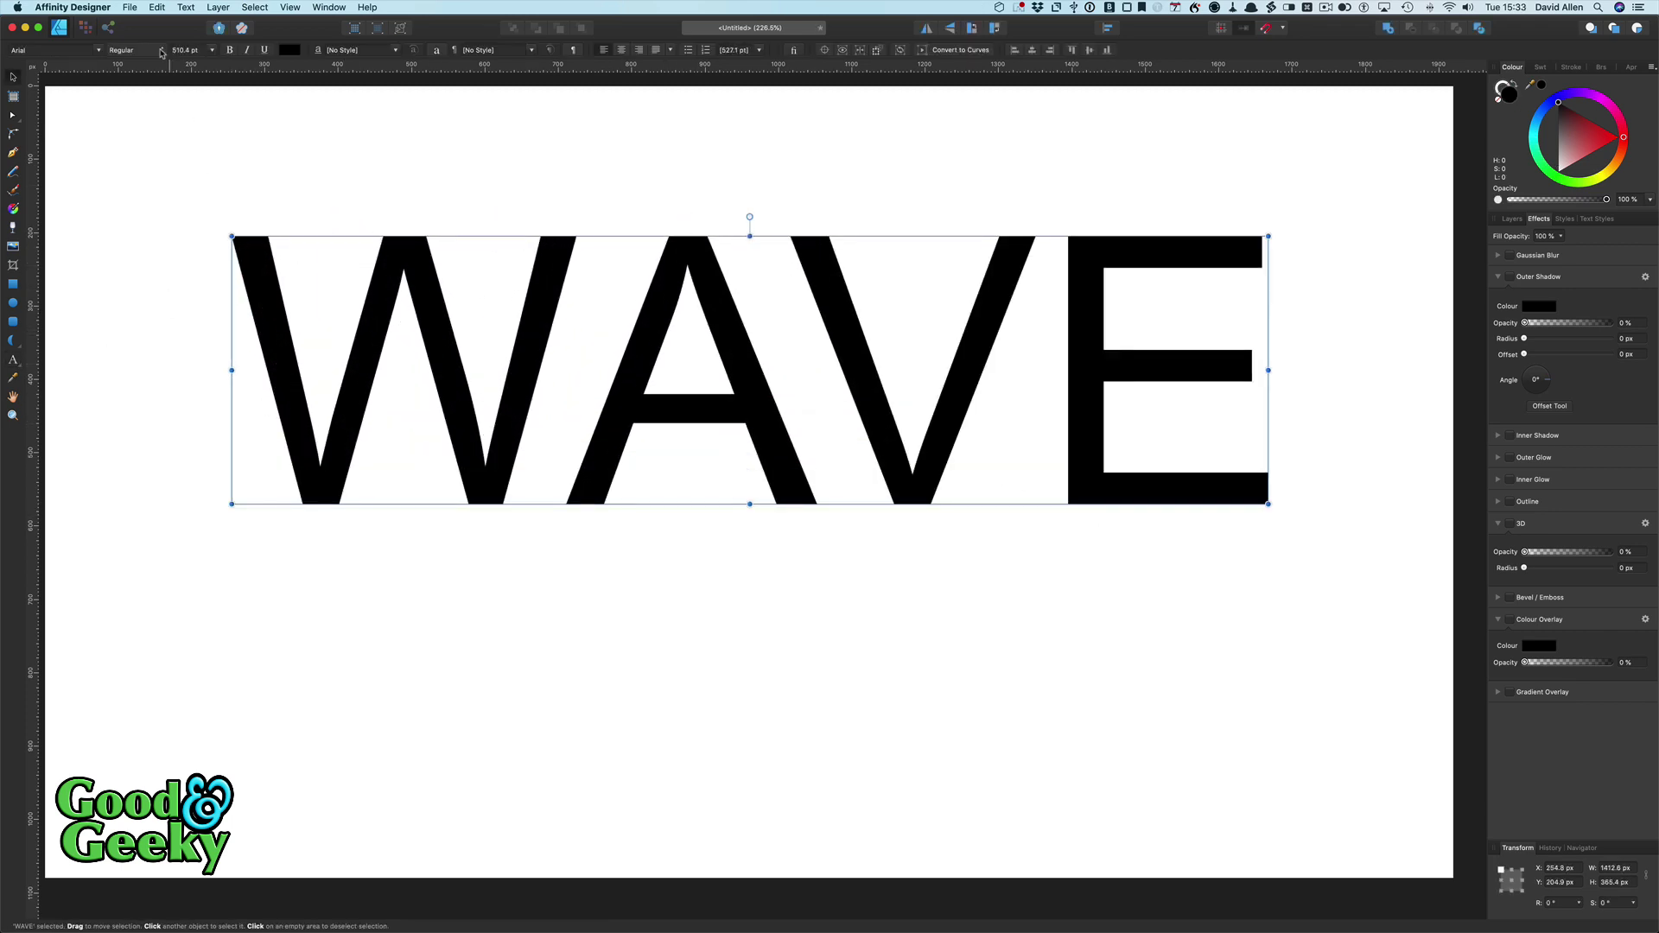
pyautogui.click(46, 52)
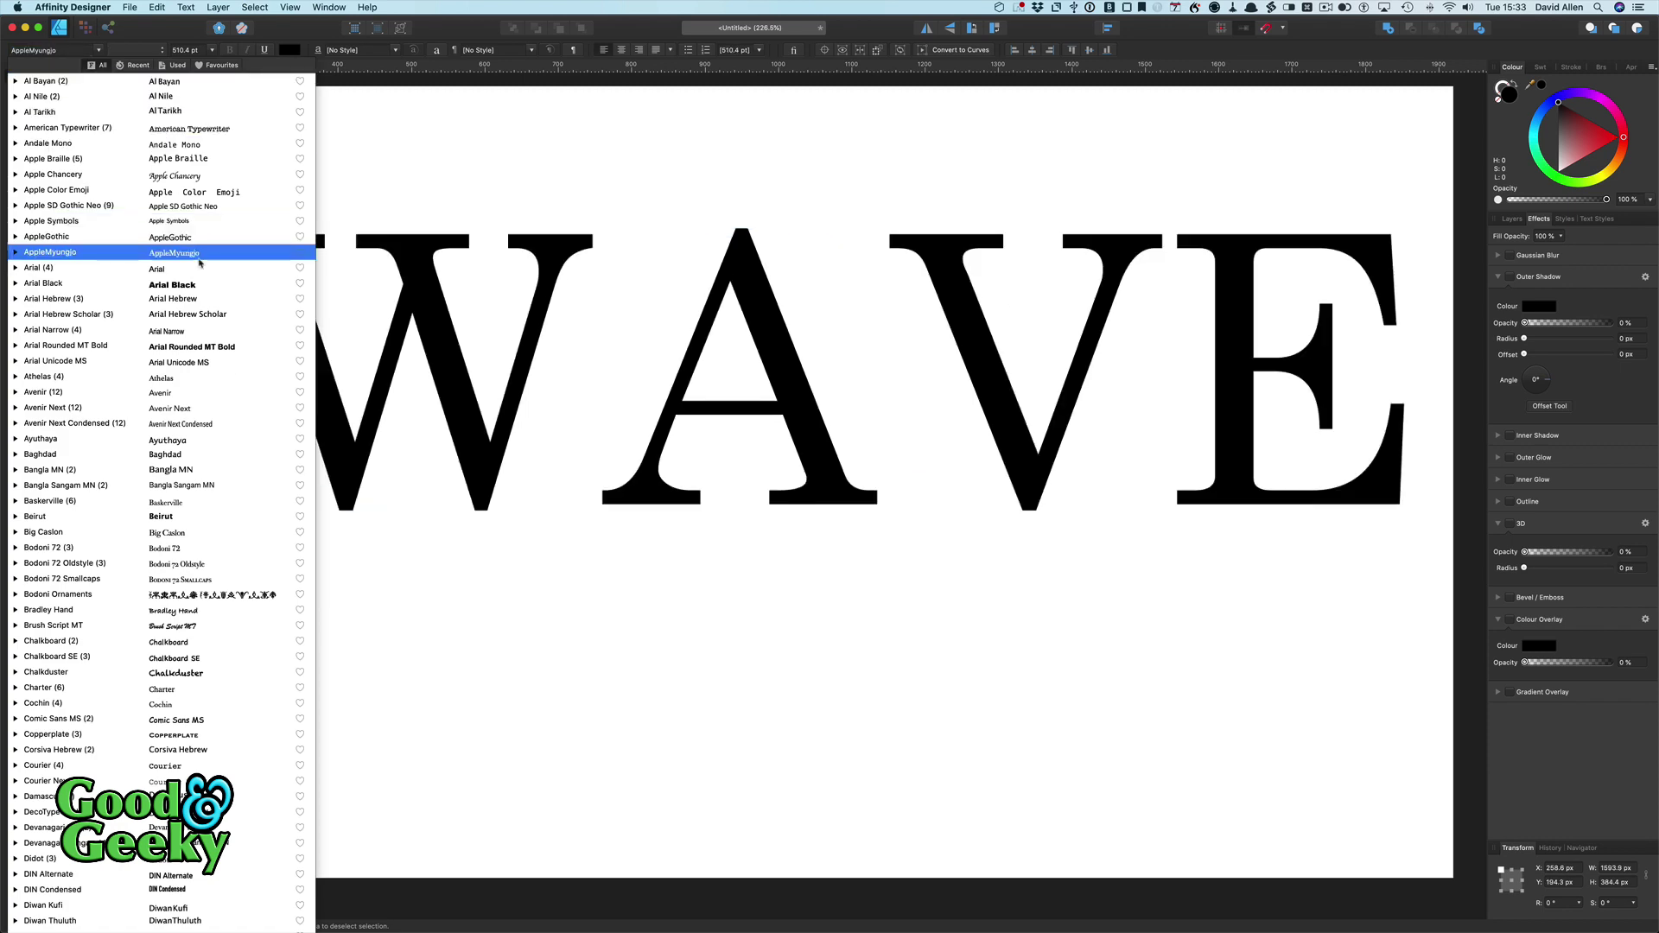
pyautogui.click(199, 283)
# Step: Move the WAVE text to about X 143 px, Y 95 px and stretch its height to about 433 px
pyautogui.moveTo(483, 369); pyautogui.dragTo(400, 285)
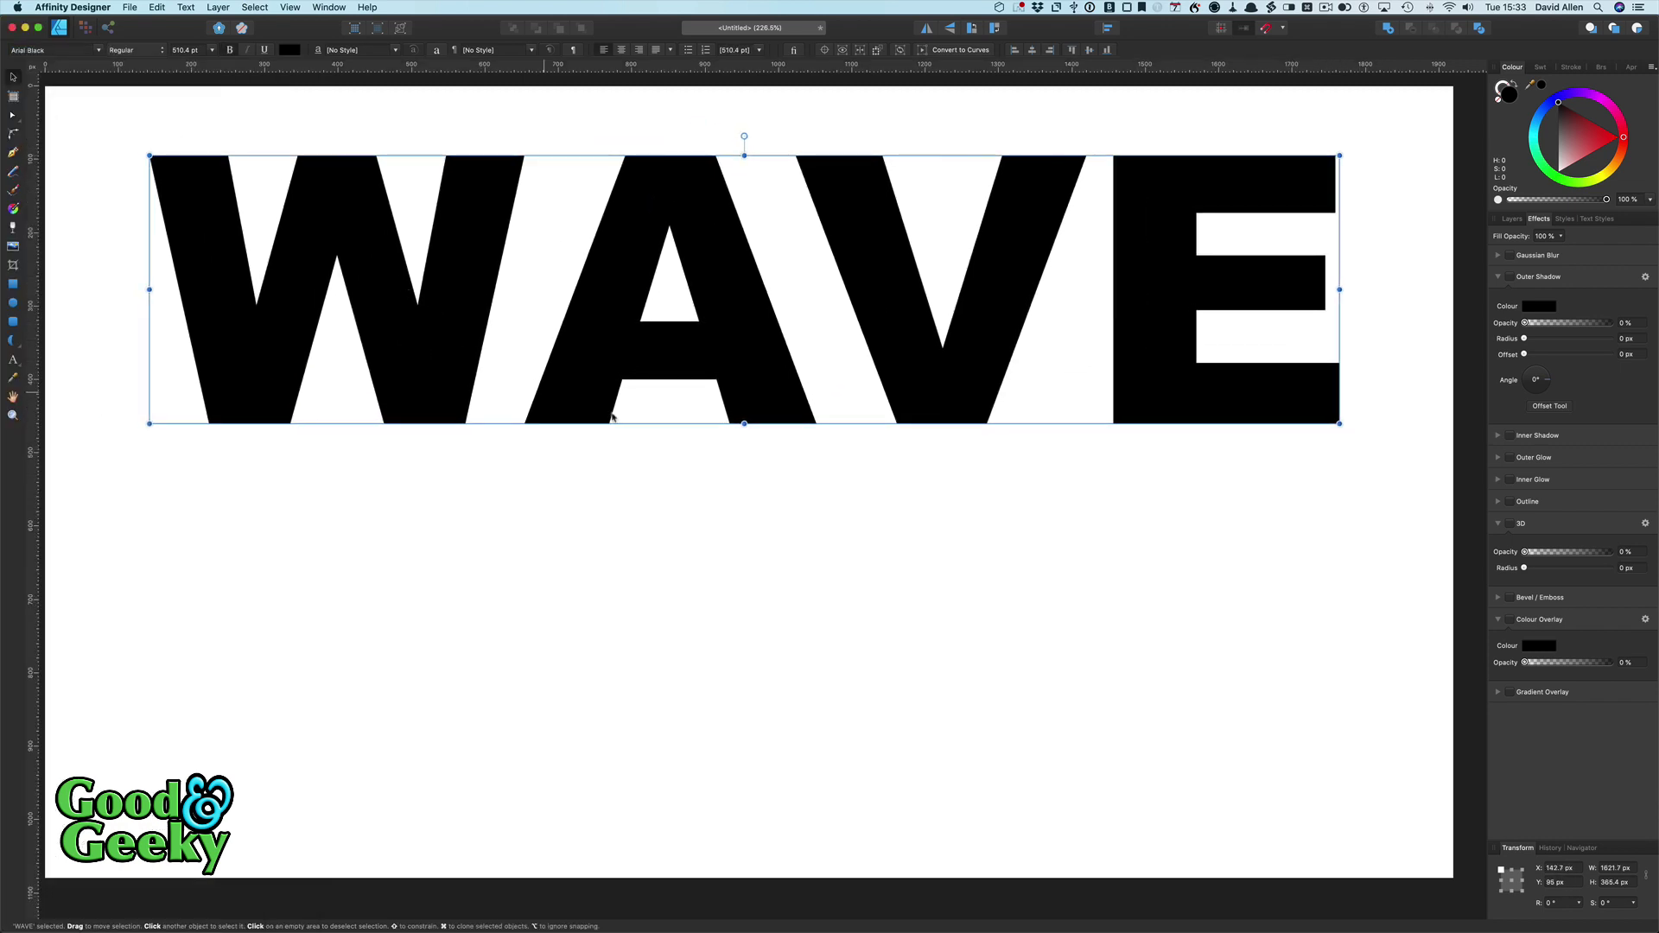
pyautogui.moveTo(744, 424); pyautogui.dragTo(744, 473)
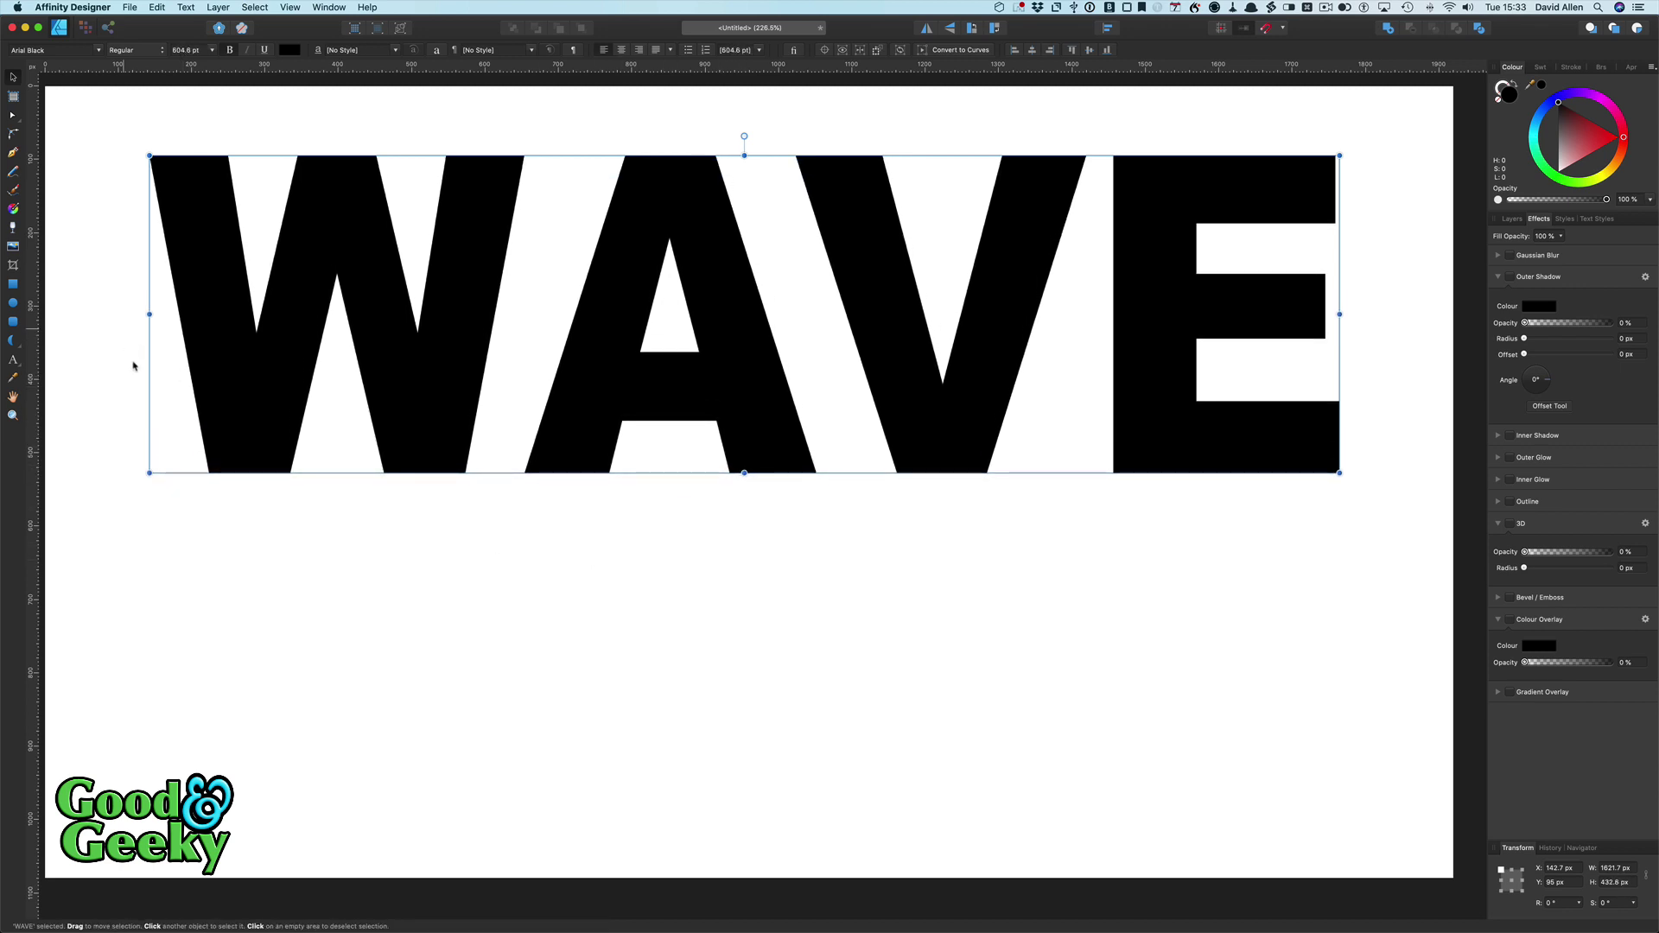
pyautogui.click(55, 301)
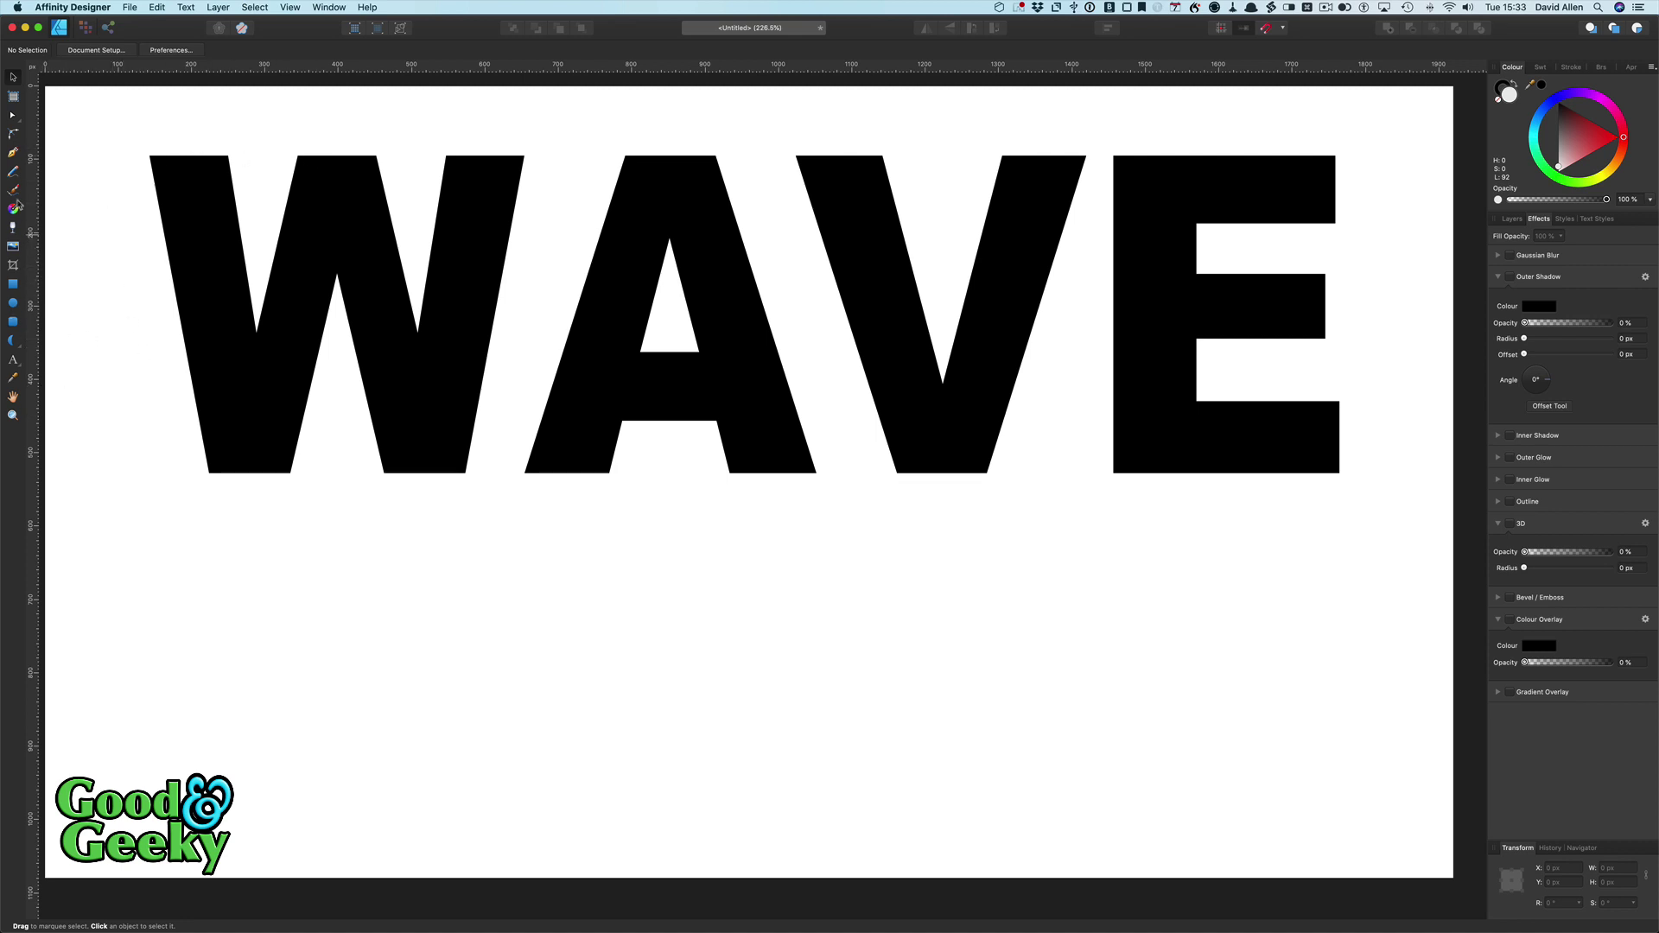
# Step: Draw a smooth three-node wave curve beneath the text with the Pen tool, rising to a crest and dipping before its end
pyautogui.click(14, 154)
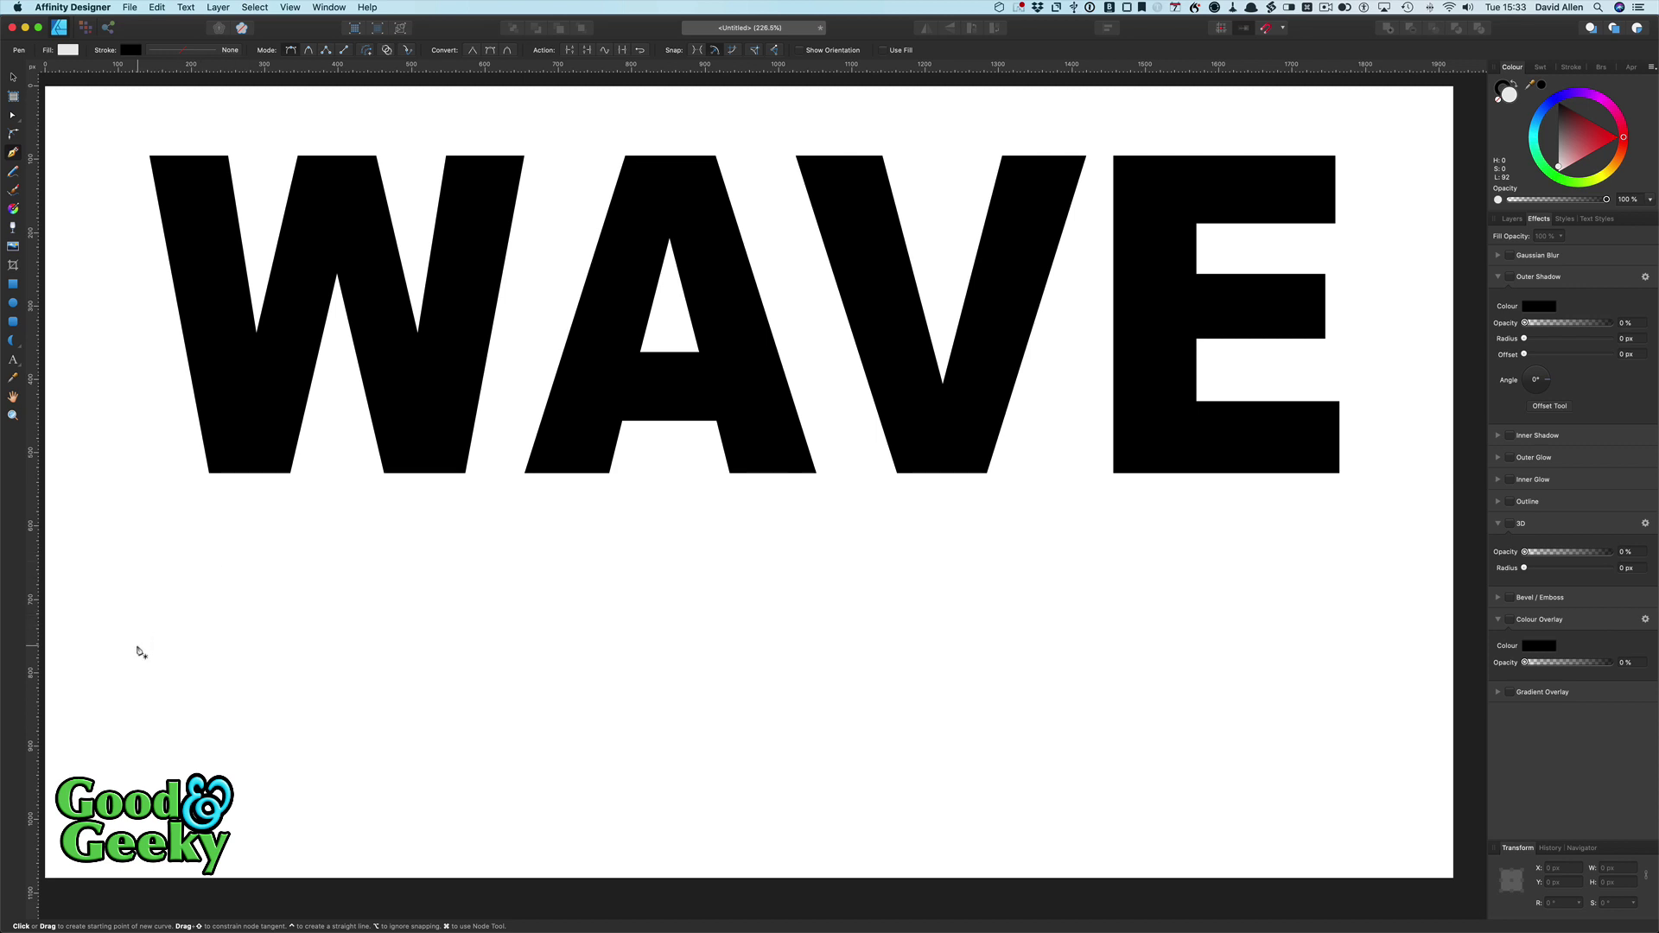
pyautogui.moveTo(139, 646); pyautogui.dragTo(278, 605)
pyautogui.moveTo(703, 551); pyautogui.dragTo(849, 567)
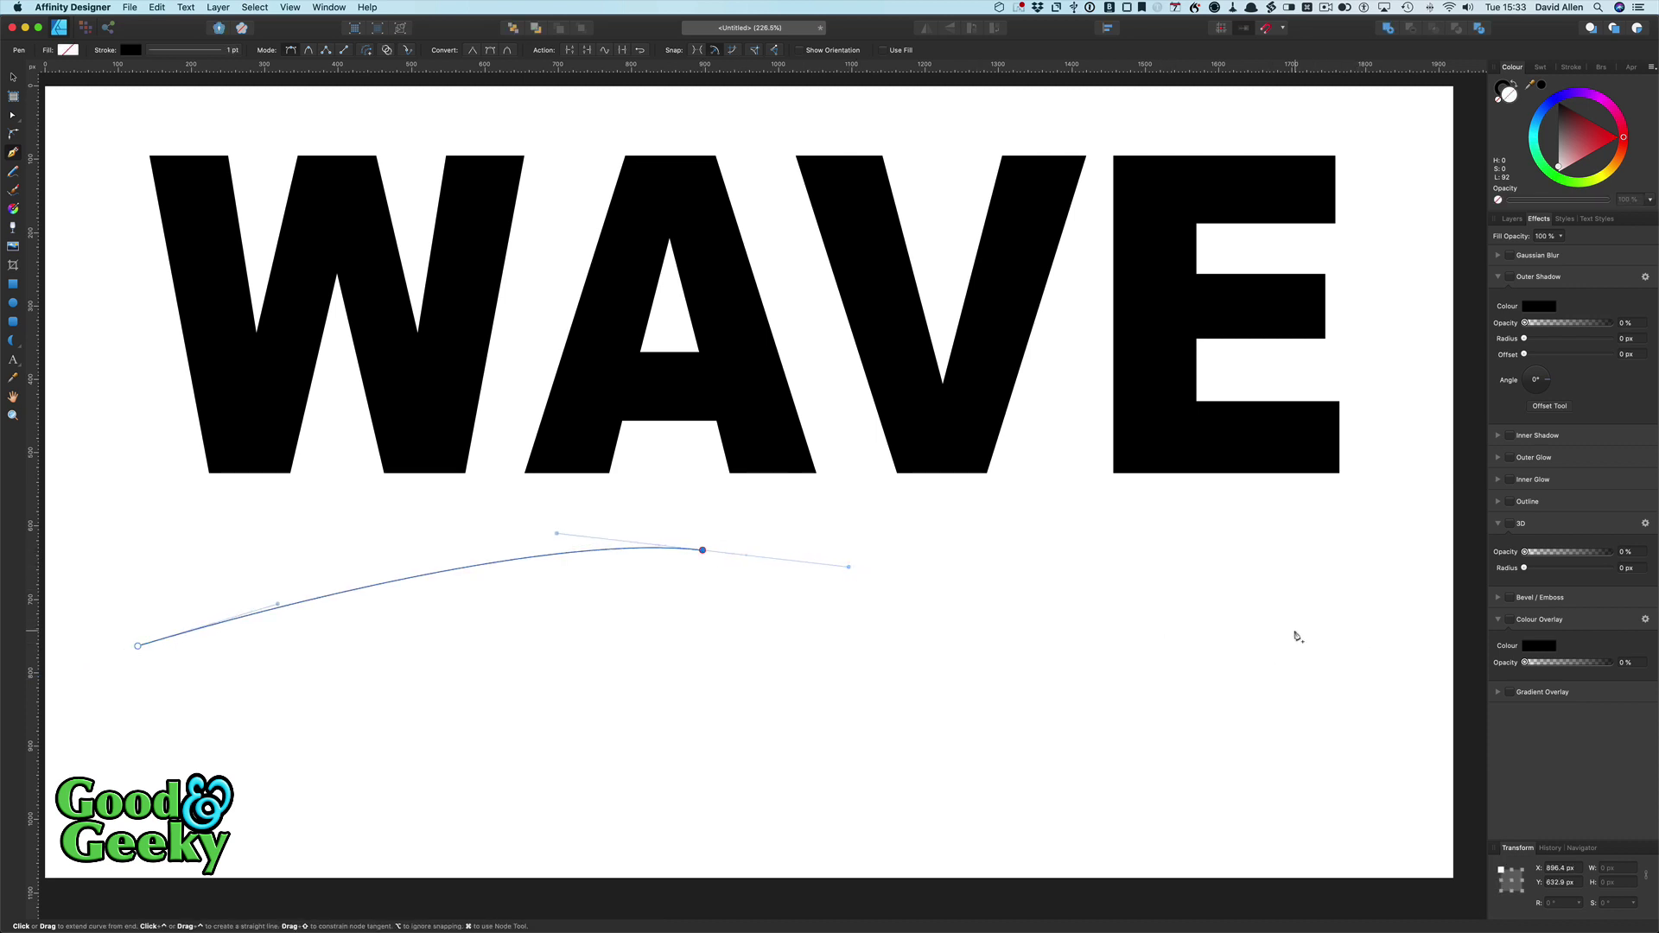
pyautogui.moveTo(1295, 631); pyautogui.dragTo(1454, 576)
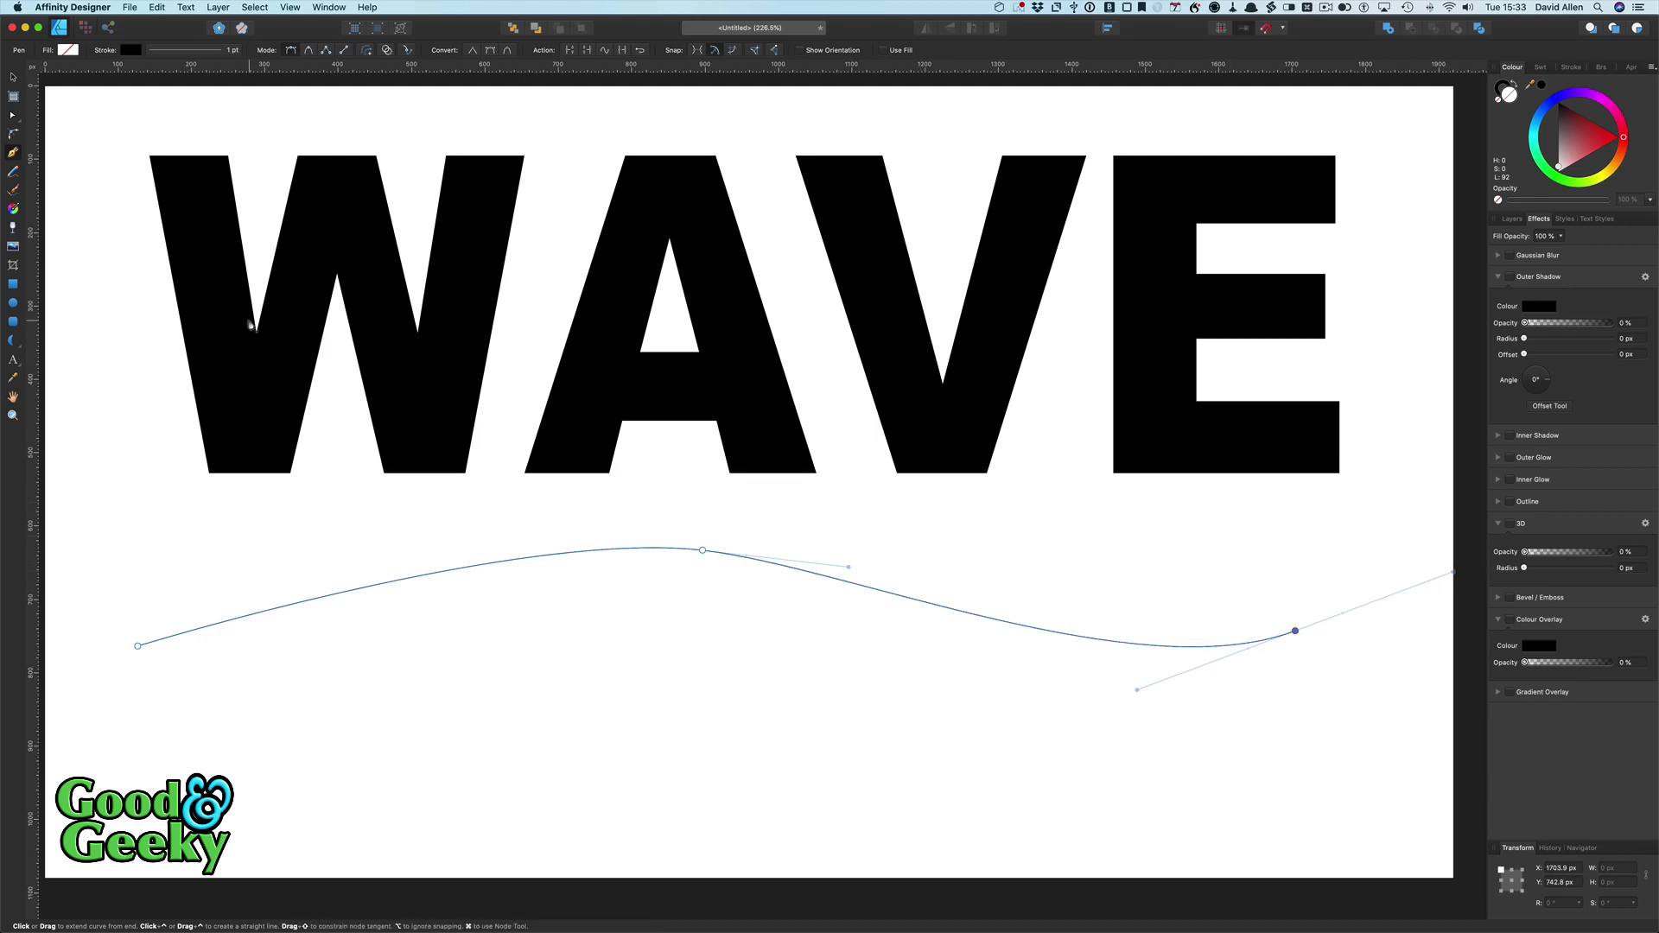
# Step: Reshape the wave by shifting its middle node left and widening its ends to about 1743 px, and raise it to about Y 573 px
pyautogui.click(15, 135)
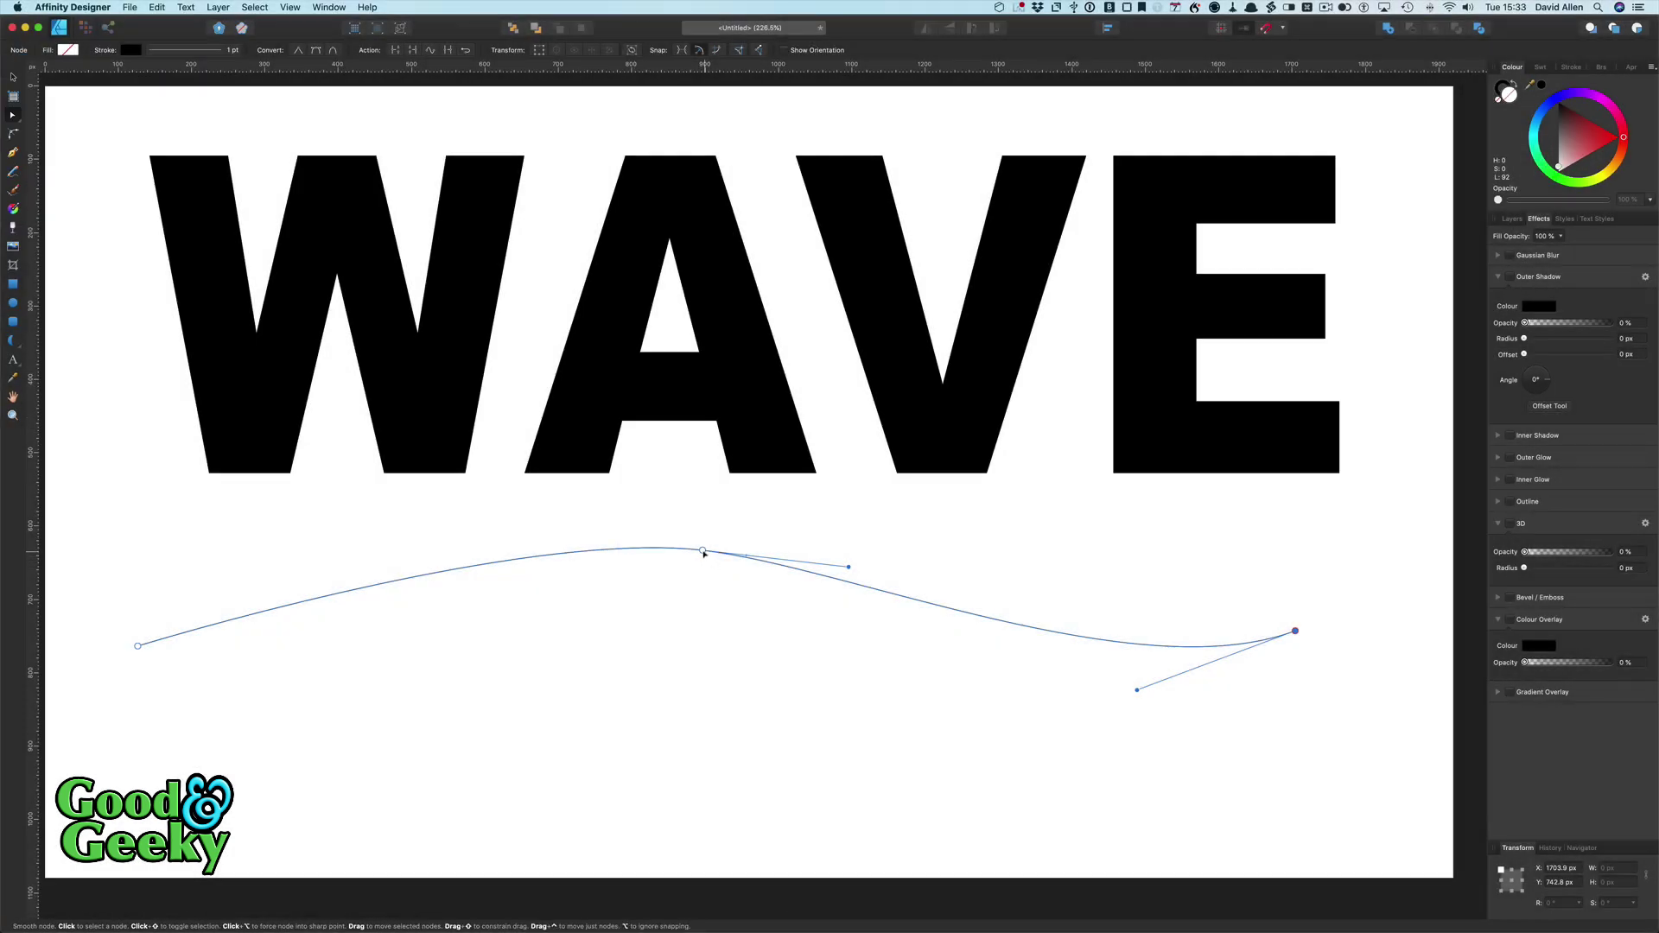
pyautogui.moveTo(705, 553); pyautogui.dragTo(649, 551)
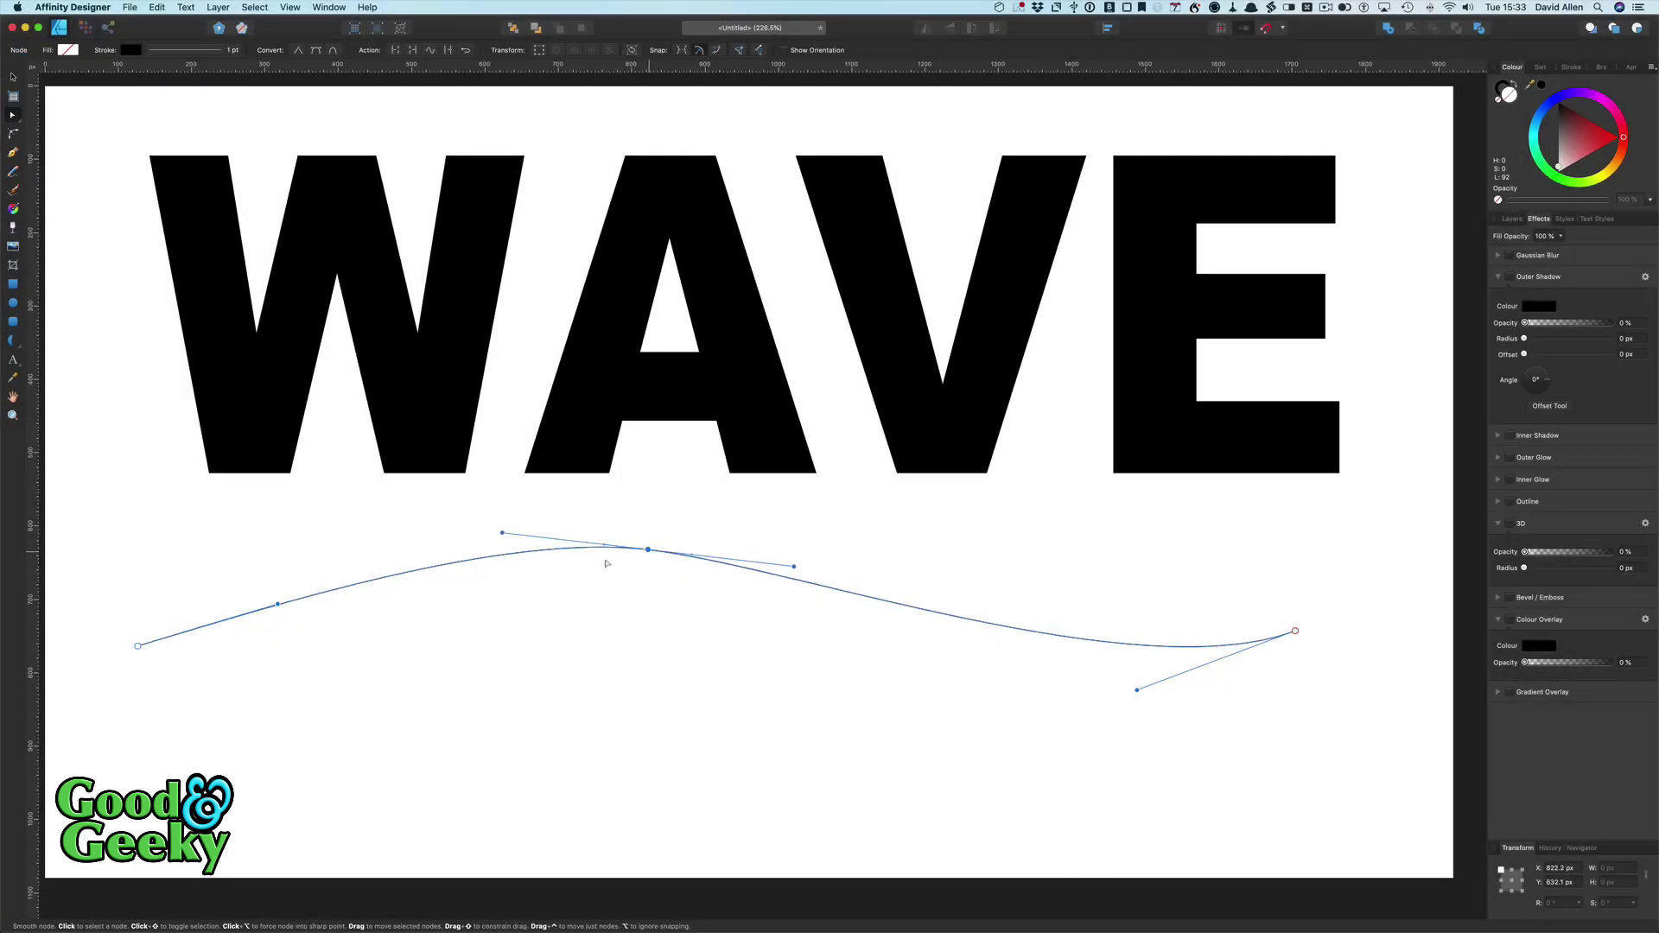
pyautogui.moveTo(531, 589); pyautogui.dragTo(874, 649)
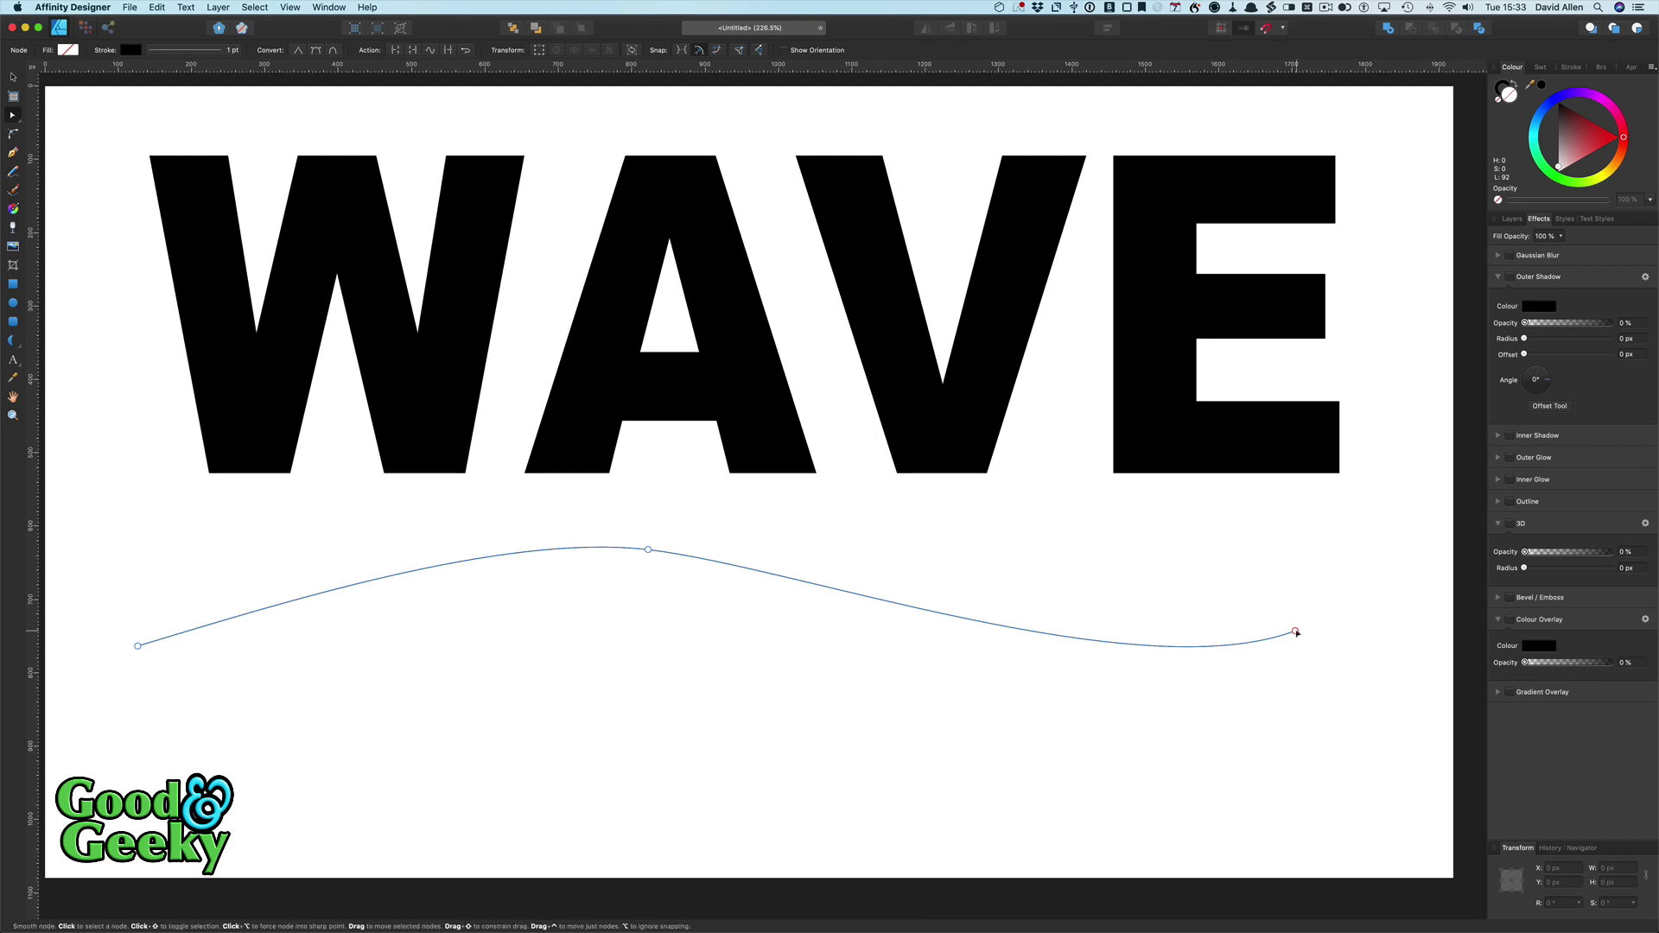
pyautogui.moveTo(1297, 631); pyautogui.dragTo(1374, 622)
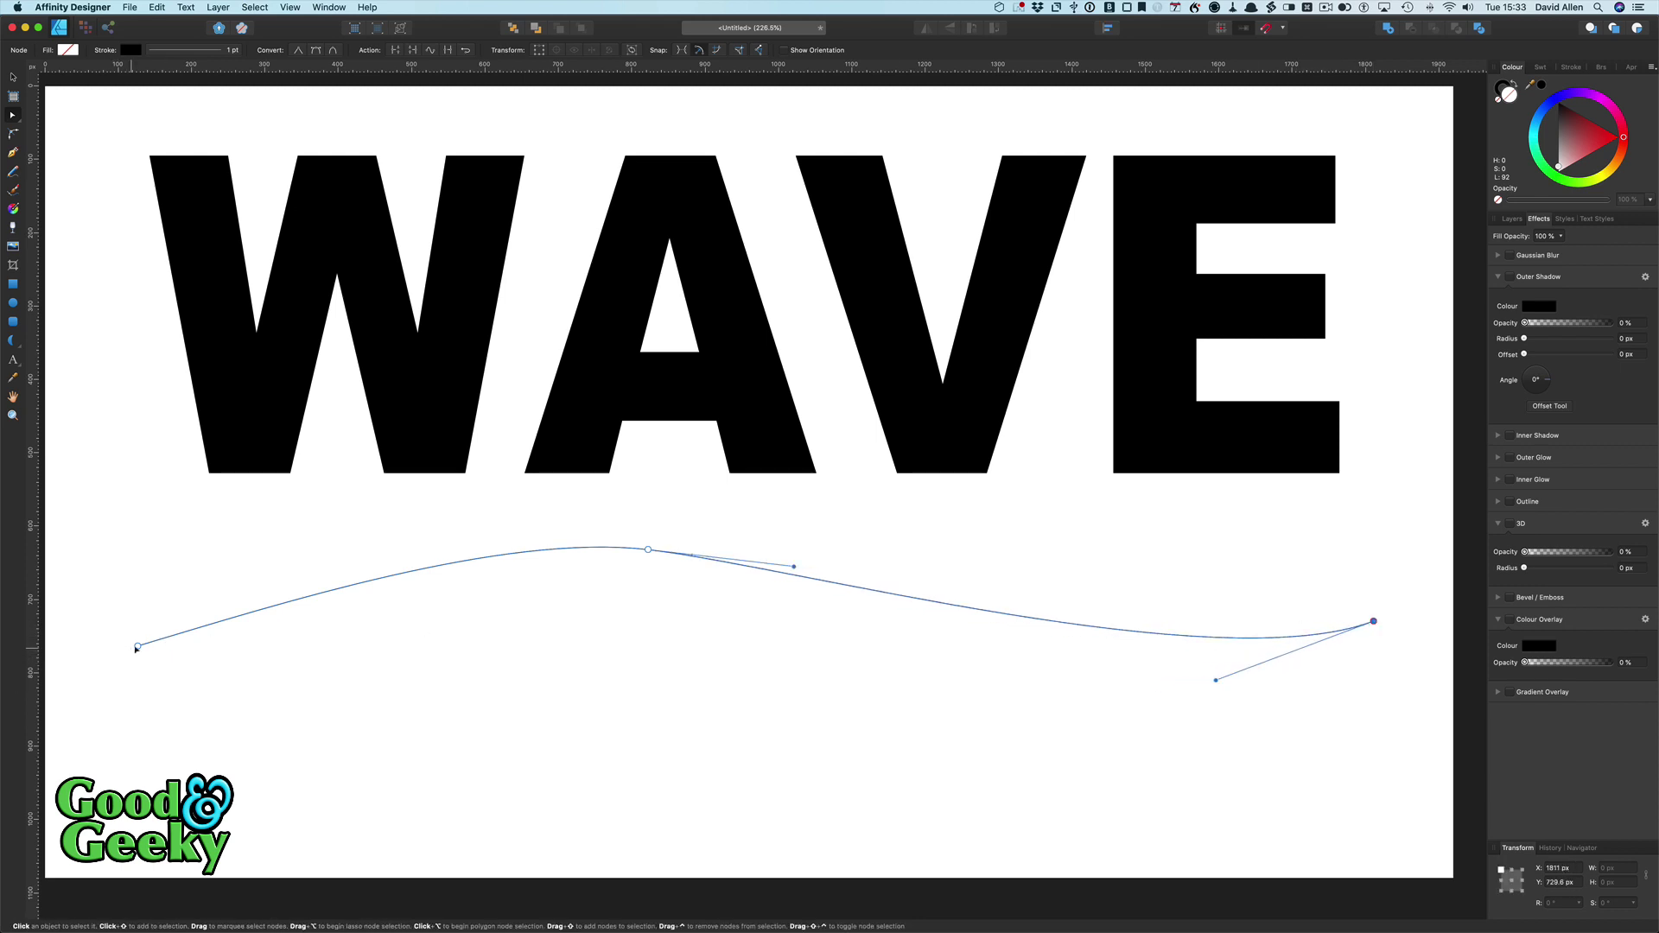
pyautogui.moveTo(136, 649); pyautogui.dragTo(95, 657)
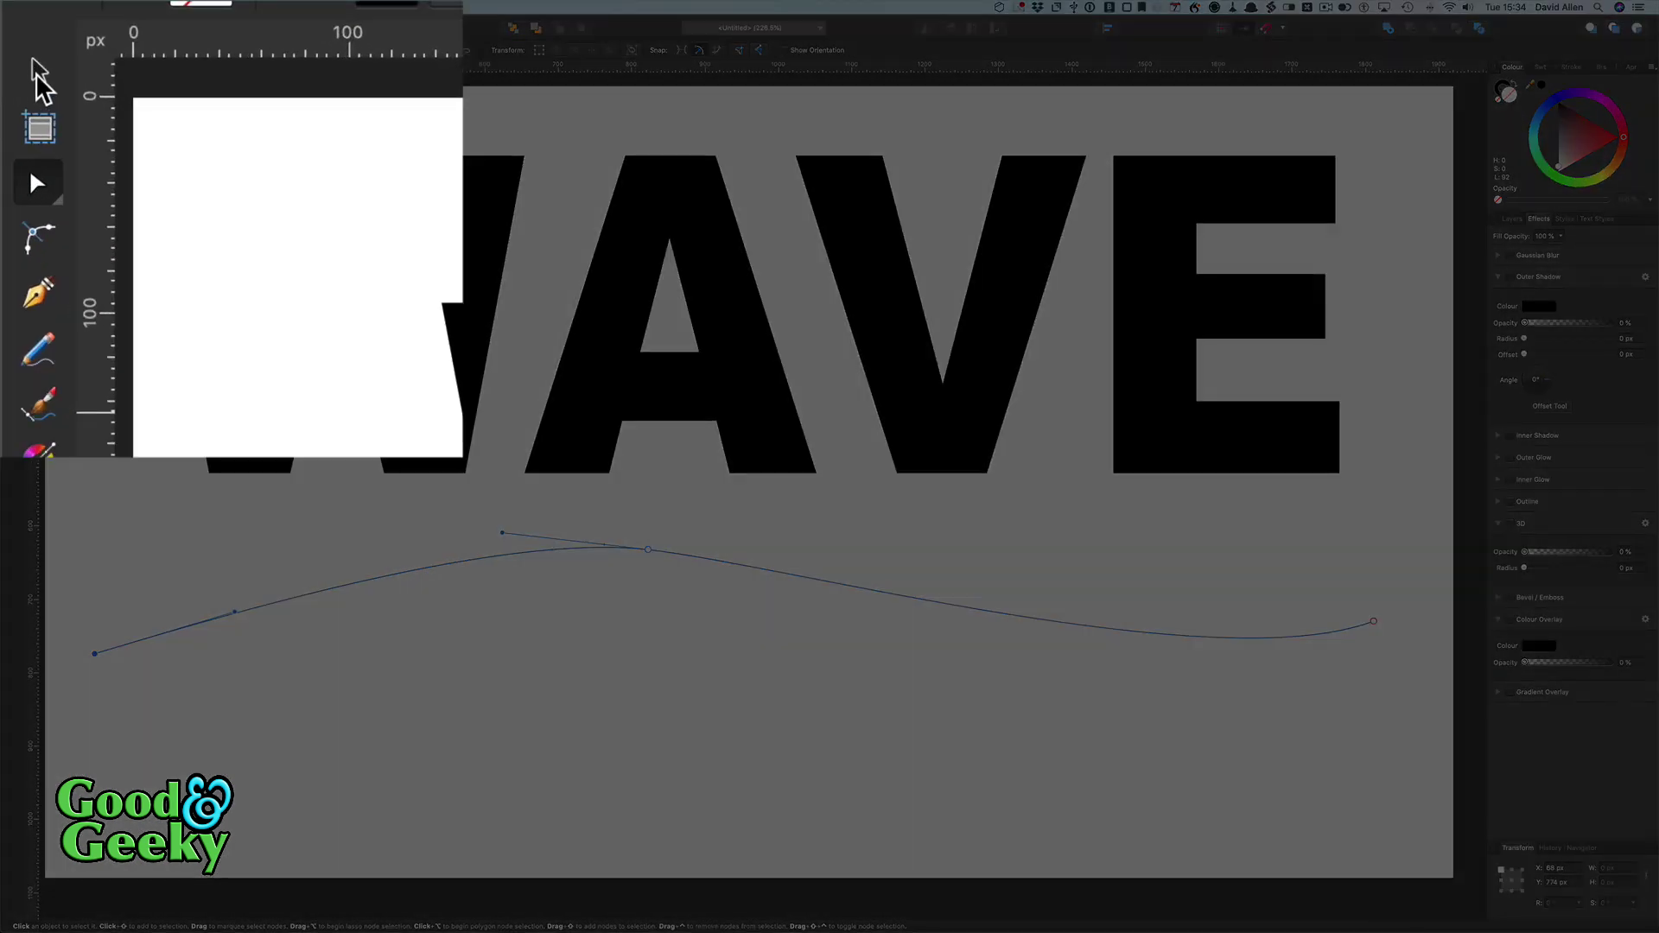
pyautogui.click(13, 77)
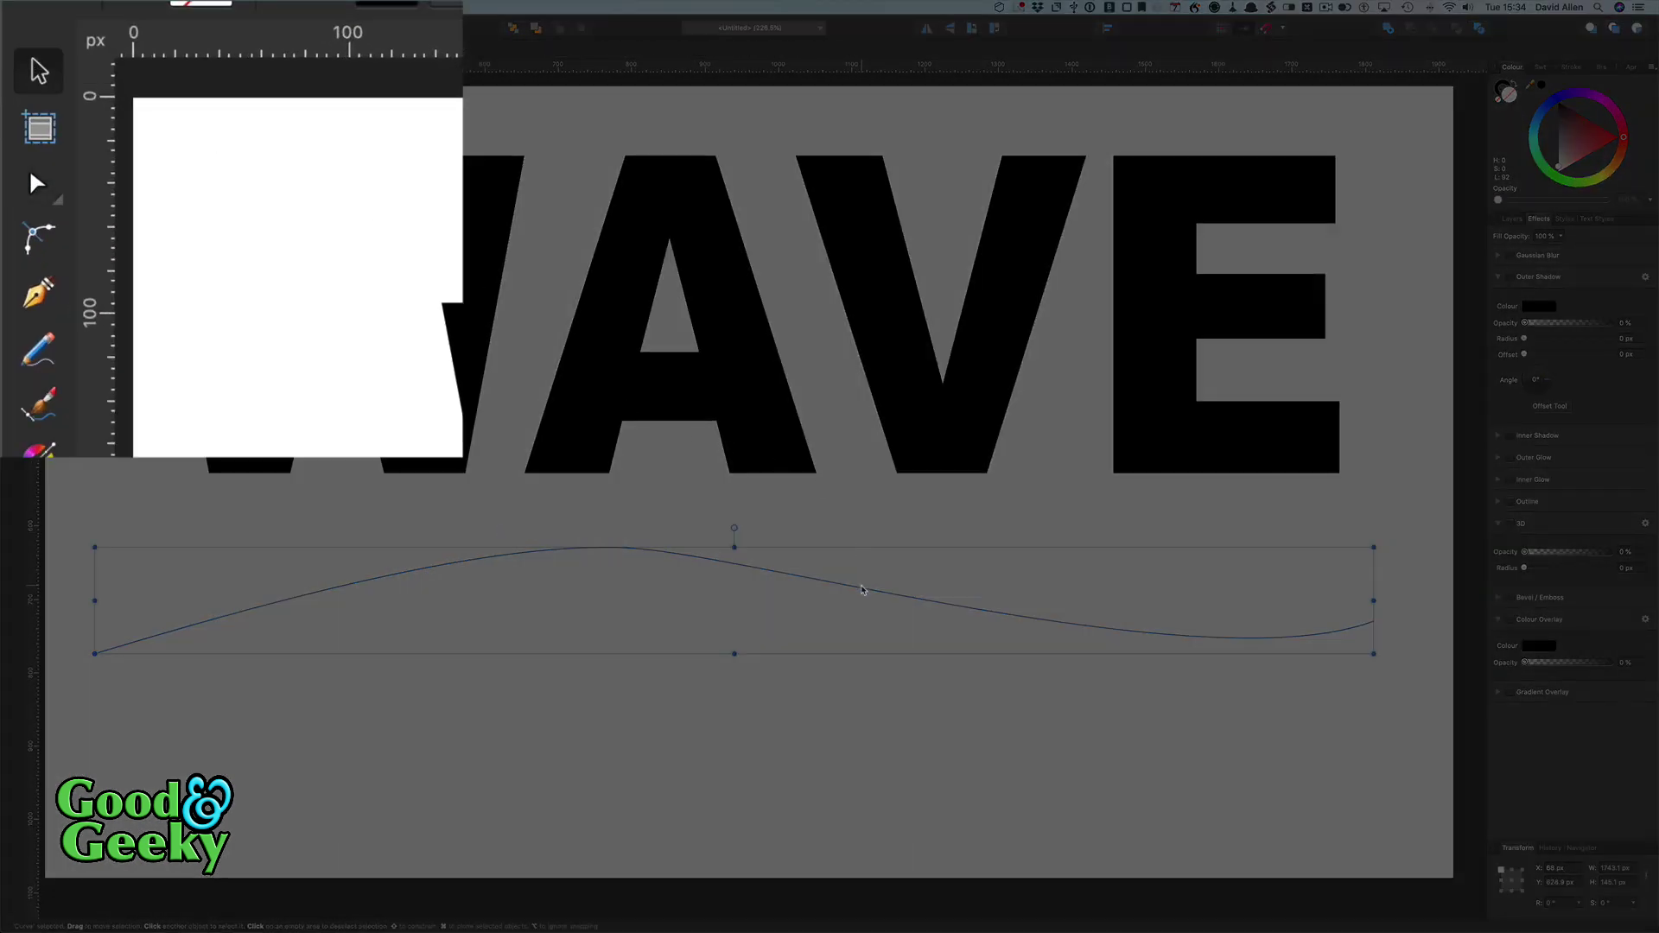
pyautogui.moveTo(864, 588); pyautogui.dragTo(863, 547)
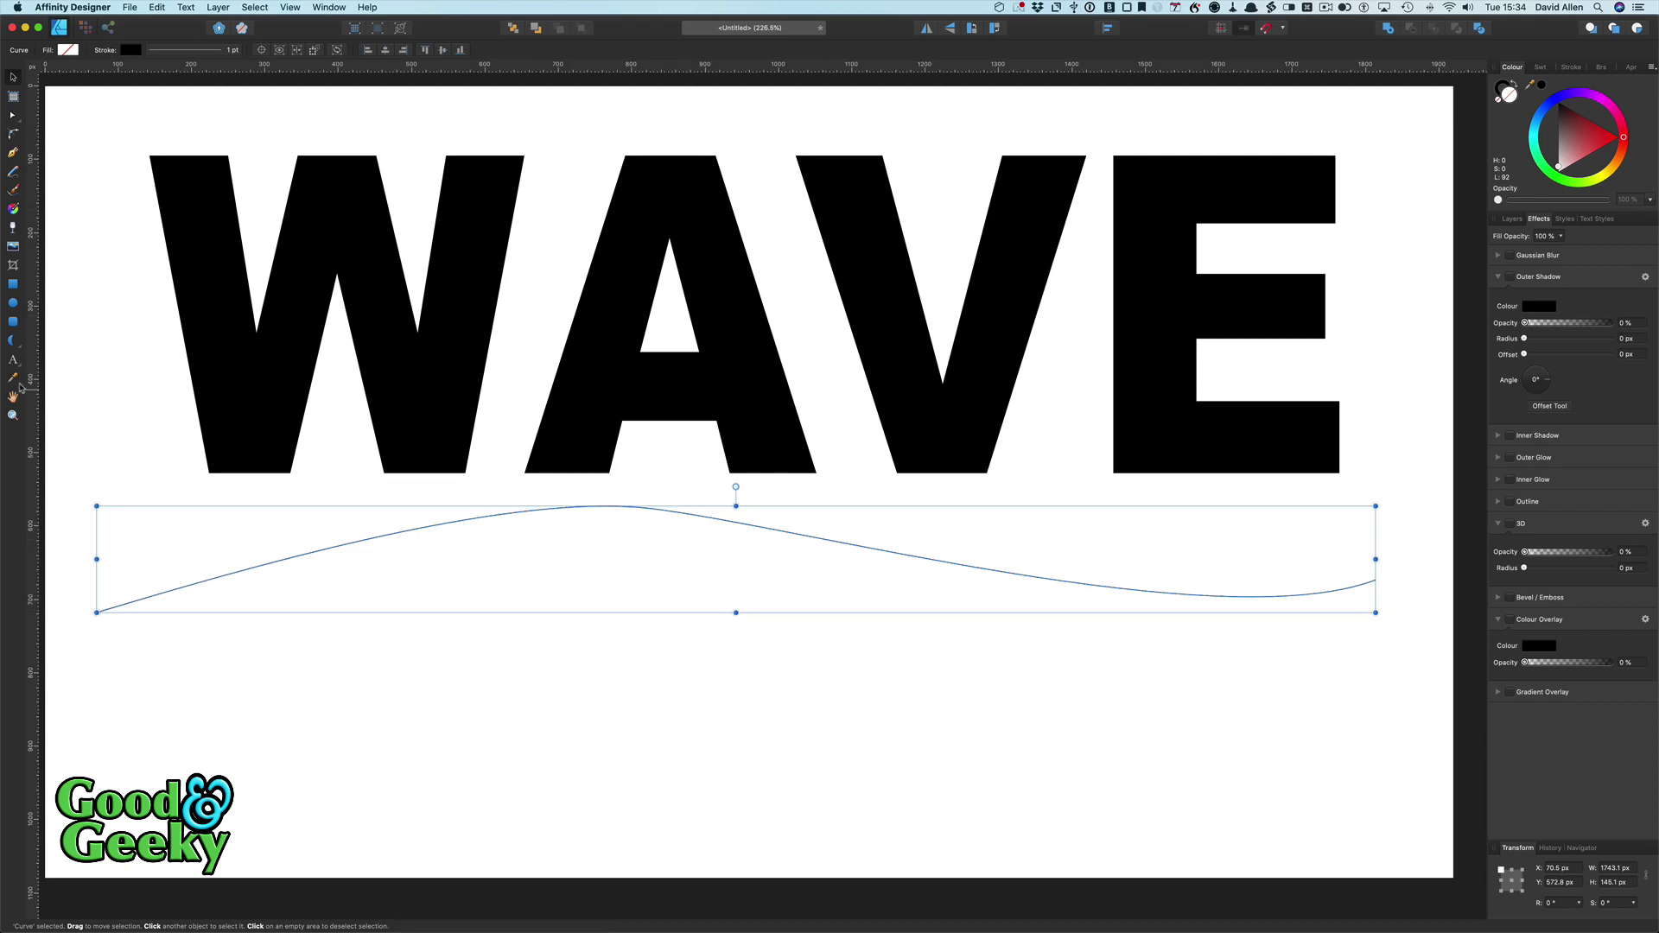
# Step: Convert the WAVE text to curves and ungroup it into four separate letter shapes
pyautogui.click(374, 327)
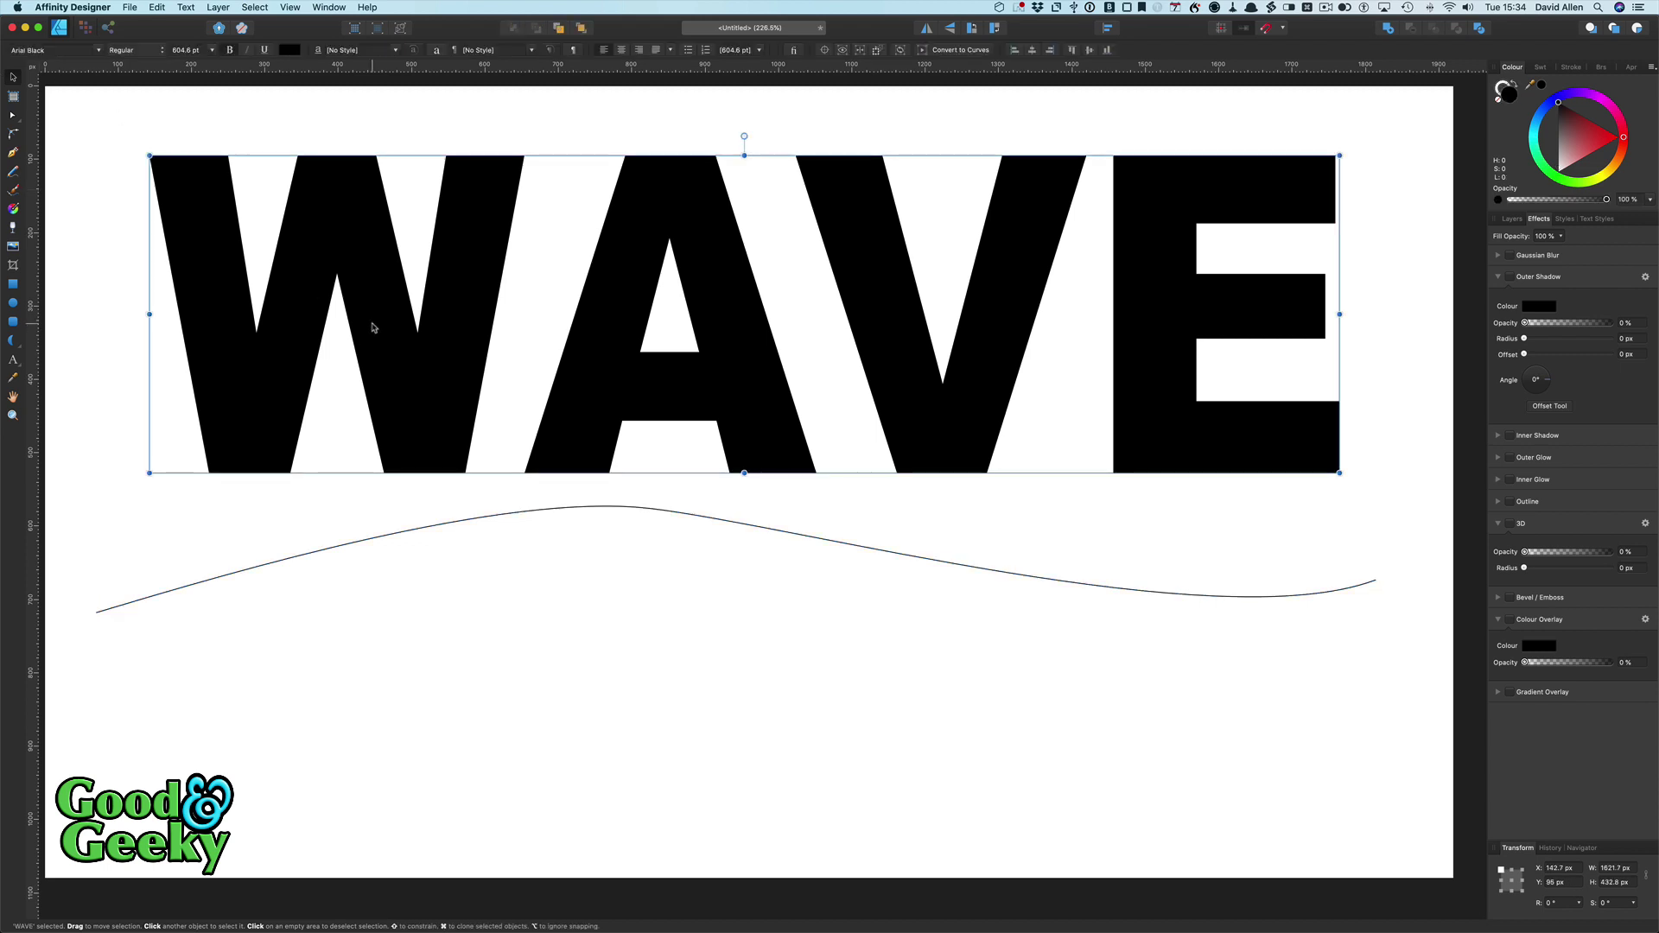
pyautogui.click(218, 8)
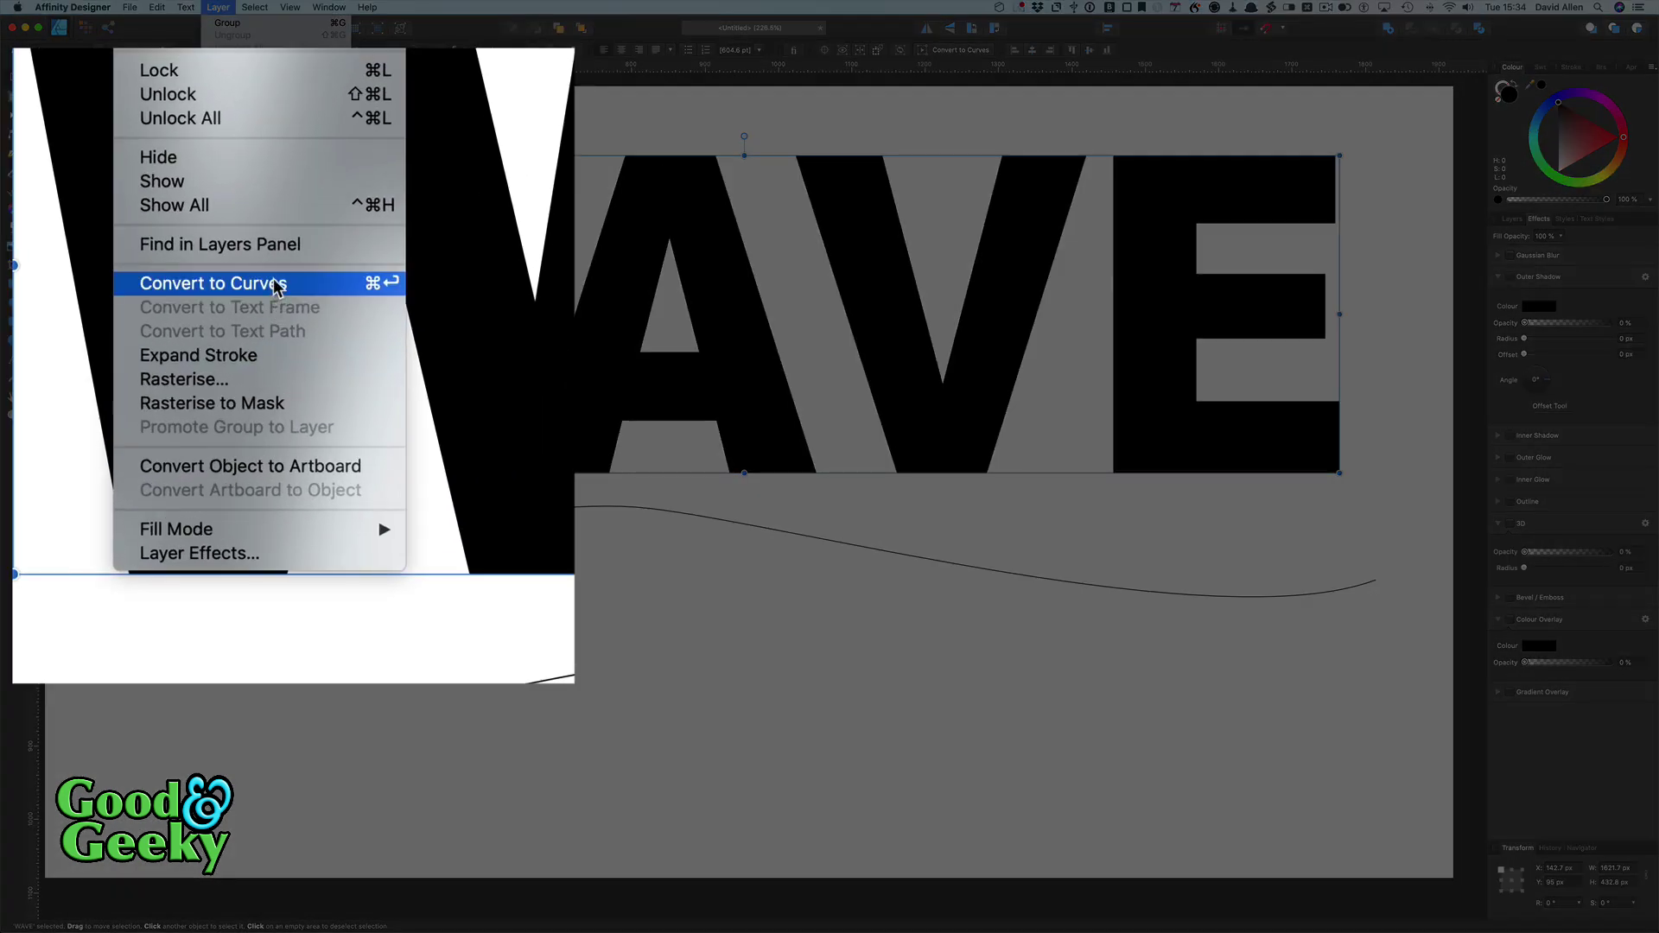
pyautogui.click(275, 285)
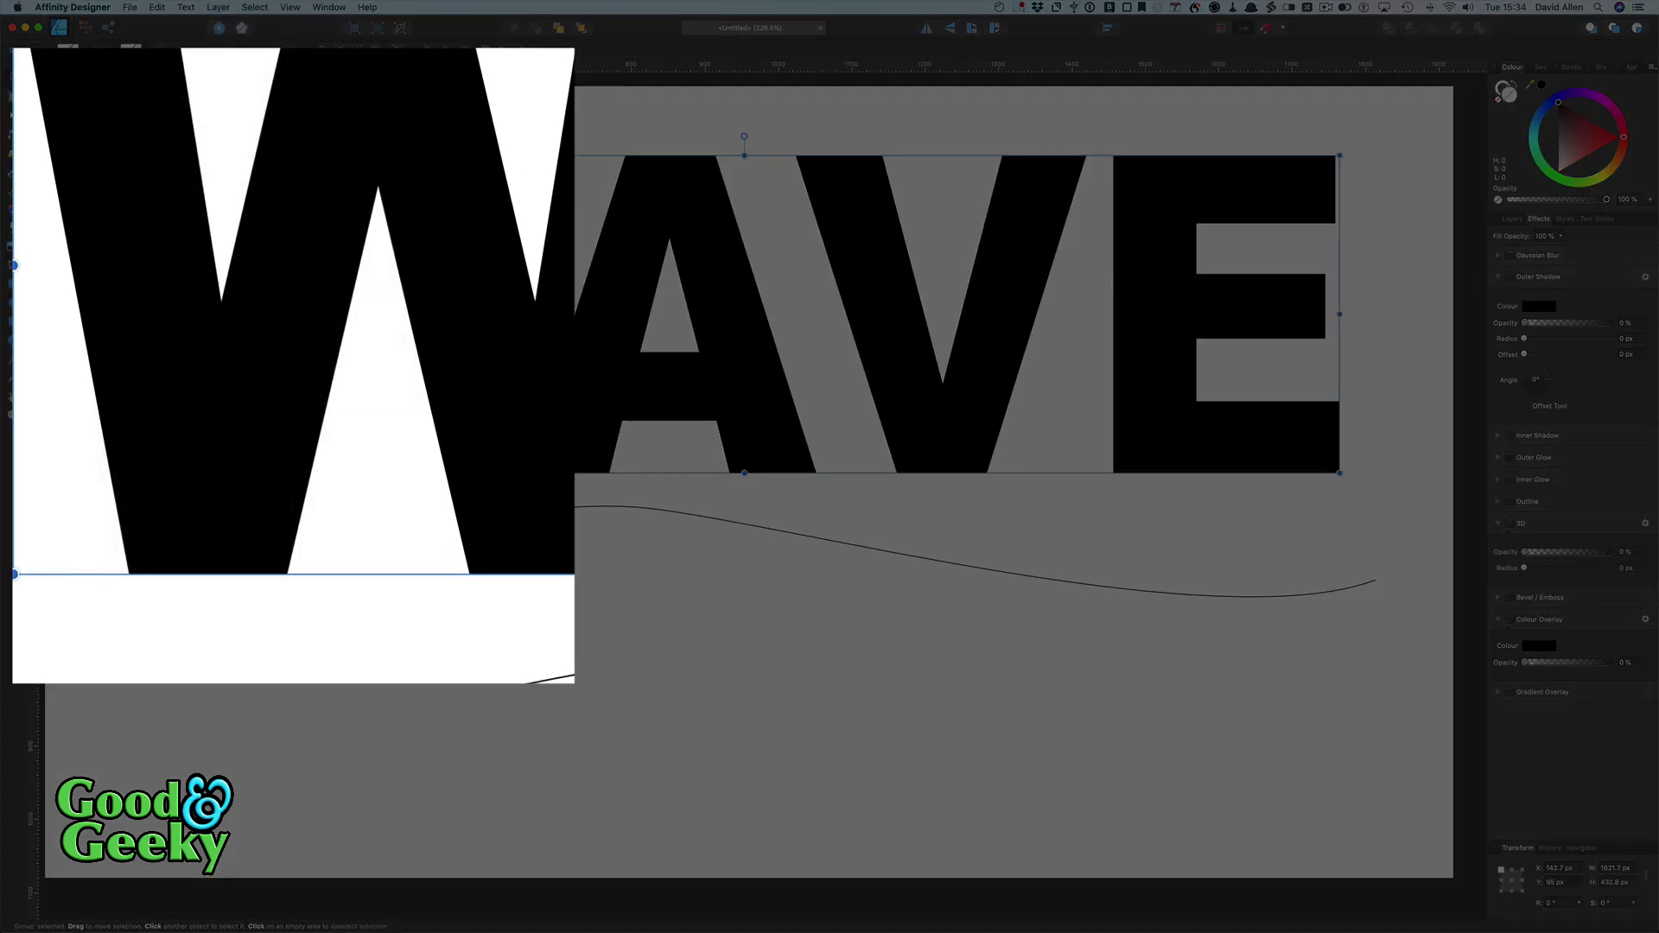
pyautogui.press('super+shift+g')
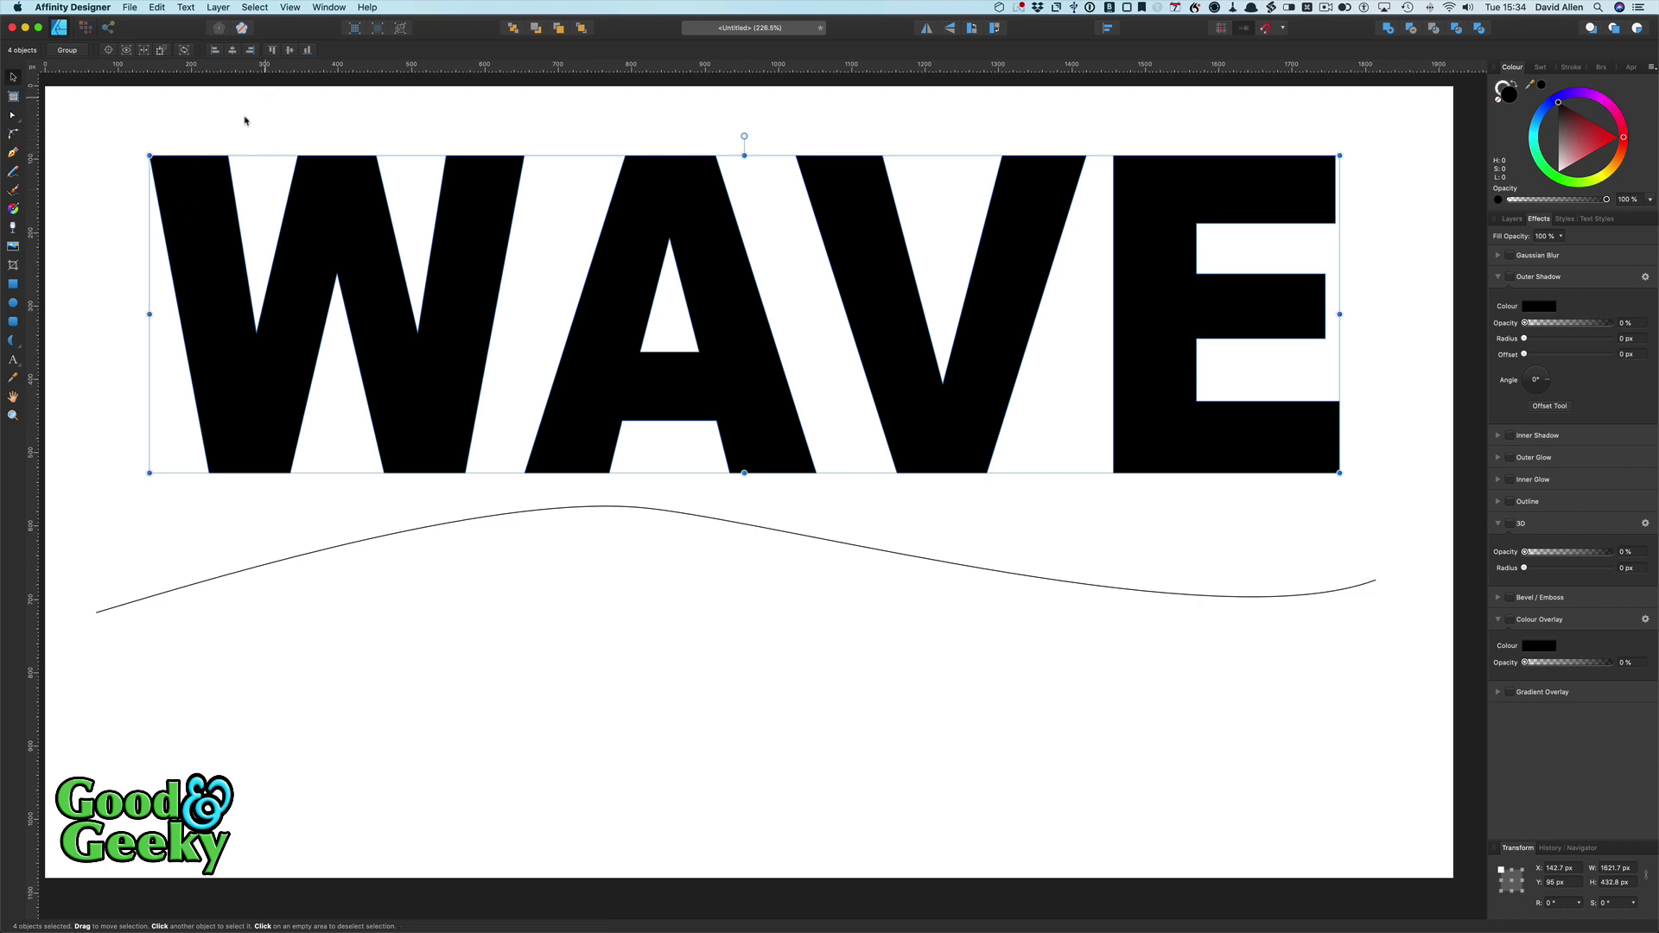
# Step: Send the document to Affinity Photo with Edit in Photo and clear the selection of the four letters
pyautogui.click(130, 7)
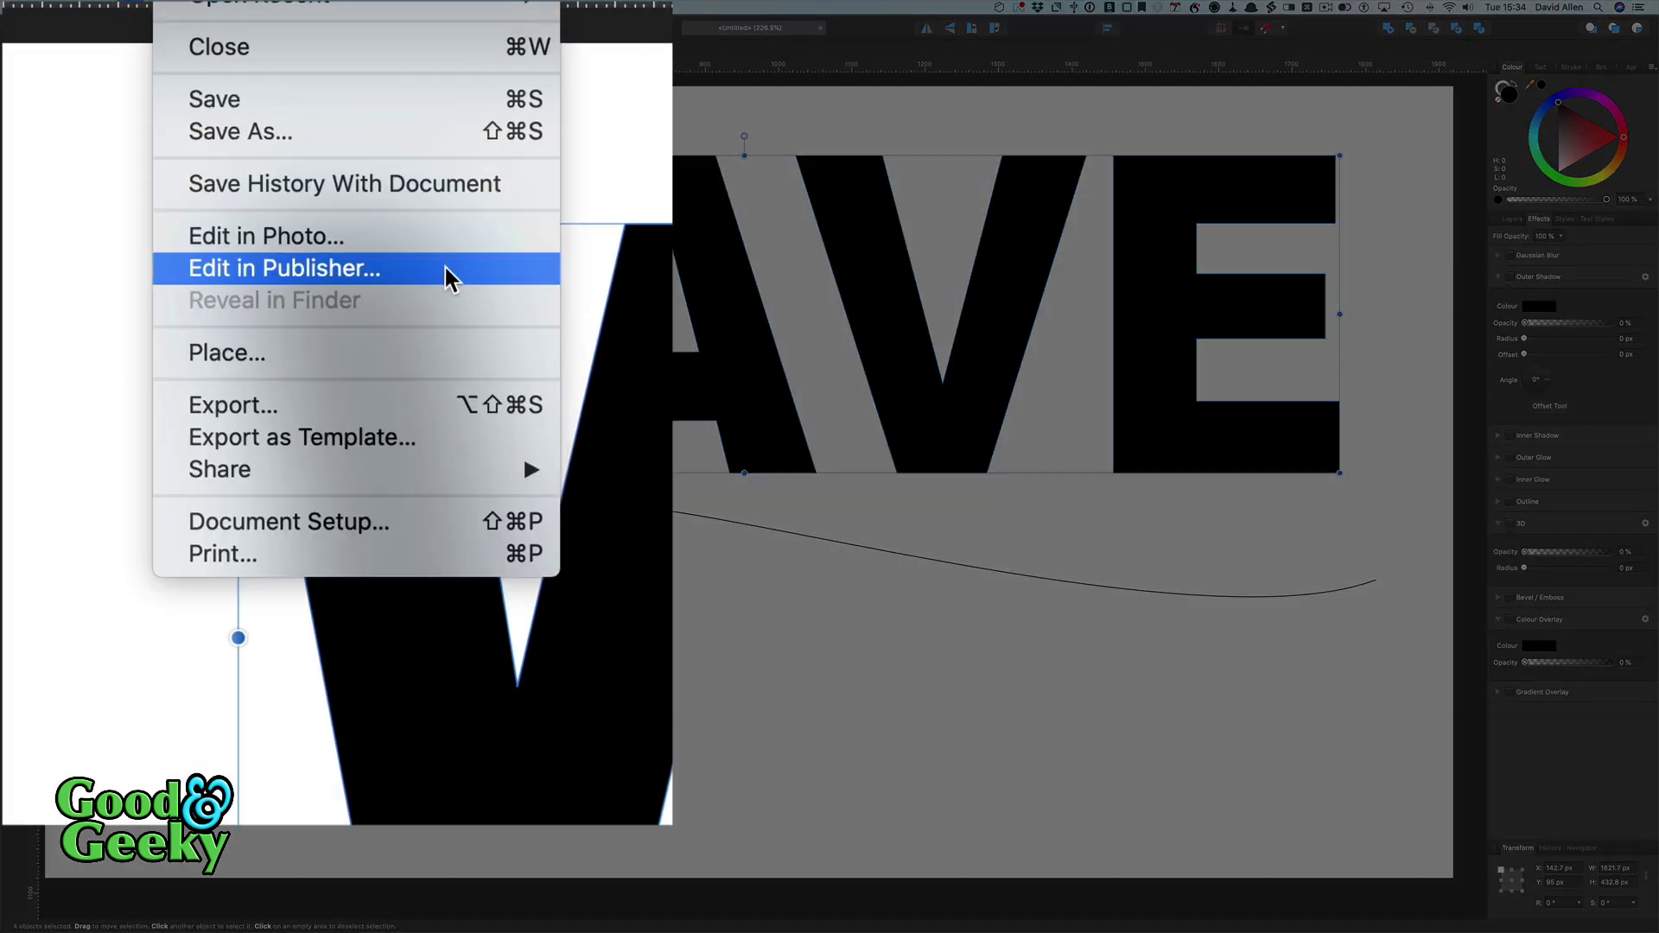
pyautogui.click(421, 251)
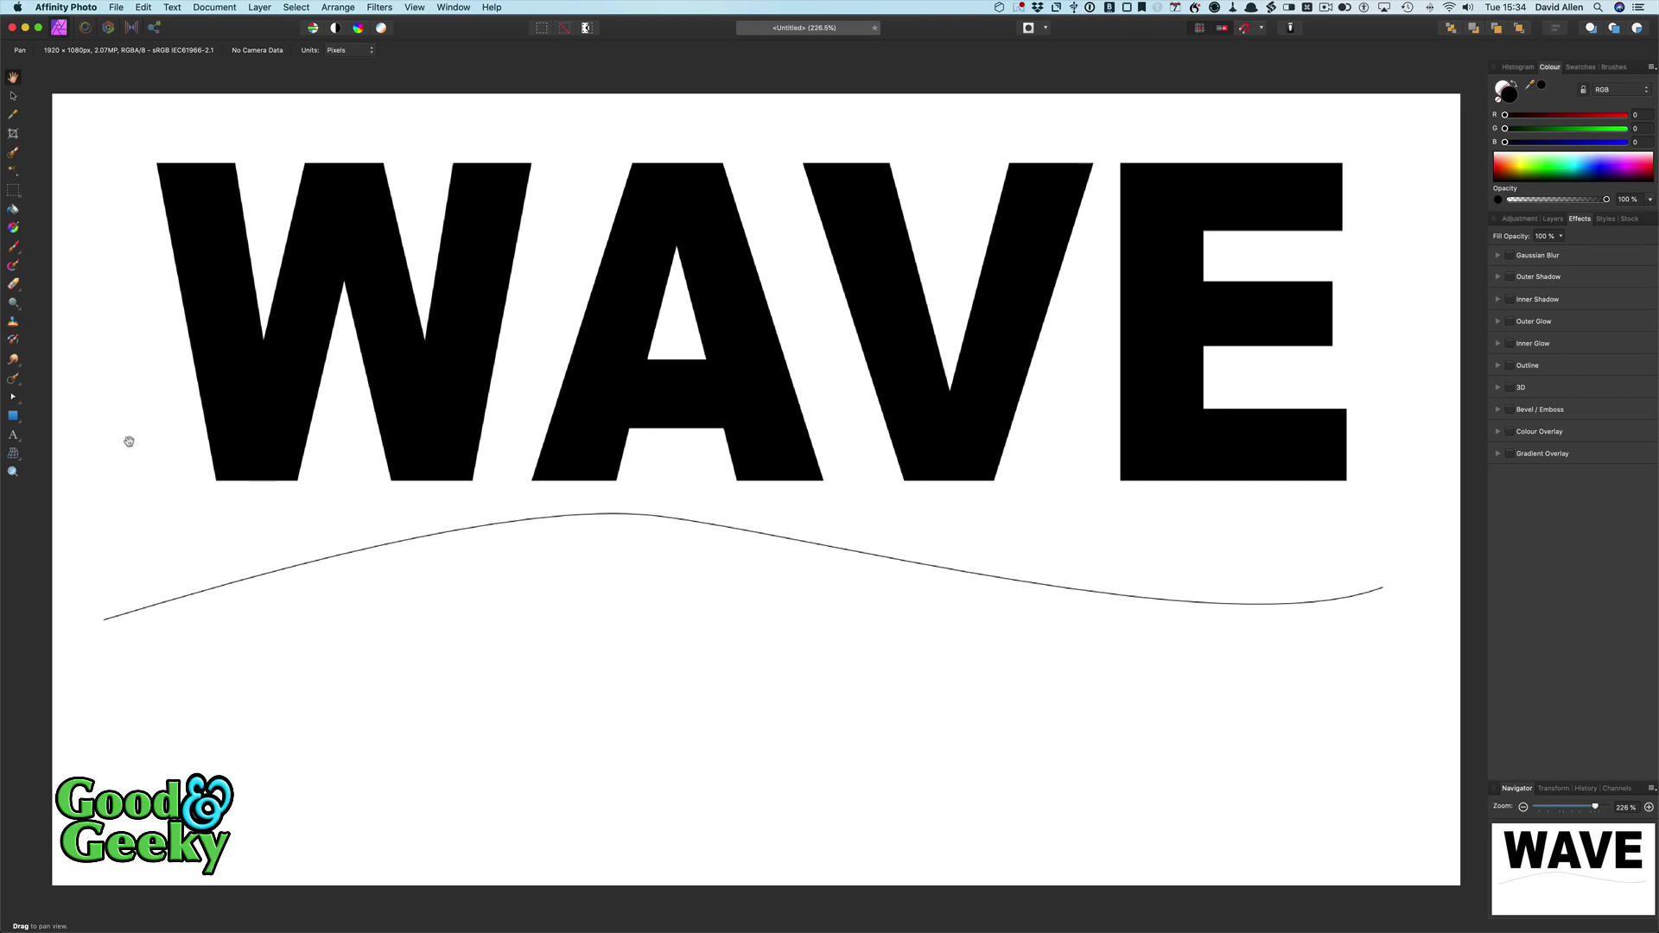
pyautogui.press('v')
pyautogui.press('super+a')
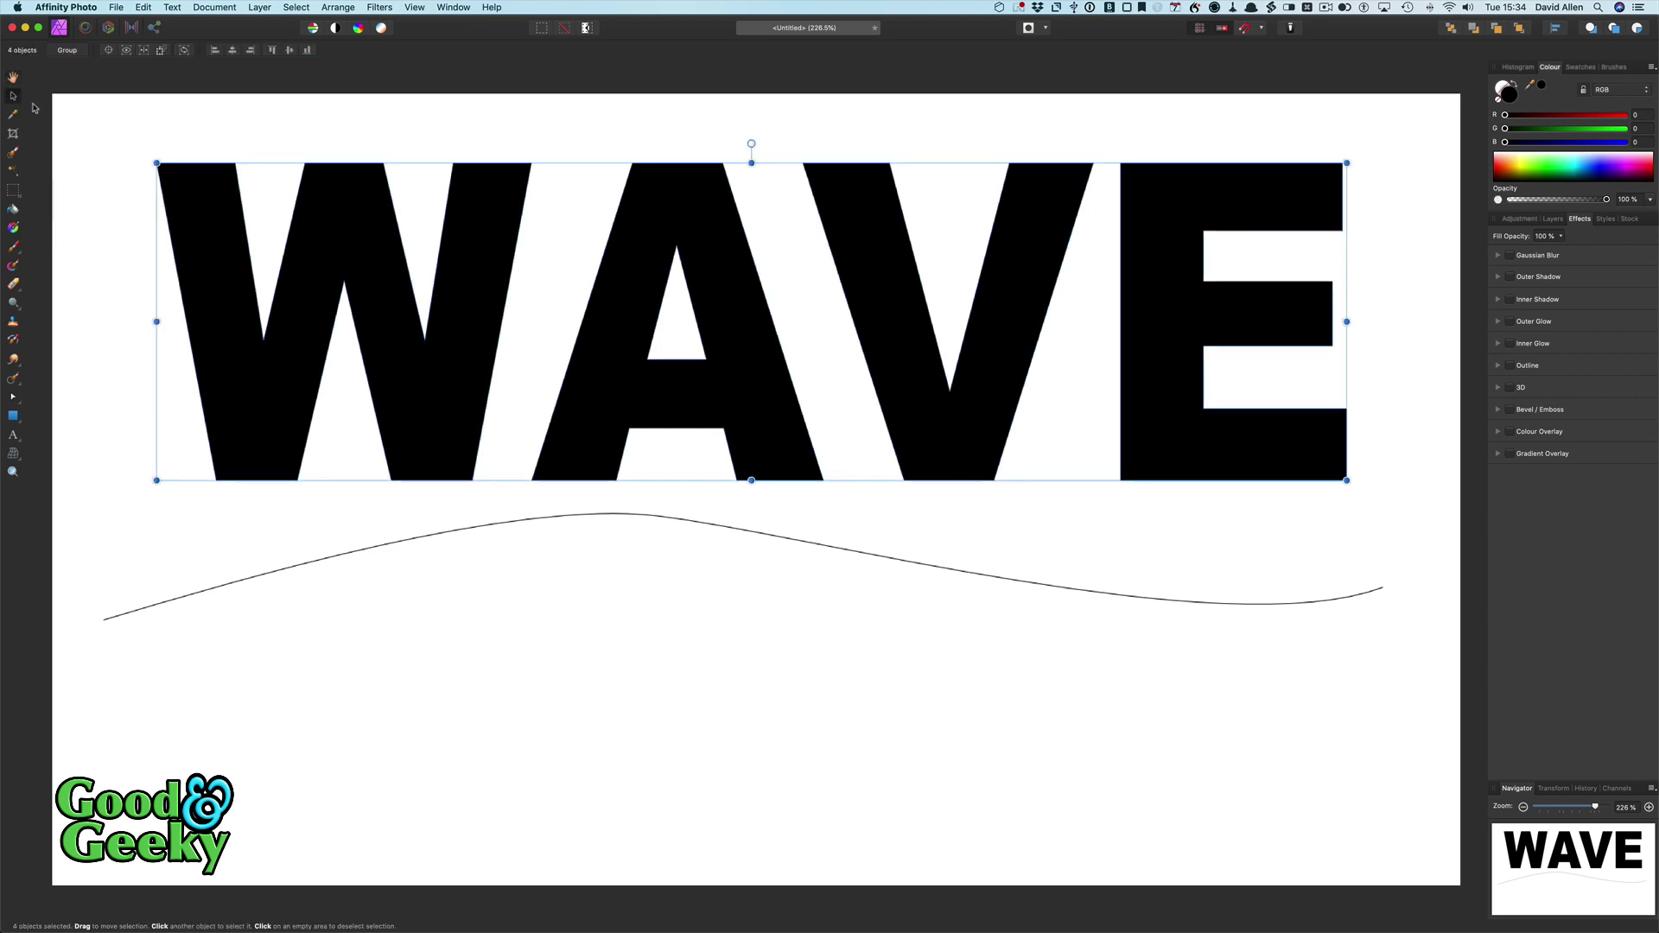
pyautogui.click(457, 634)
# Step: Mesh Warp the letter W so that its bottom edge follows the wave curve, and apply the warp
pyautogui.click(456, 462)
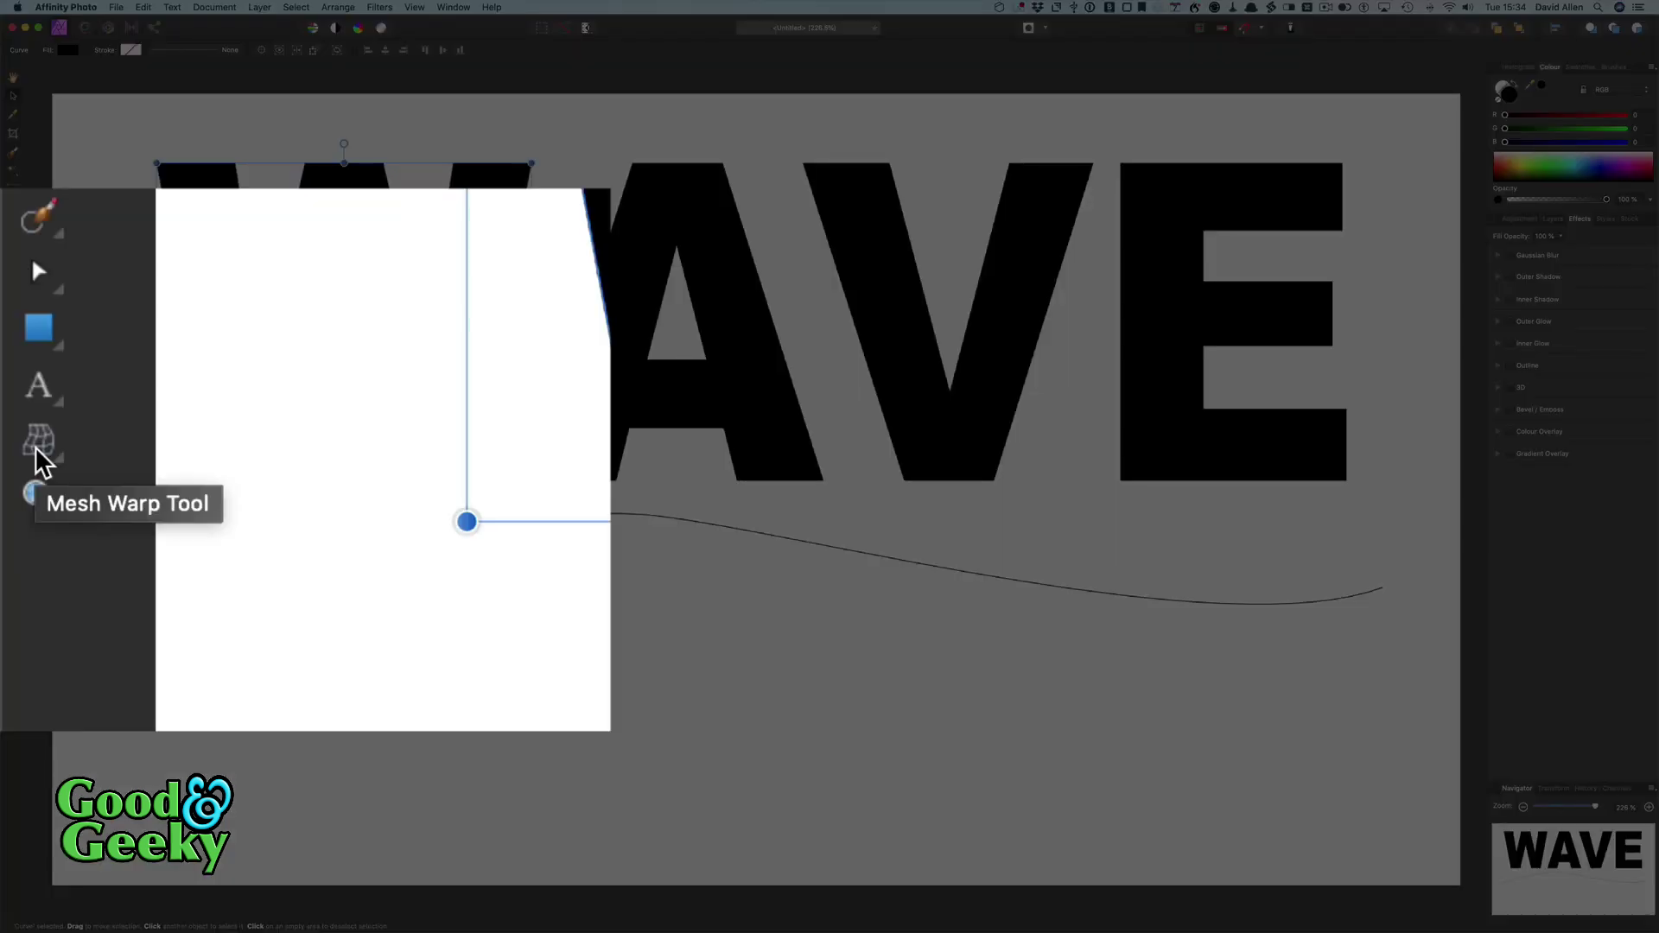
pyautogui.click(36, 450)
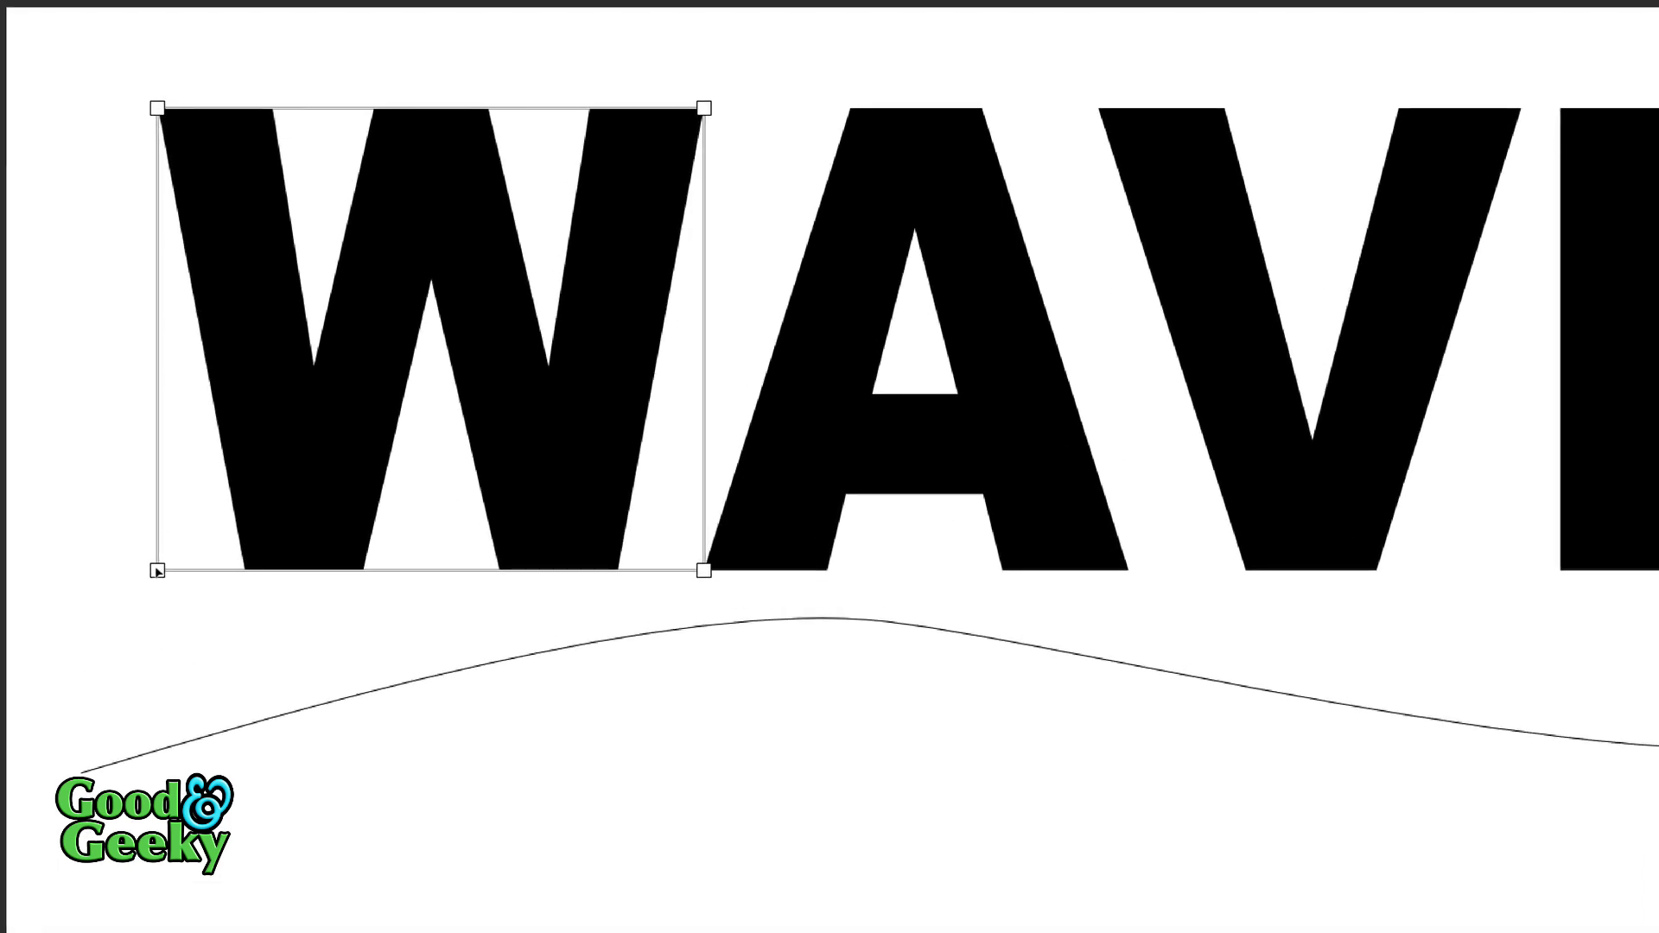
pyautogui.moveTo(155, 477); pyautogui.dragTo(157, 504)
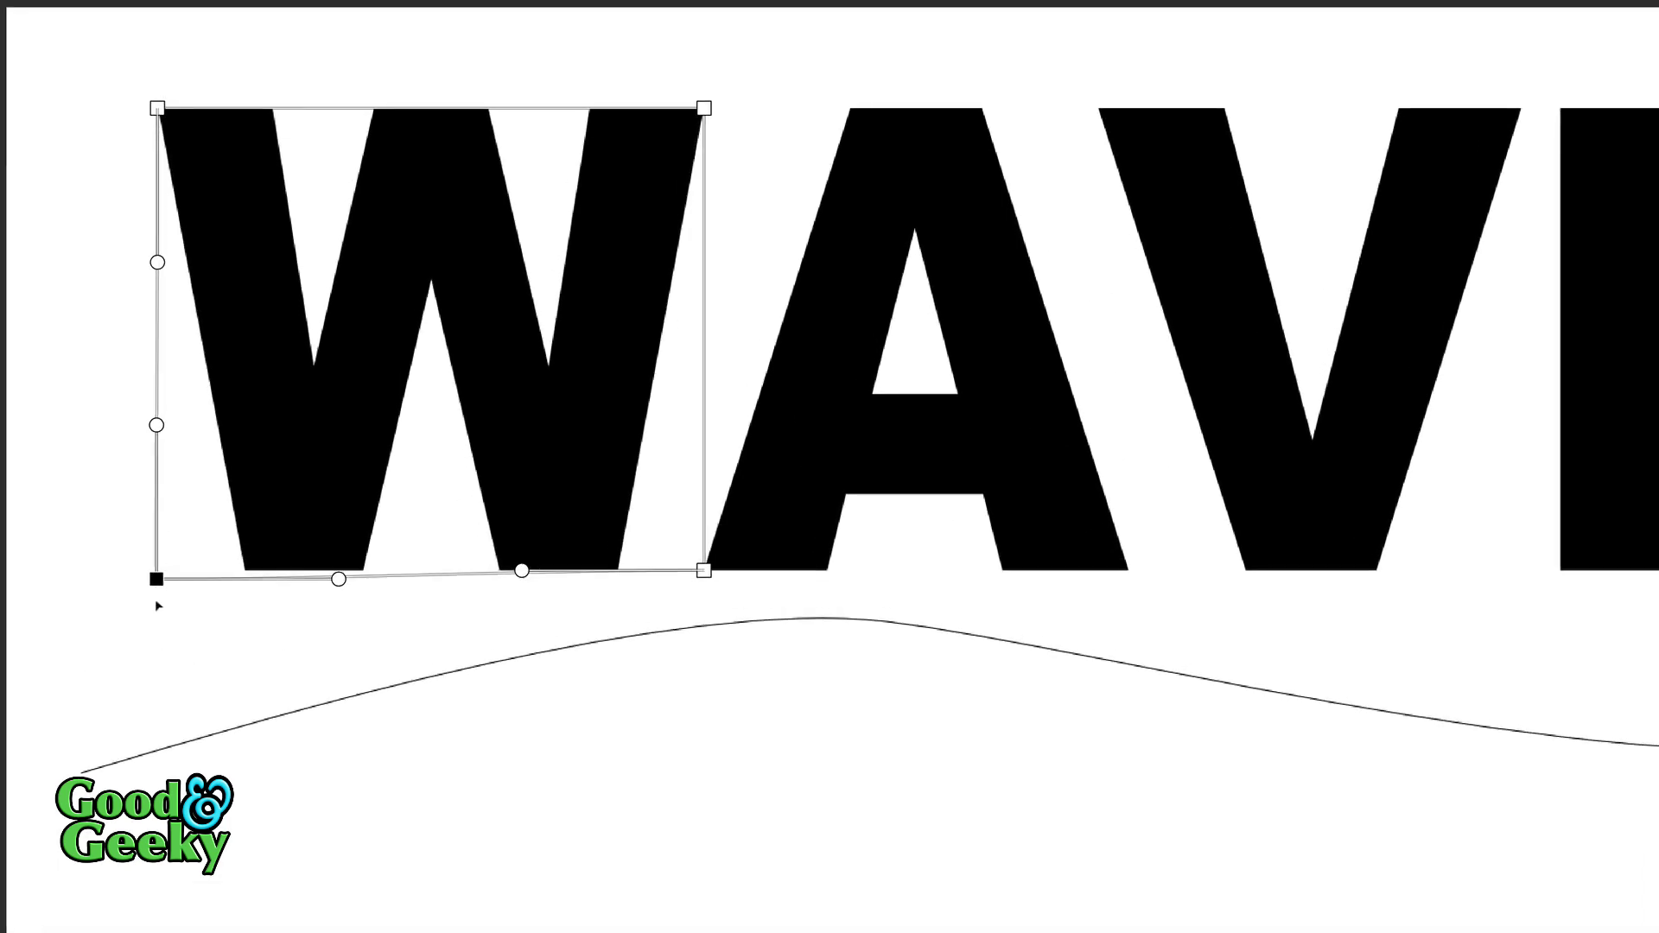
pyautogui.moveTo(158, 606); pyautogui.dragTo(149, 750)
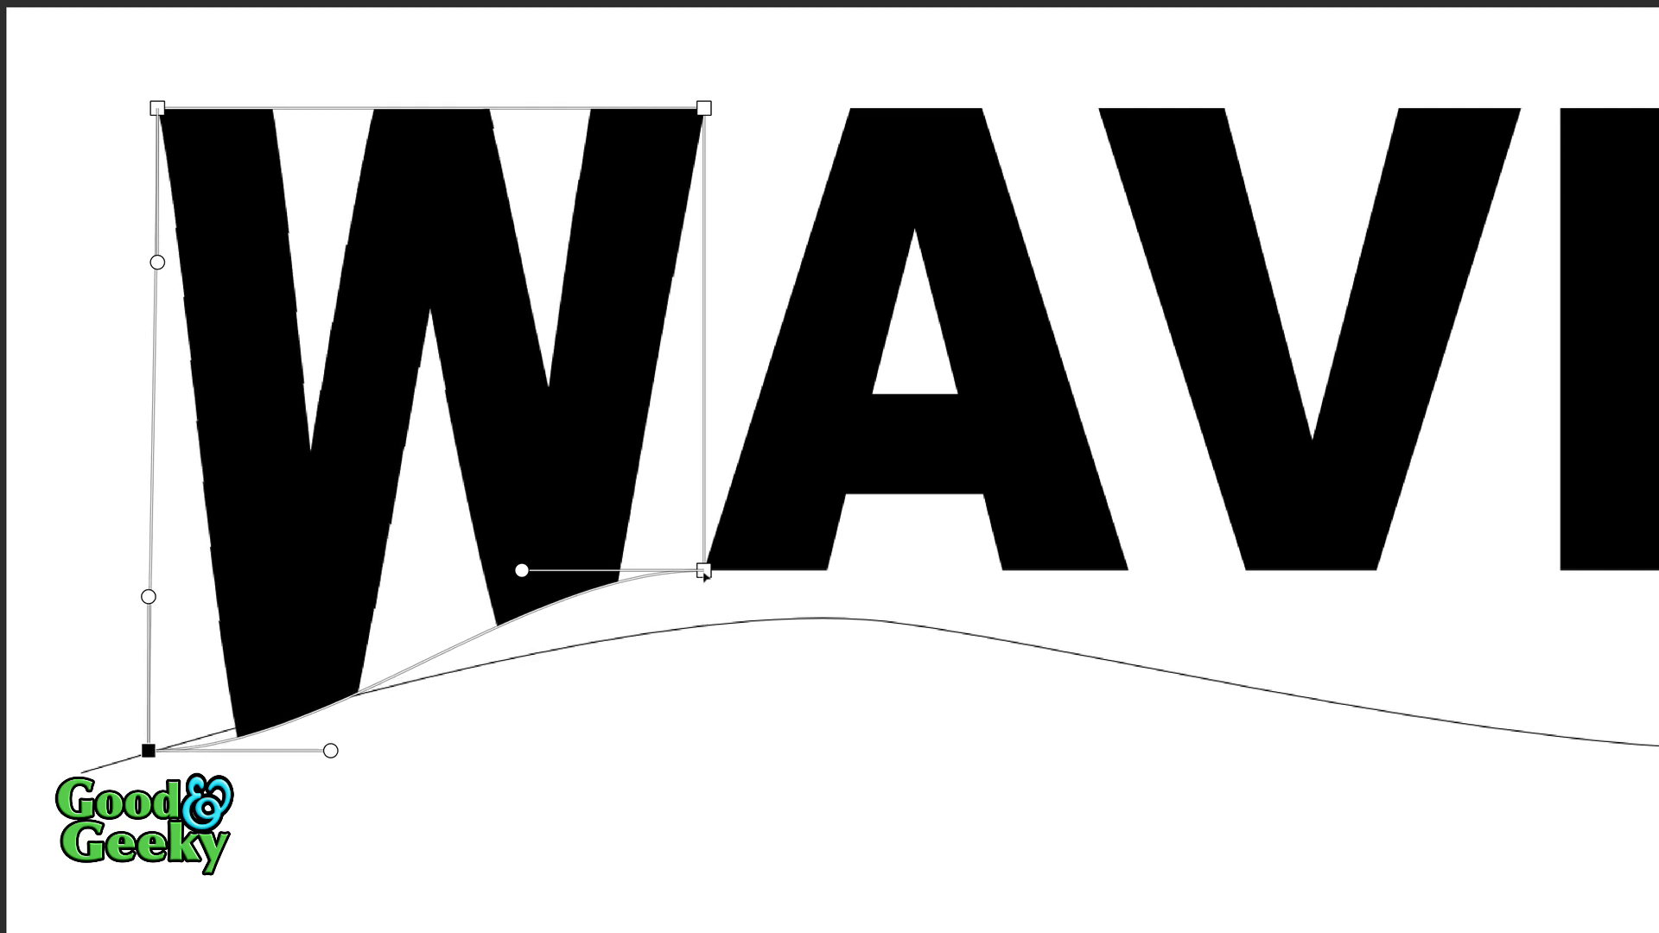
pyautogui.moveTo(704, 571); pyautogui.dragTo(703, 627)
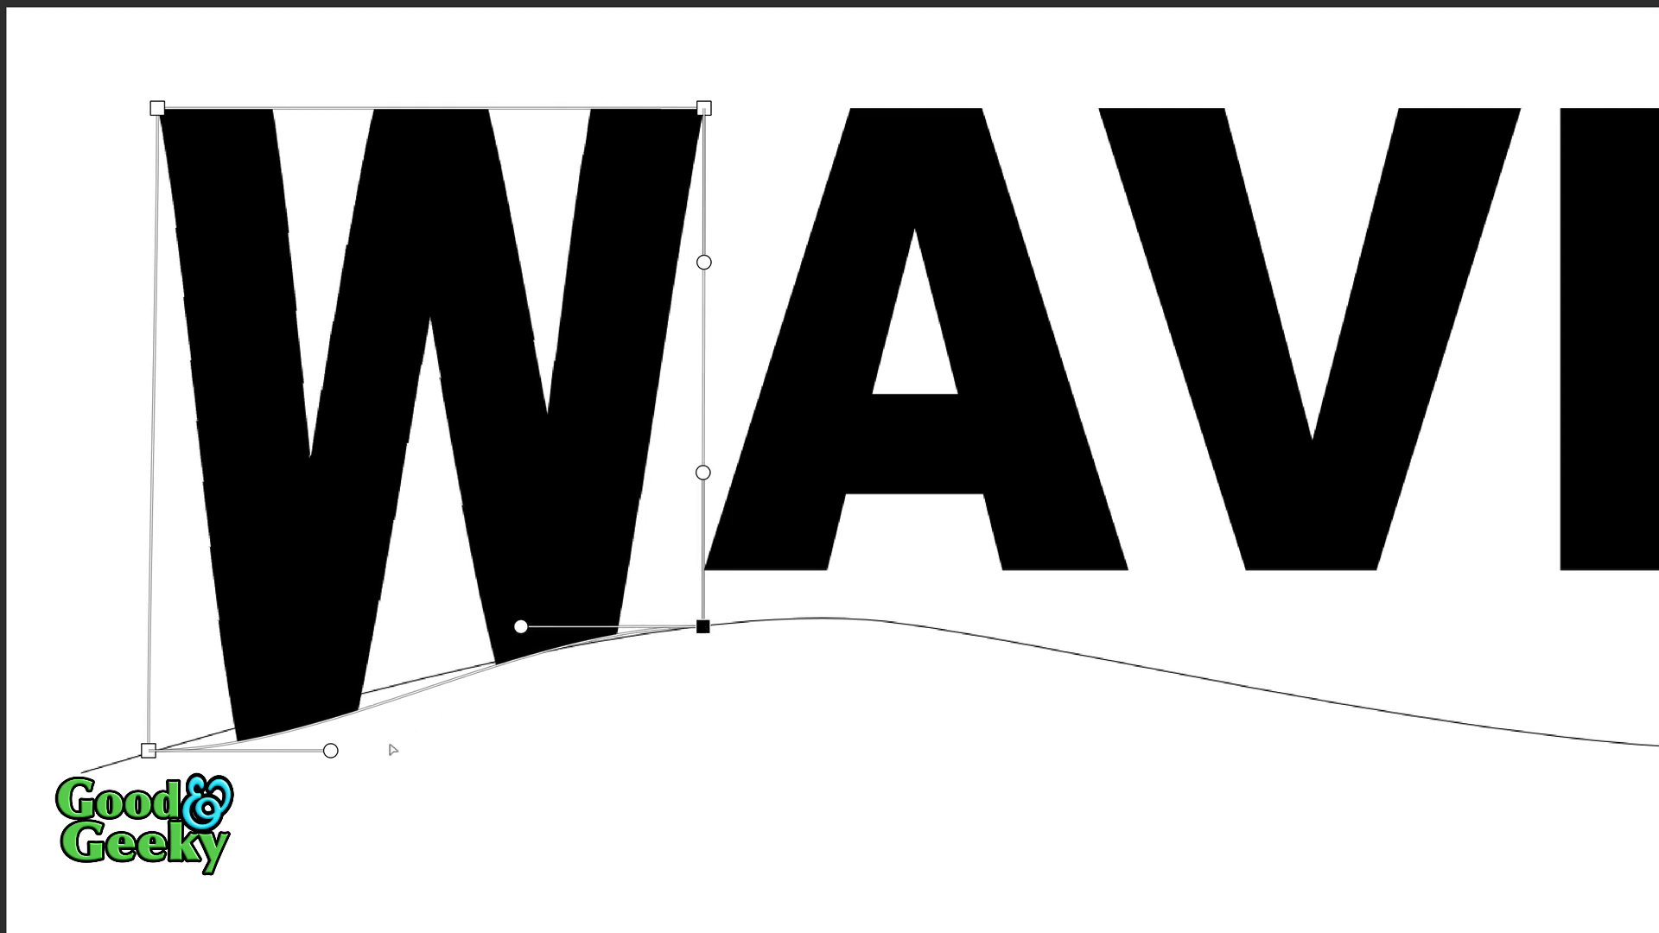
pyautogui.moveTo(331, 751); pyautogui.dragTo(333, 704)
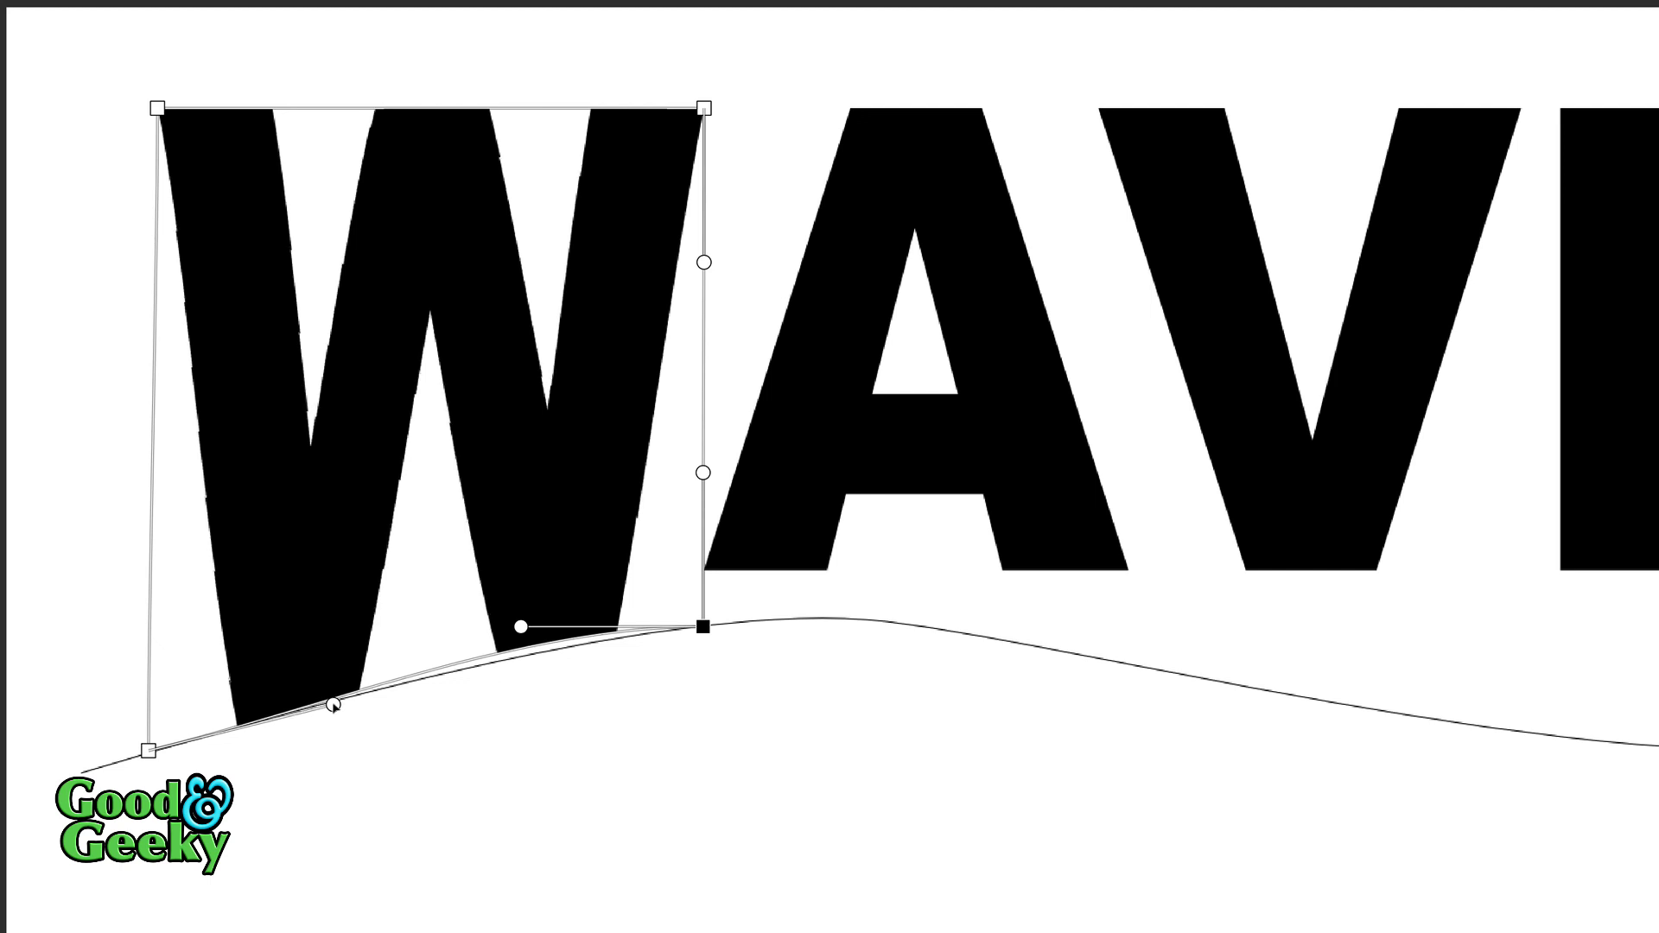
pyautogui.moveTo(521, 627); pyautogui.dragTo(518, 648)
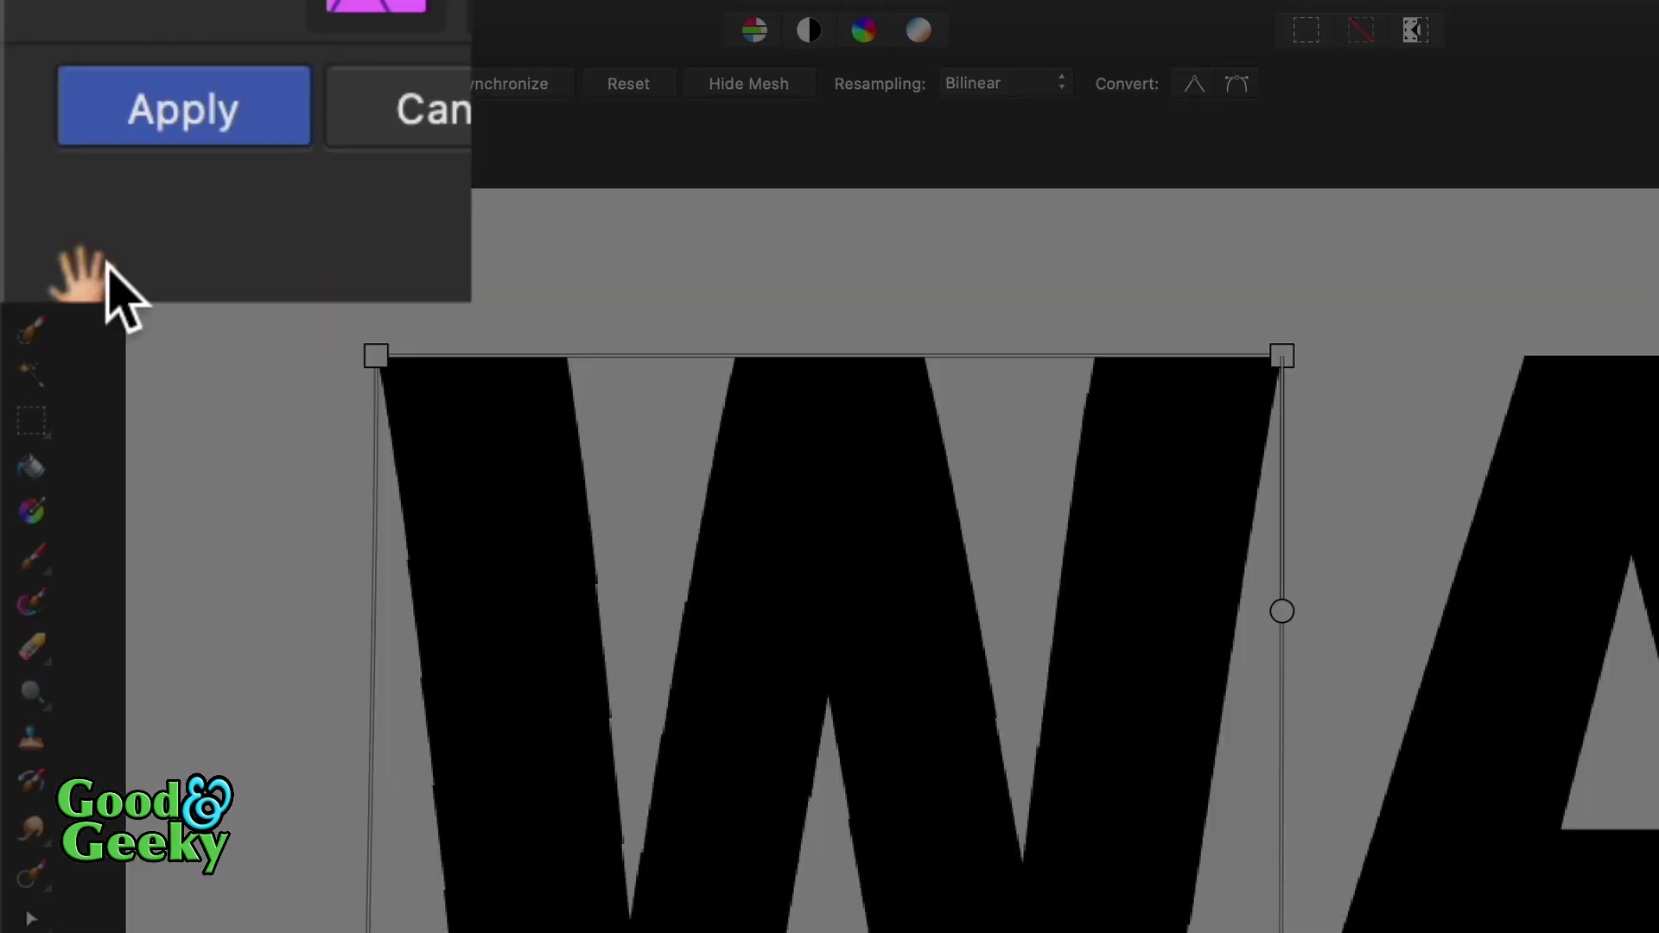
pyautogui.click(152, 129)
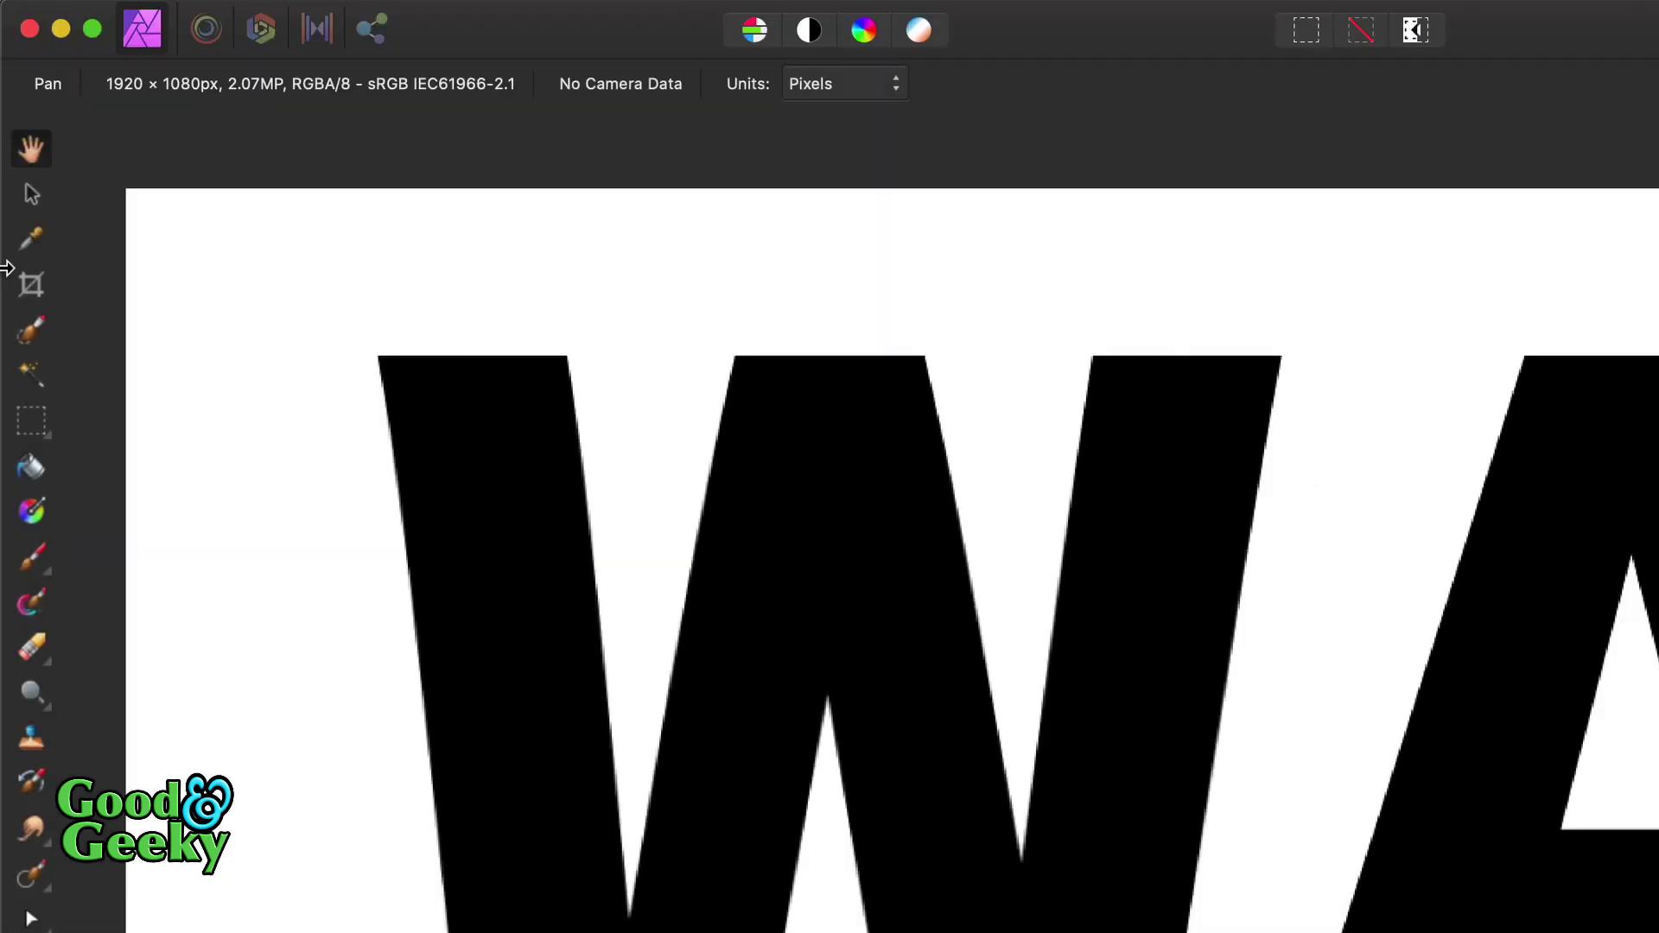
# Step: Mesh Warp the letter A so that its bottom edge follows the crest and downward slope of the wave curve
pyautogui.press('v')
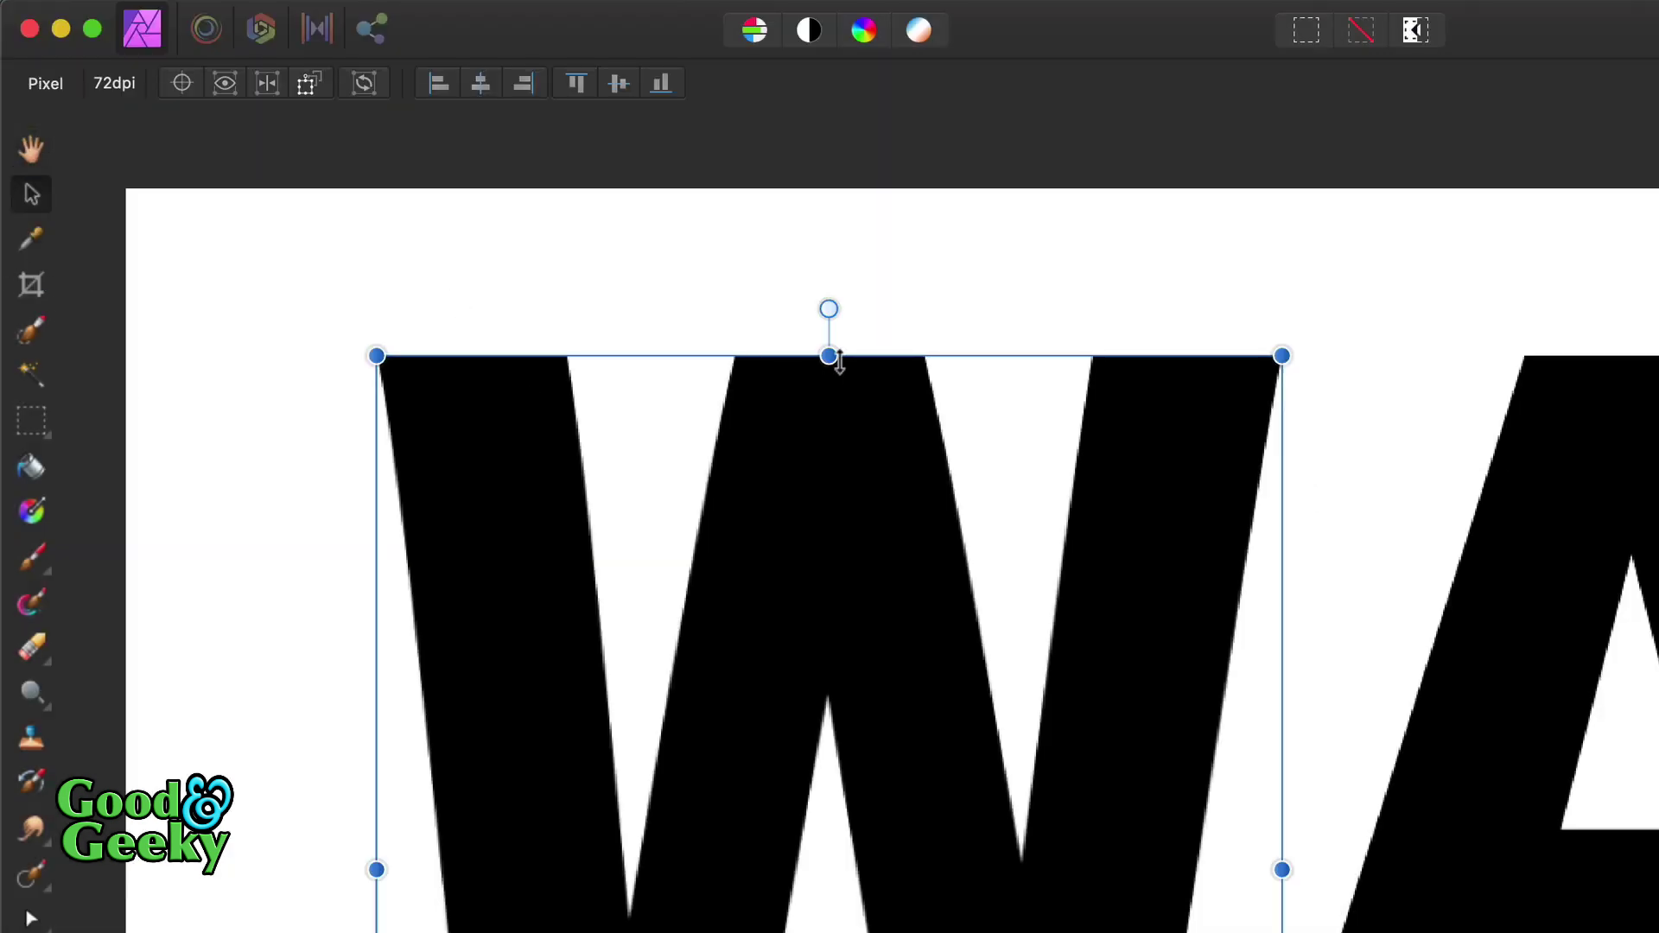
pyautogui.click(1582, 437)
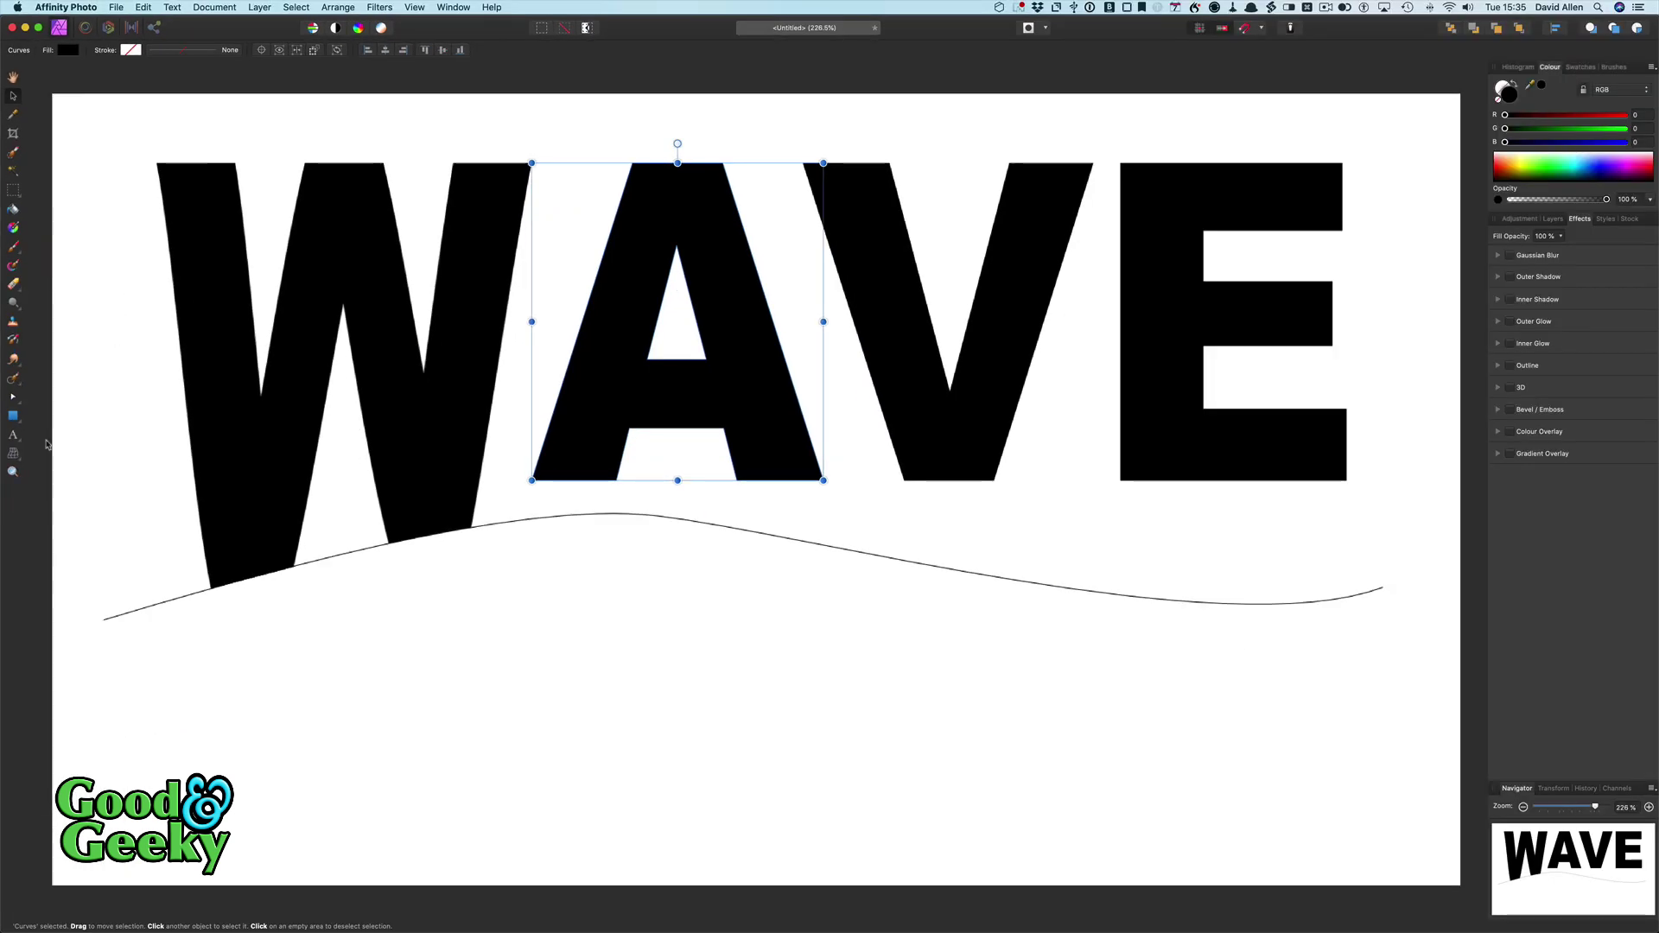
pyautogui.press('m')
pyautogui.moveTo(531, 481); pyautogui.dragTo(528, 519)
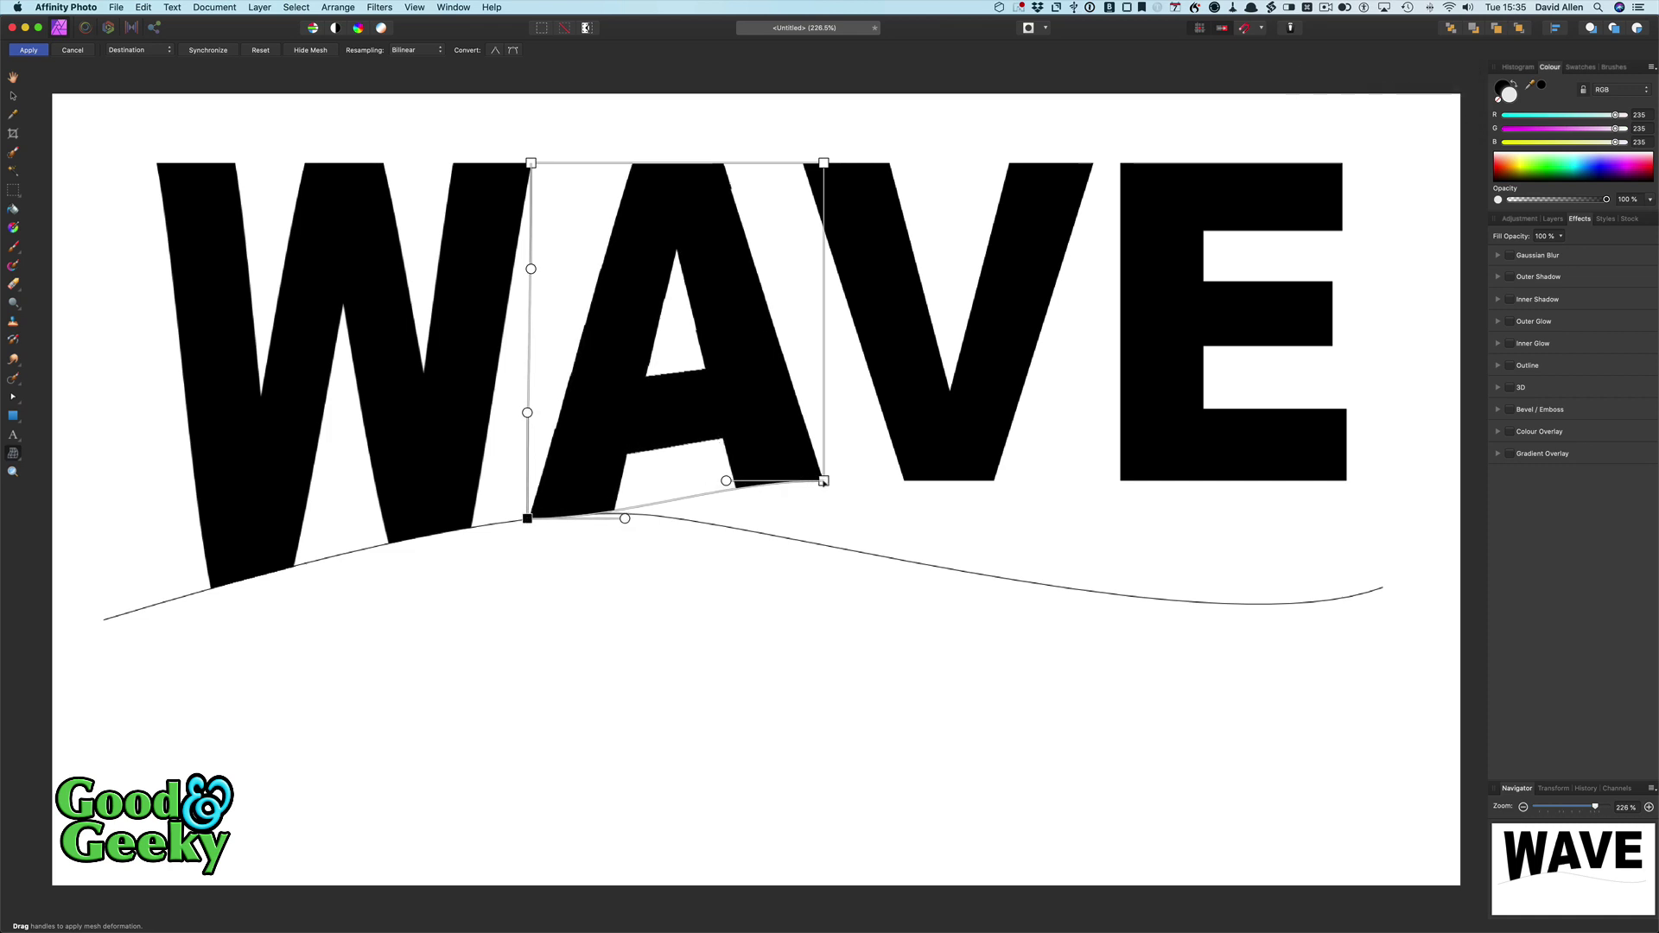
pyautogui.moveTo(824, 481); pyautogui.dragTo(824, 541)
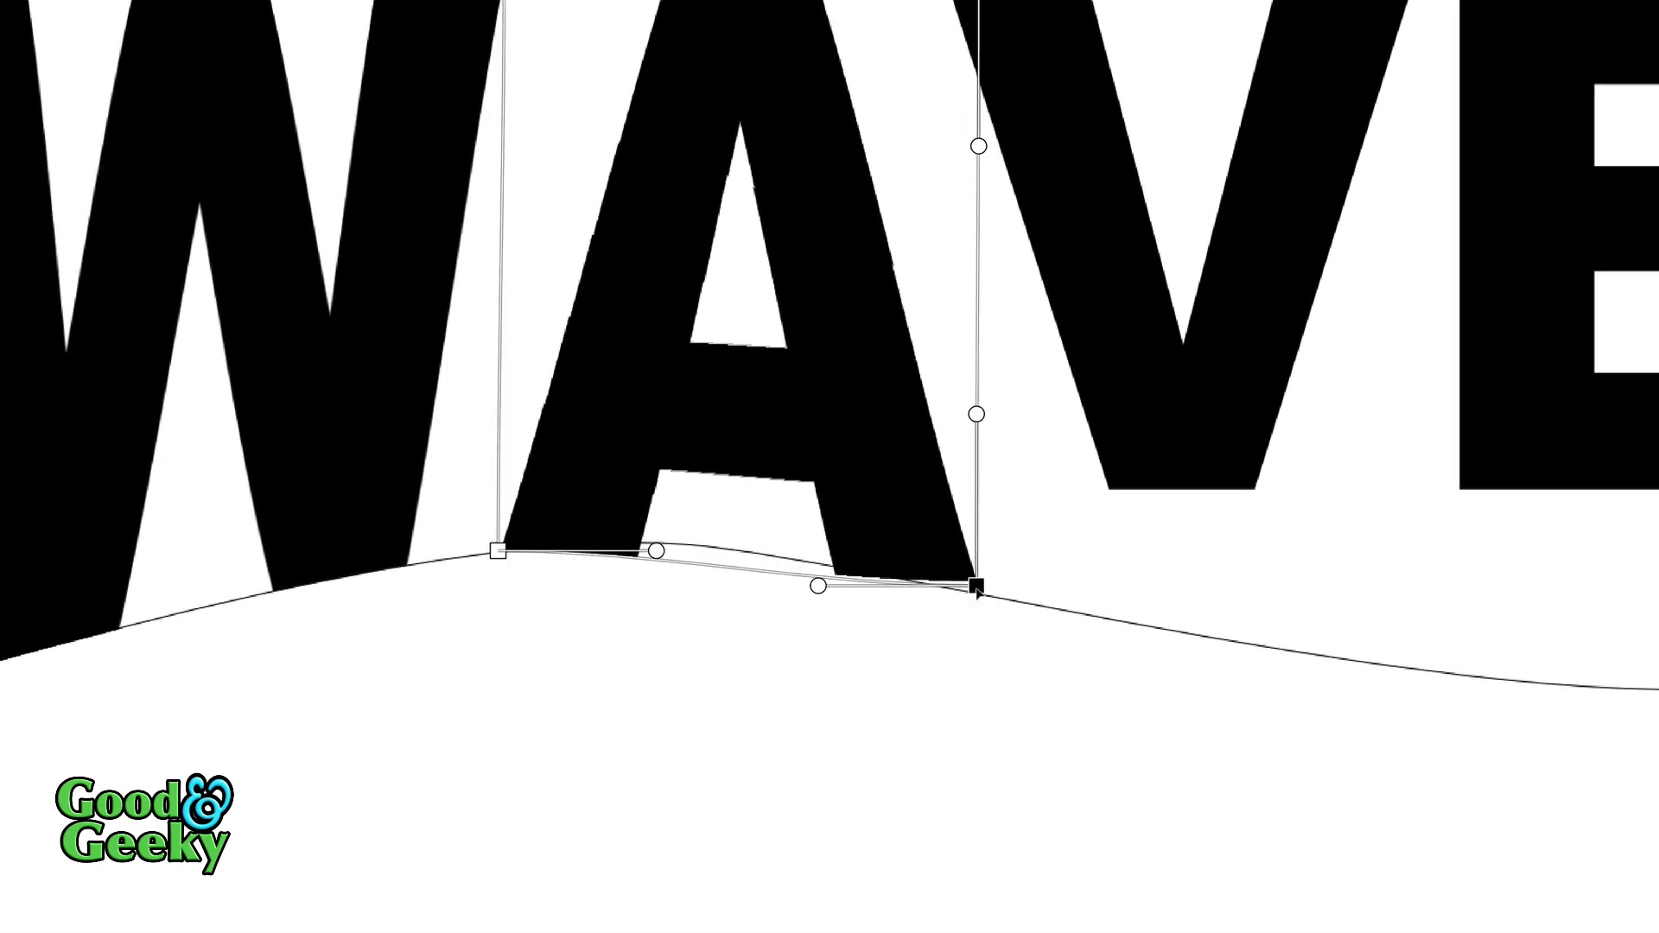
pyautogui.moveTo(976, 588); pyautogui.dragTo(977, 597)
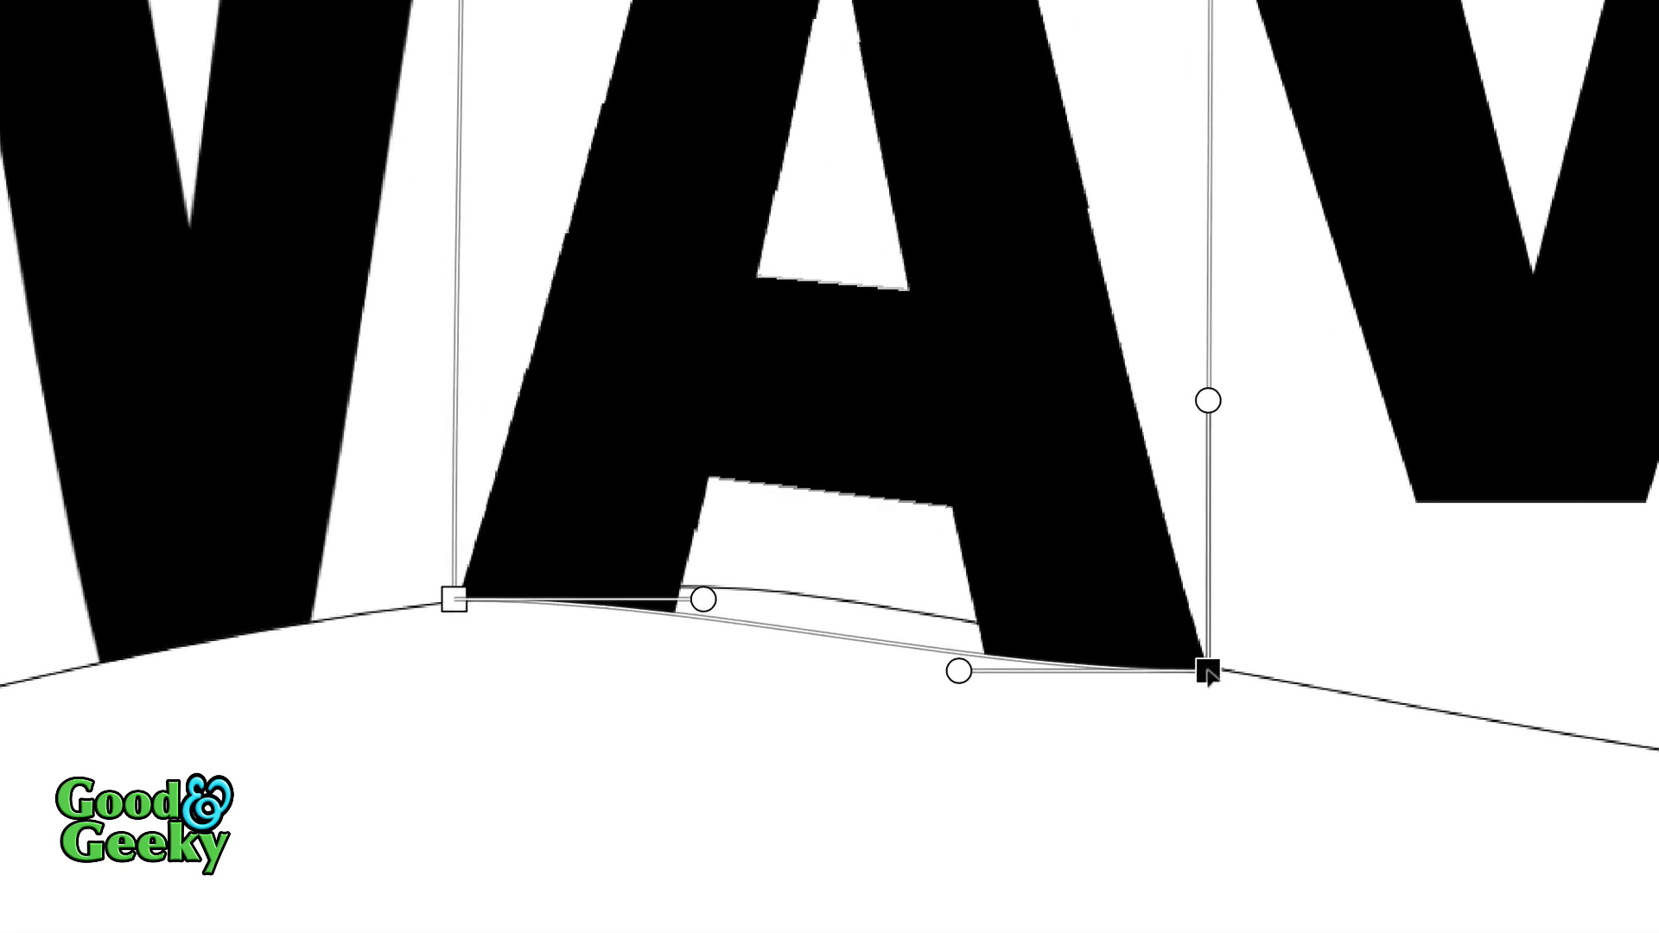
pyautogui.moveTo(960, 679); pyautogui.dragTo(927, 593)
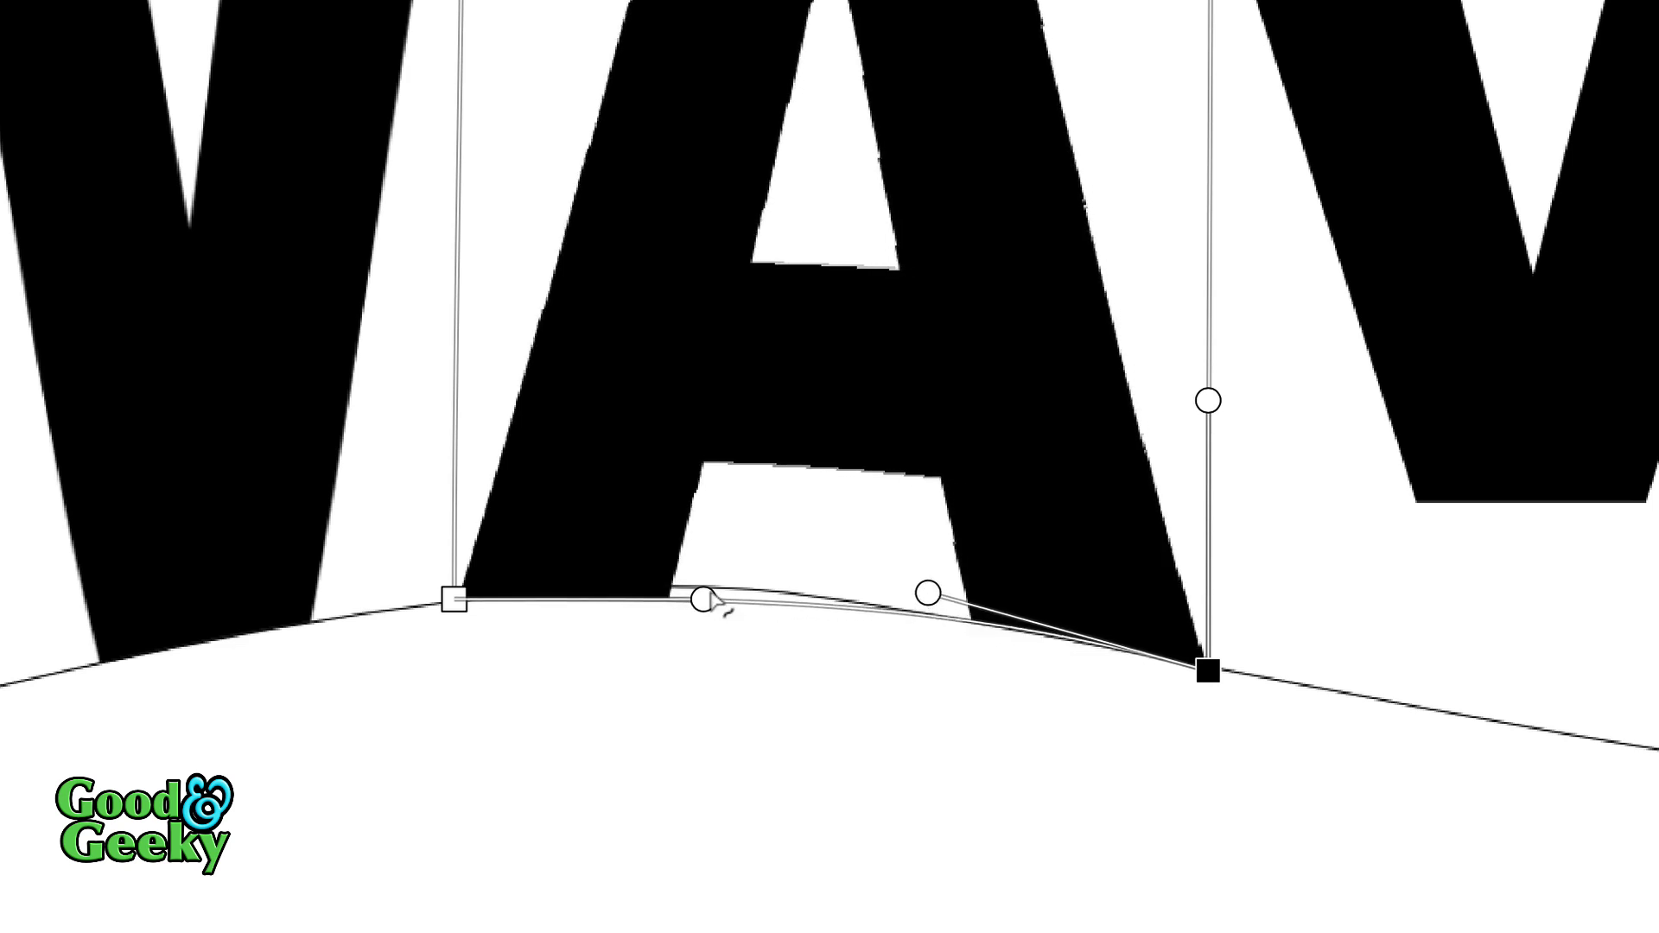
pyautogui.moveTo(701, 598); pyautogui.dragTo(697, 575)
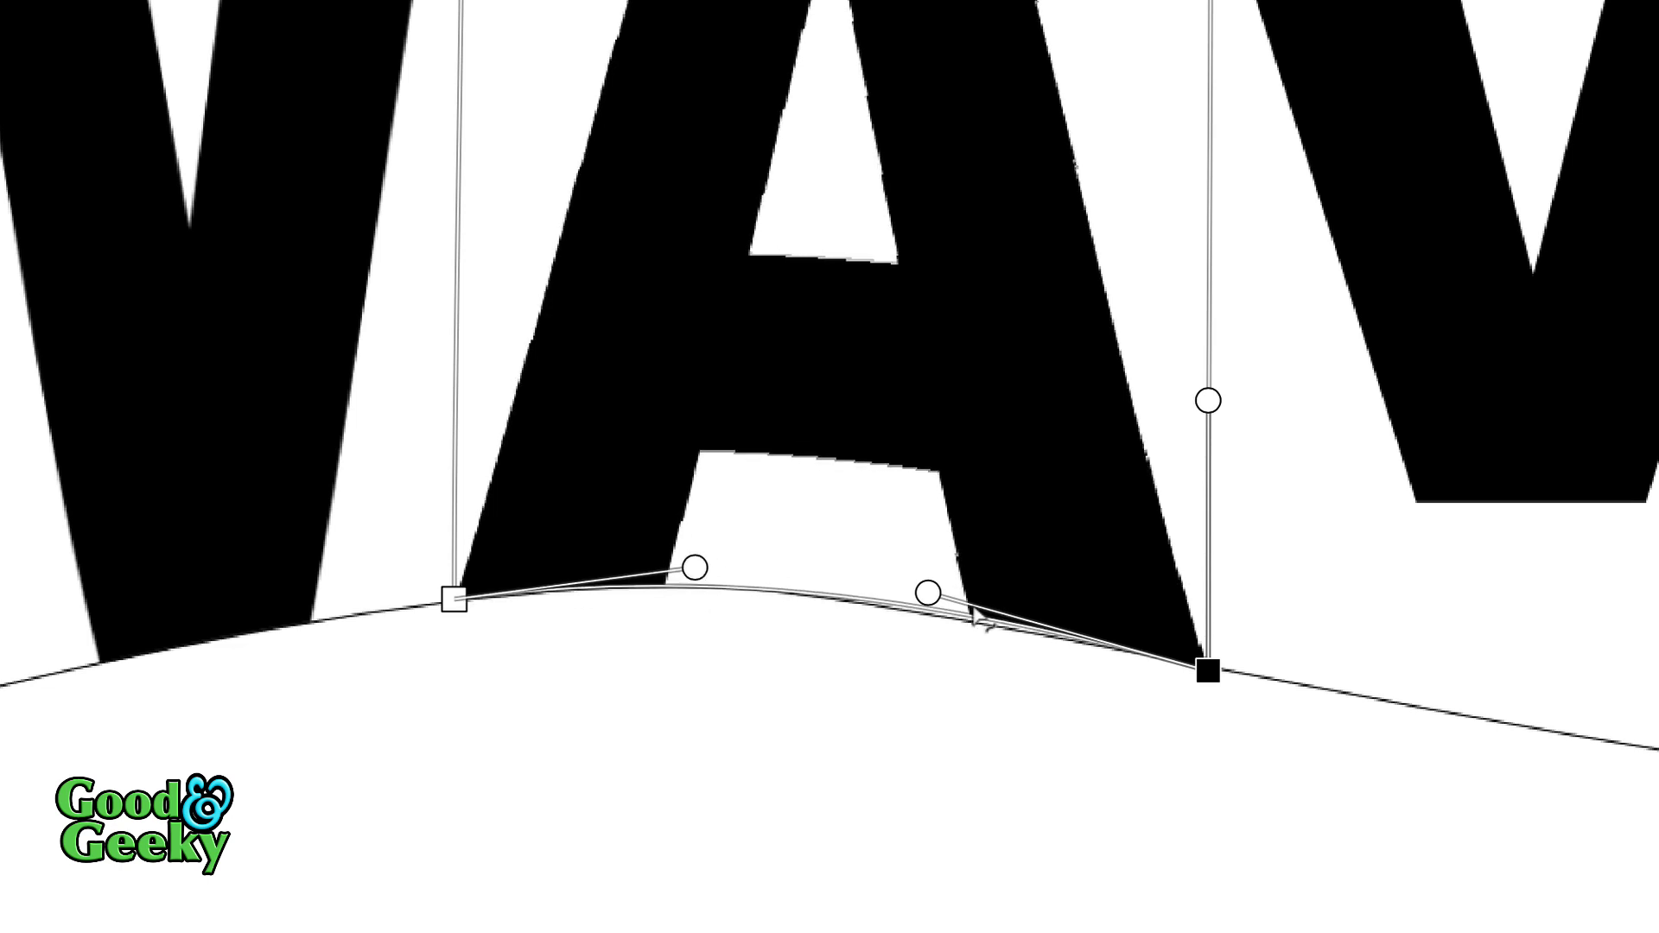
pyautogui.moveTo(933, 611); pyautogui.dragTo(941, 614)
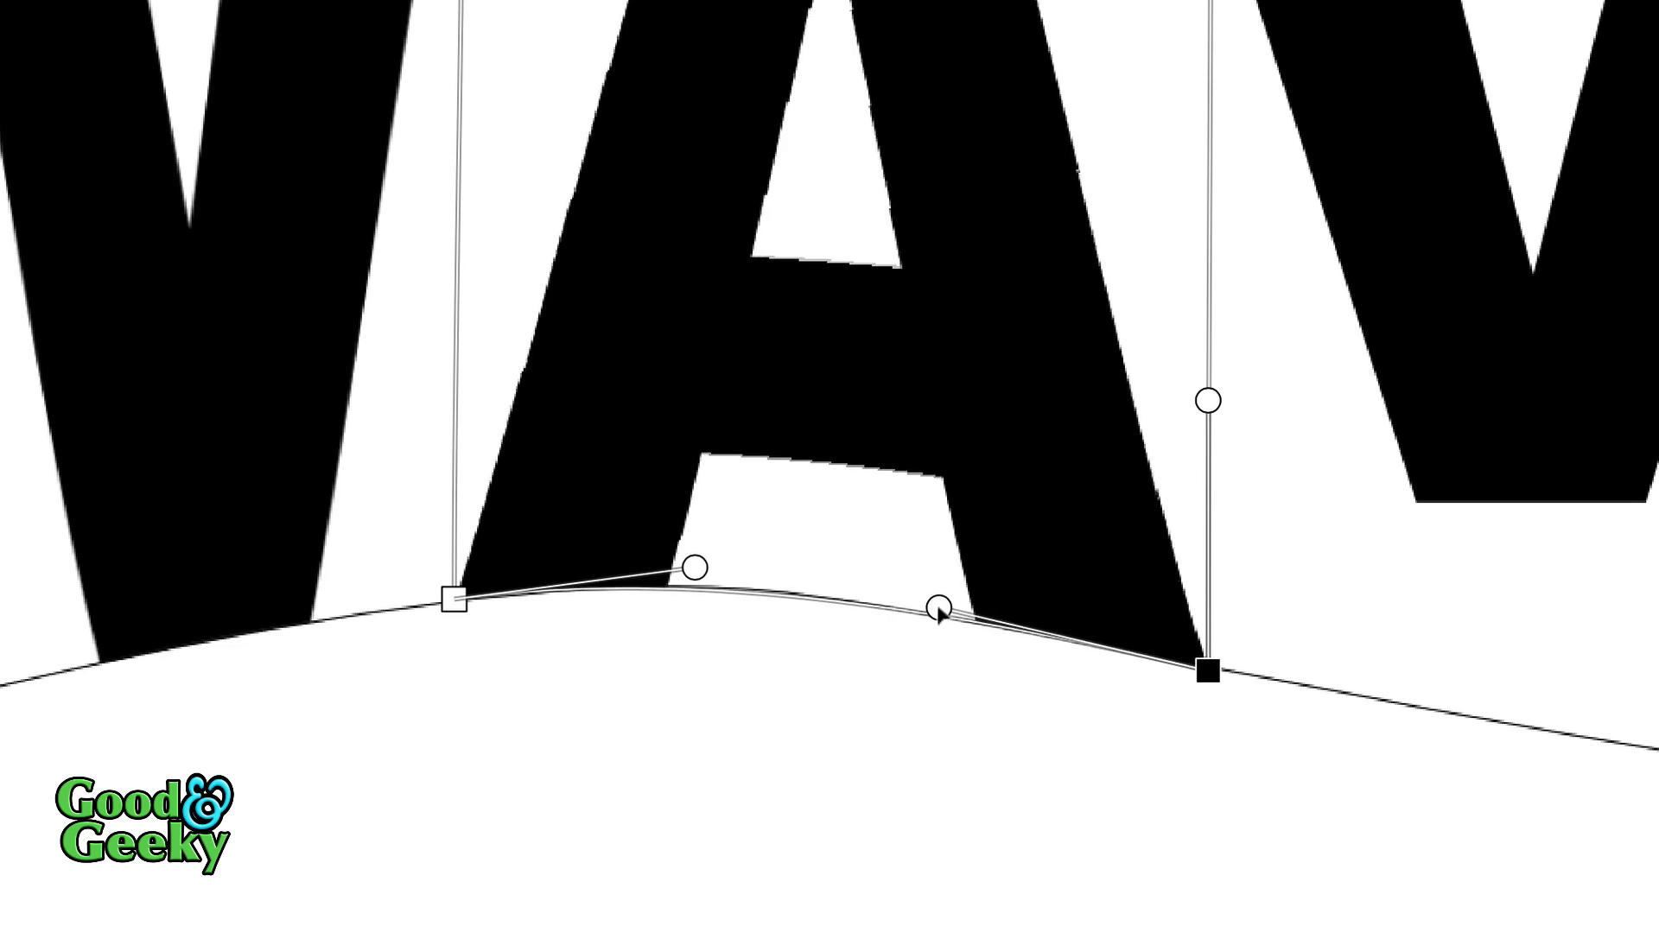
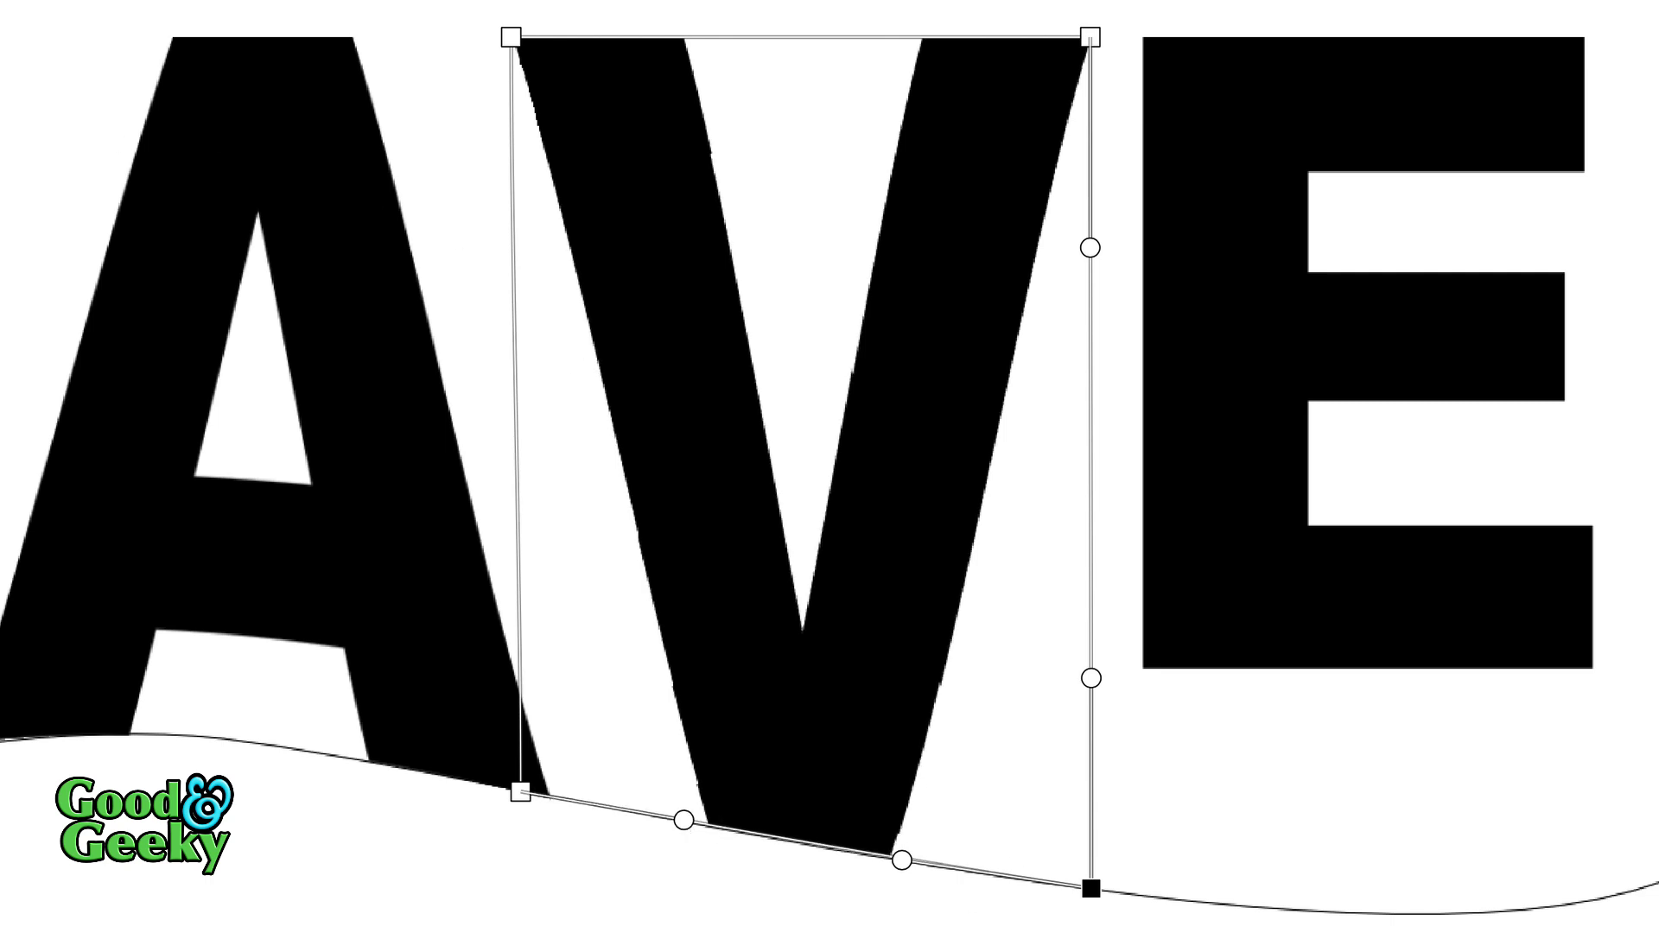
# Step: Apply the warp on the letter V, and Mesh Warp the letter E by lowering both bottom corners onto the wave curve
pyautogui.press('Return')
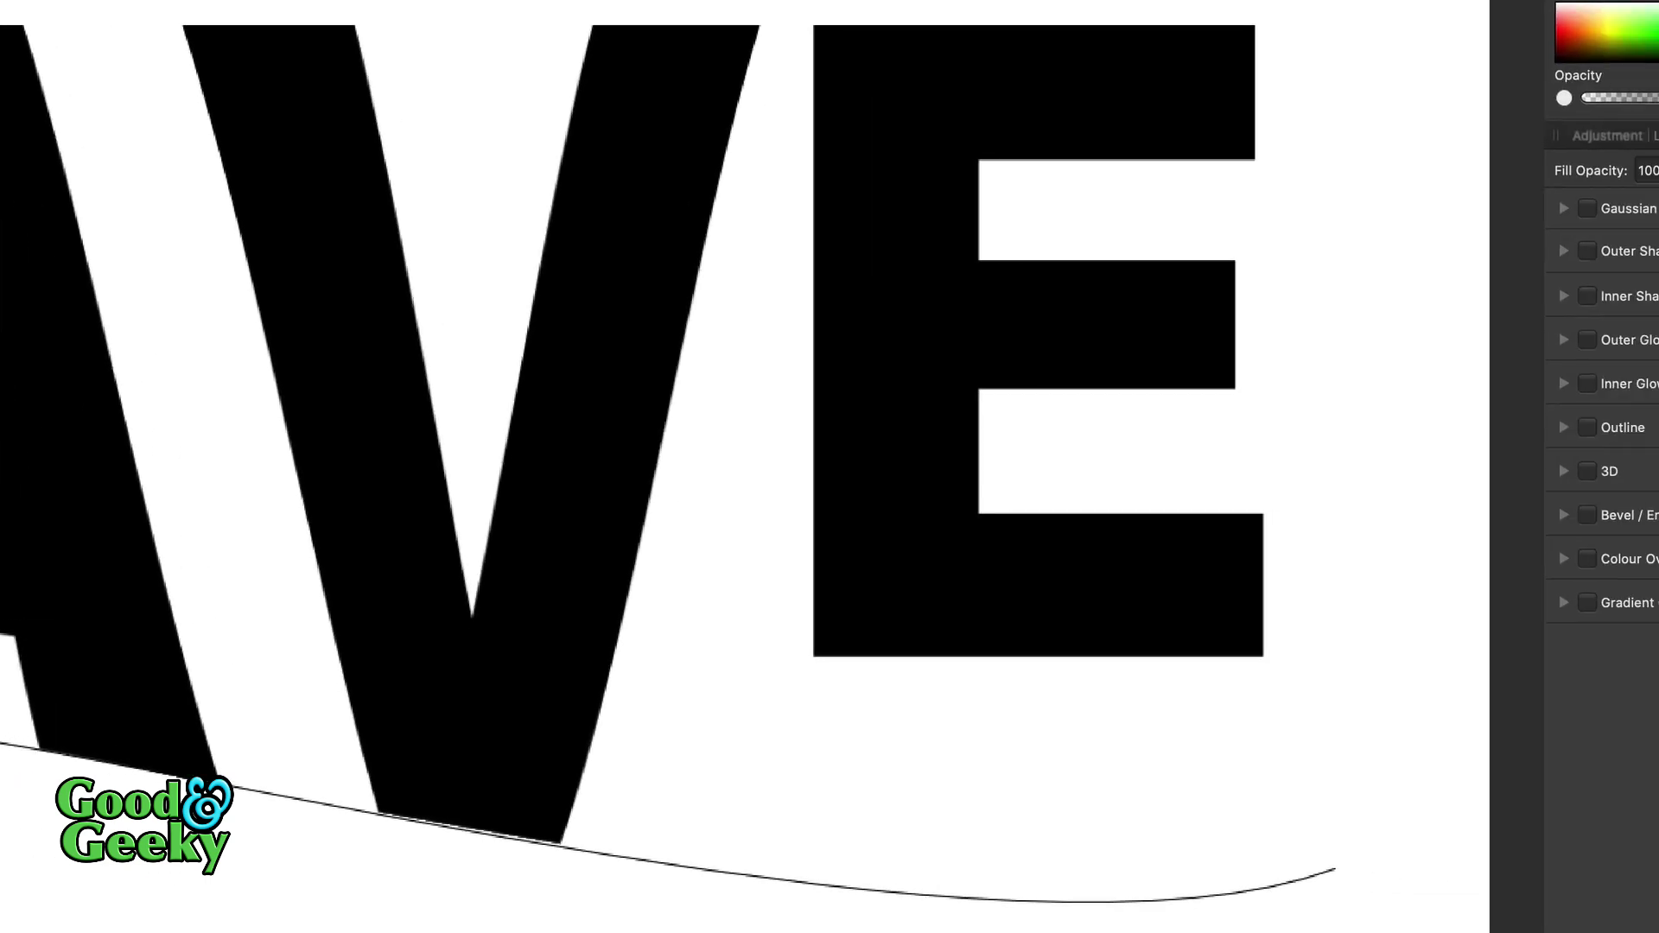
pyautogui.press('v')
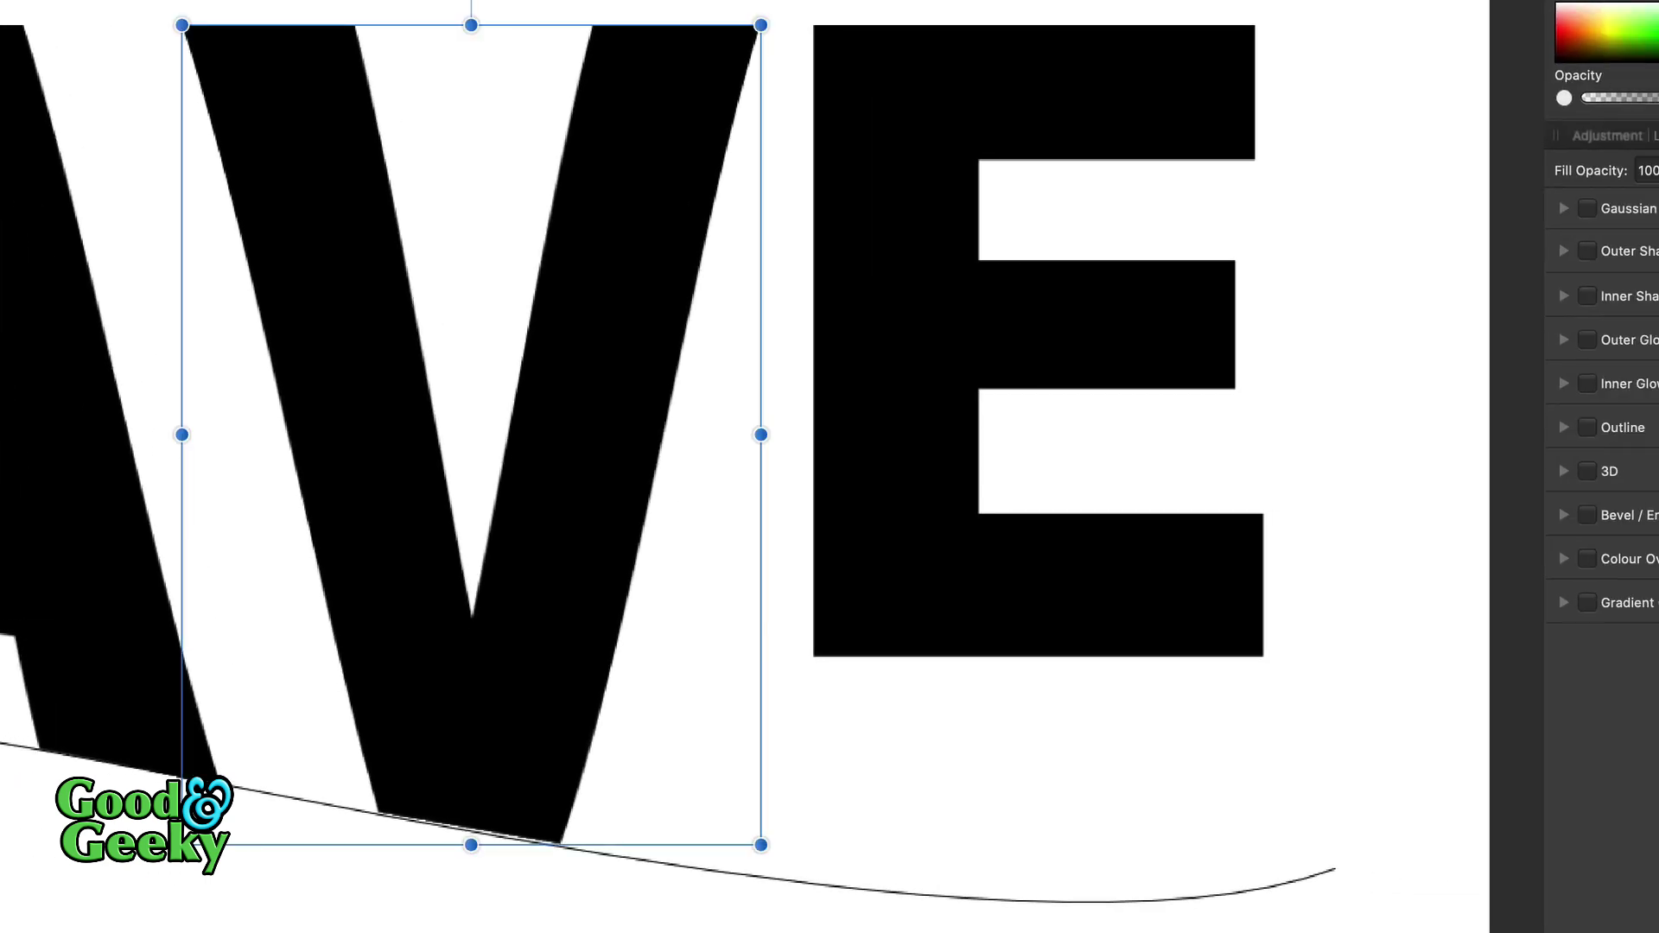
pyautogui.click(902, 462)
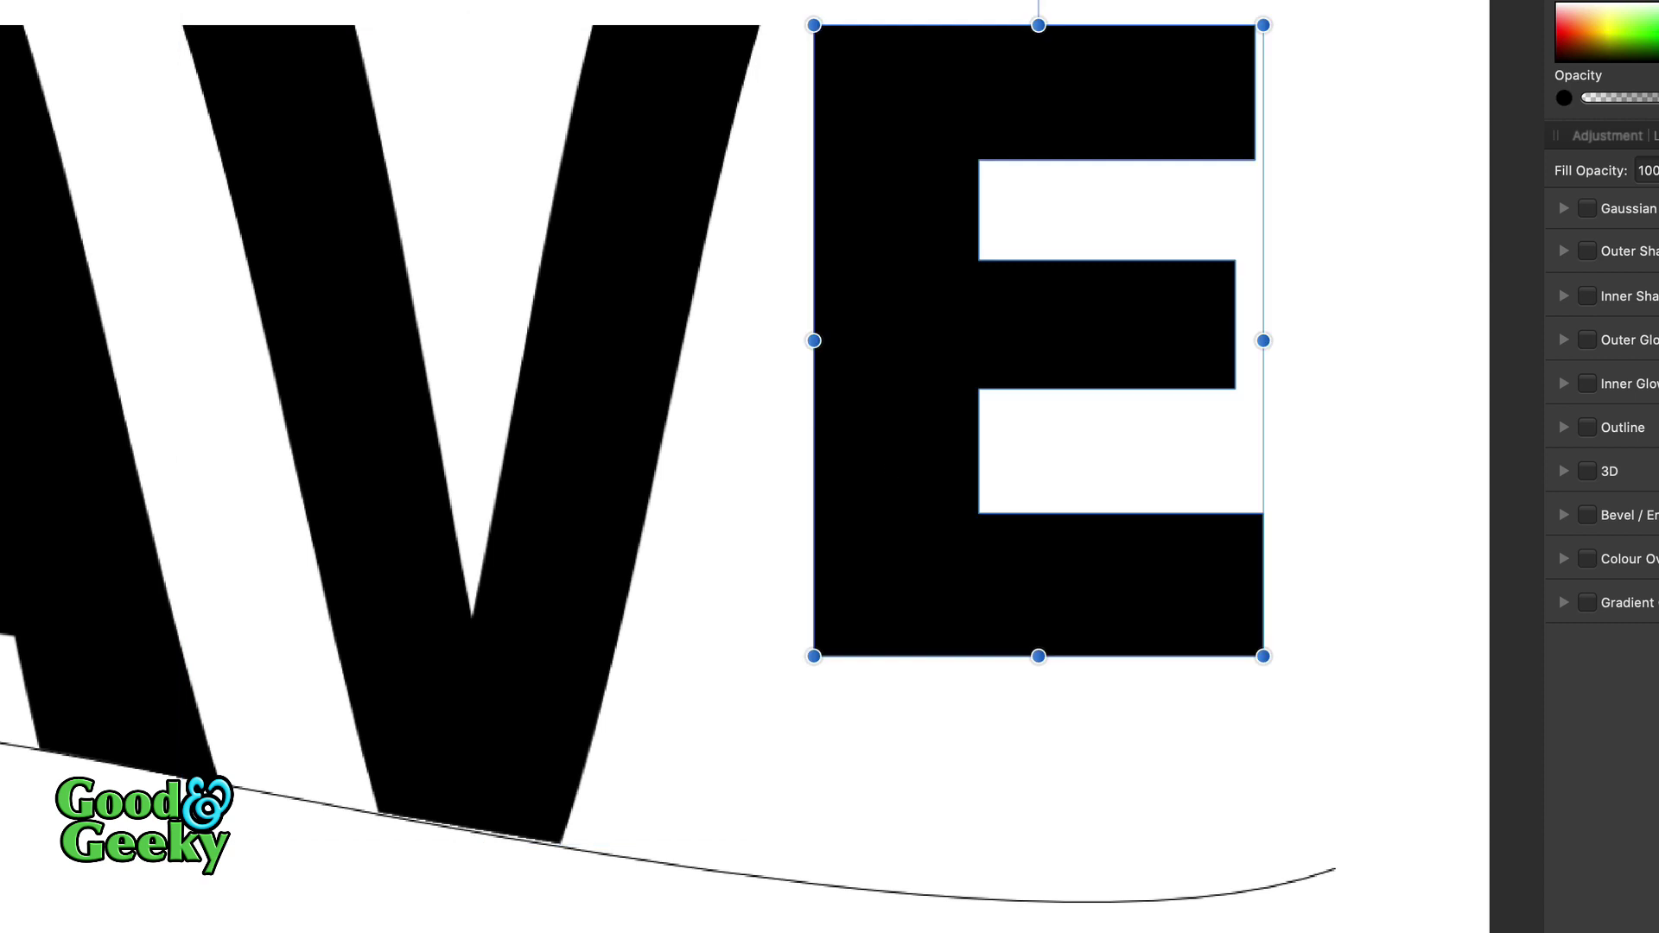
pyautogui.press('t')
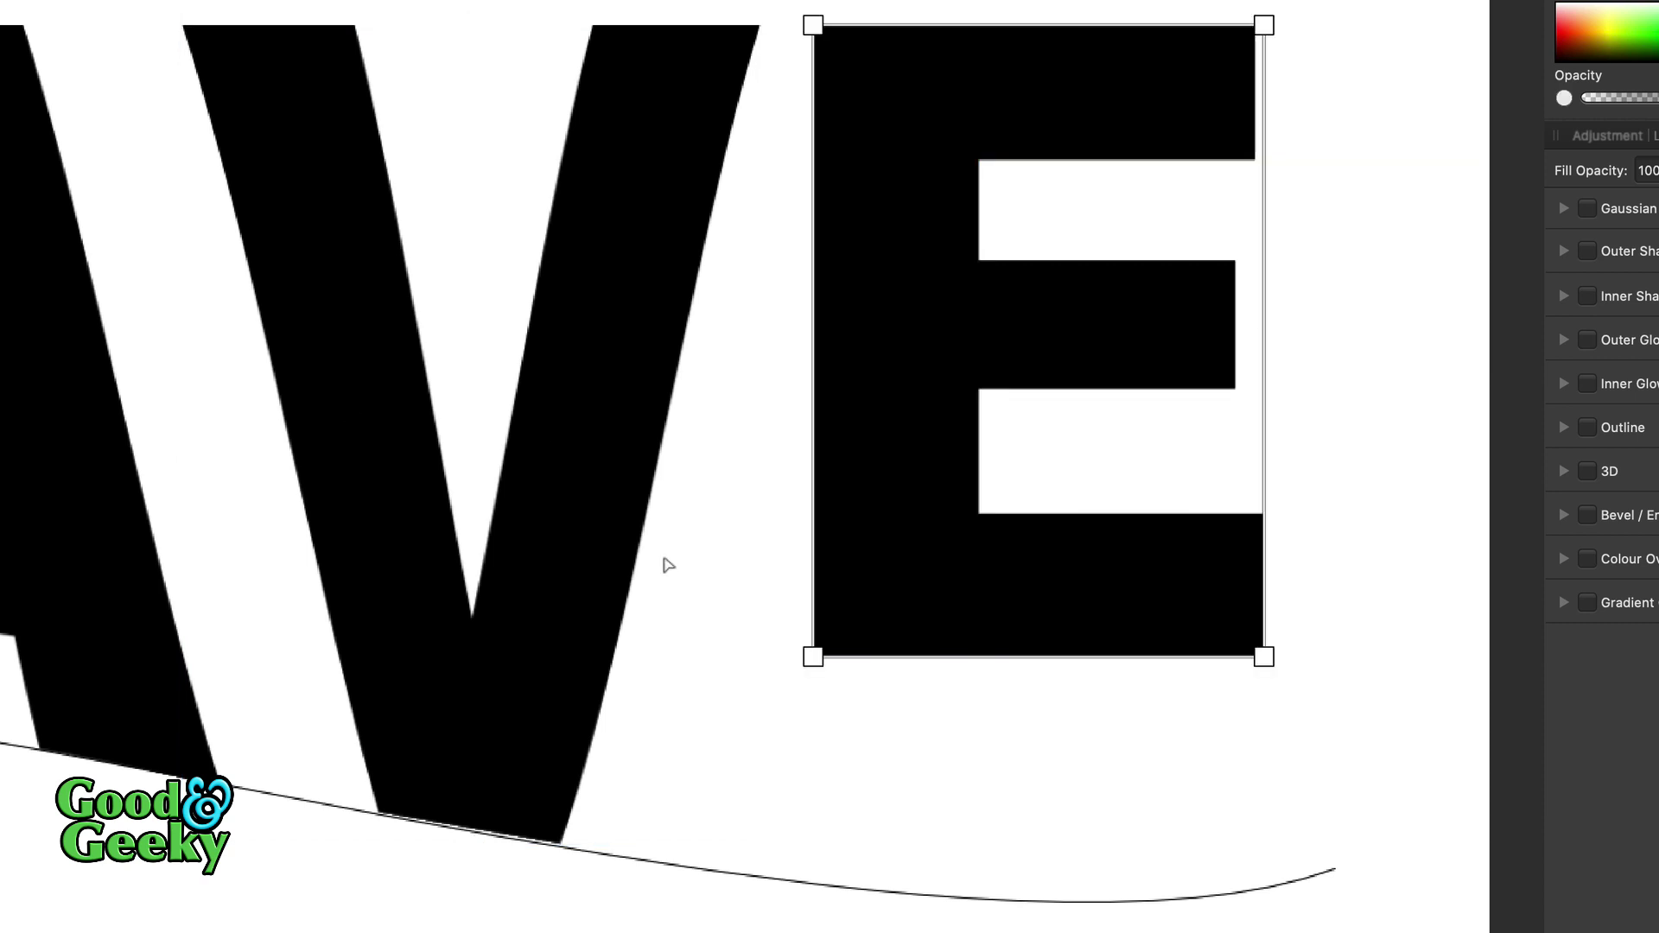
pyautogui.click(812, 658)
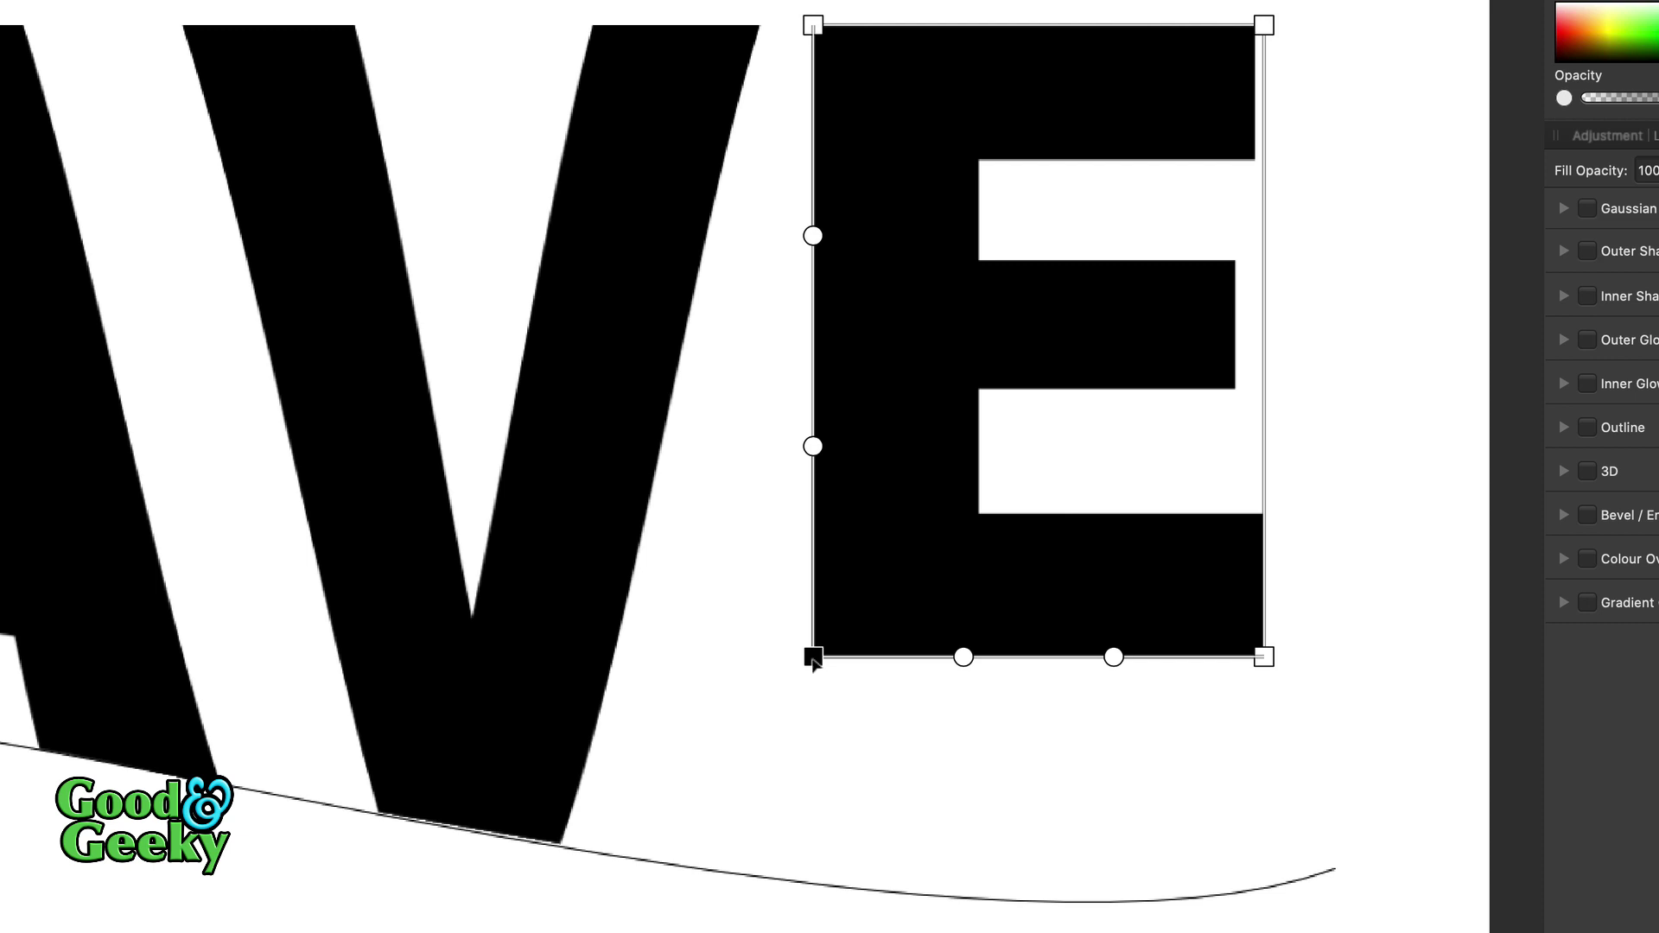
pyautogui.moveTo(812, 659); pyautogui.dragTo(813, 887)
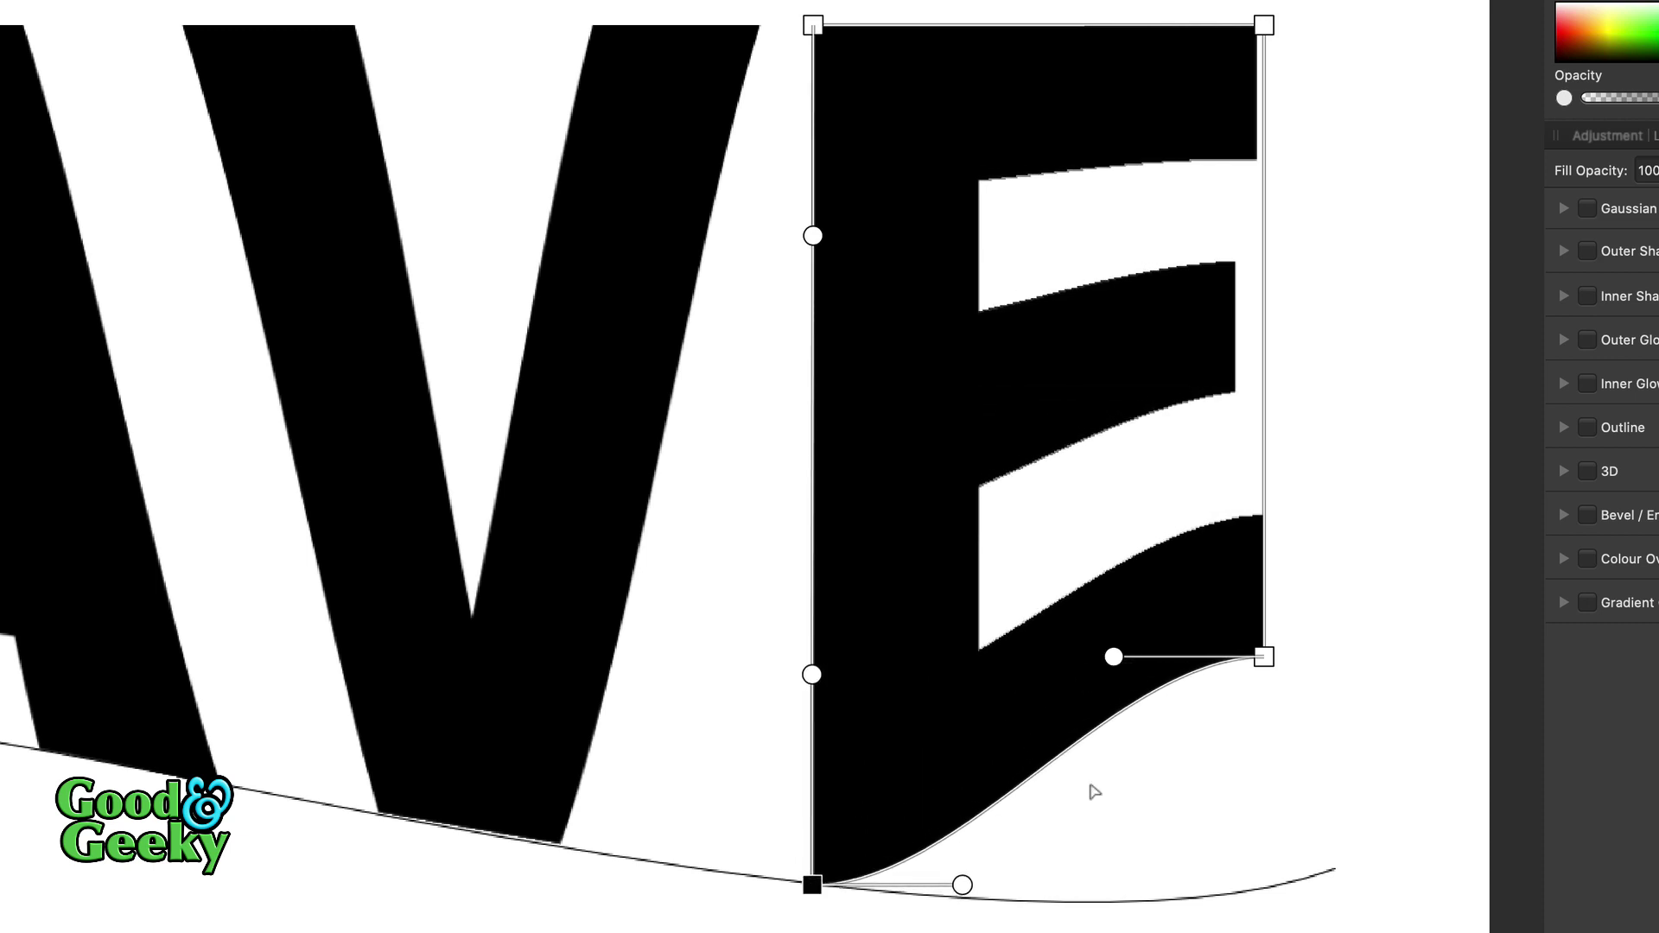
pyautogui.click(1265, 658)
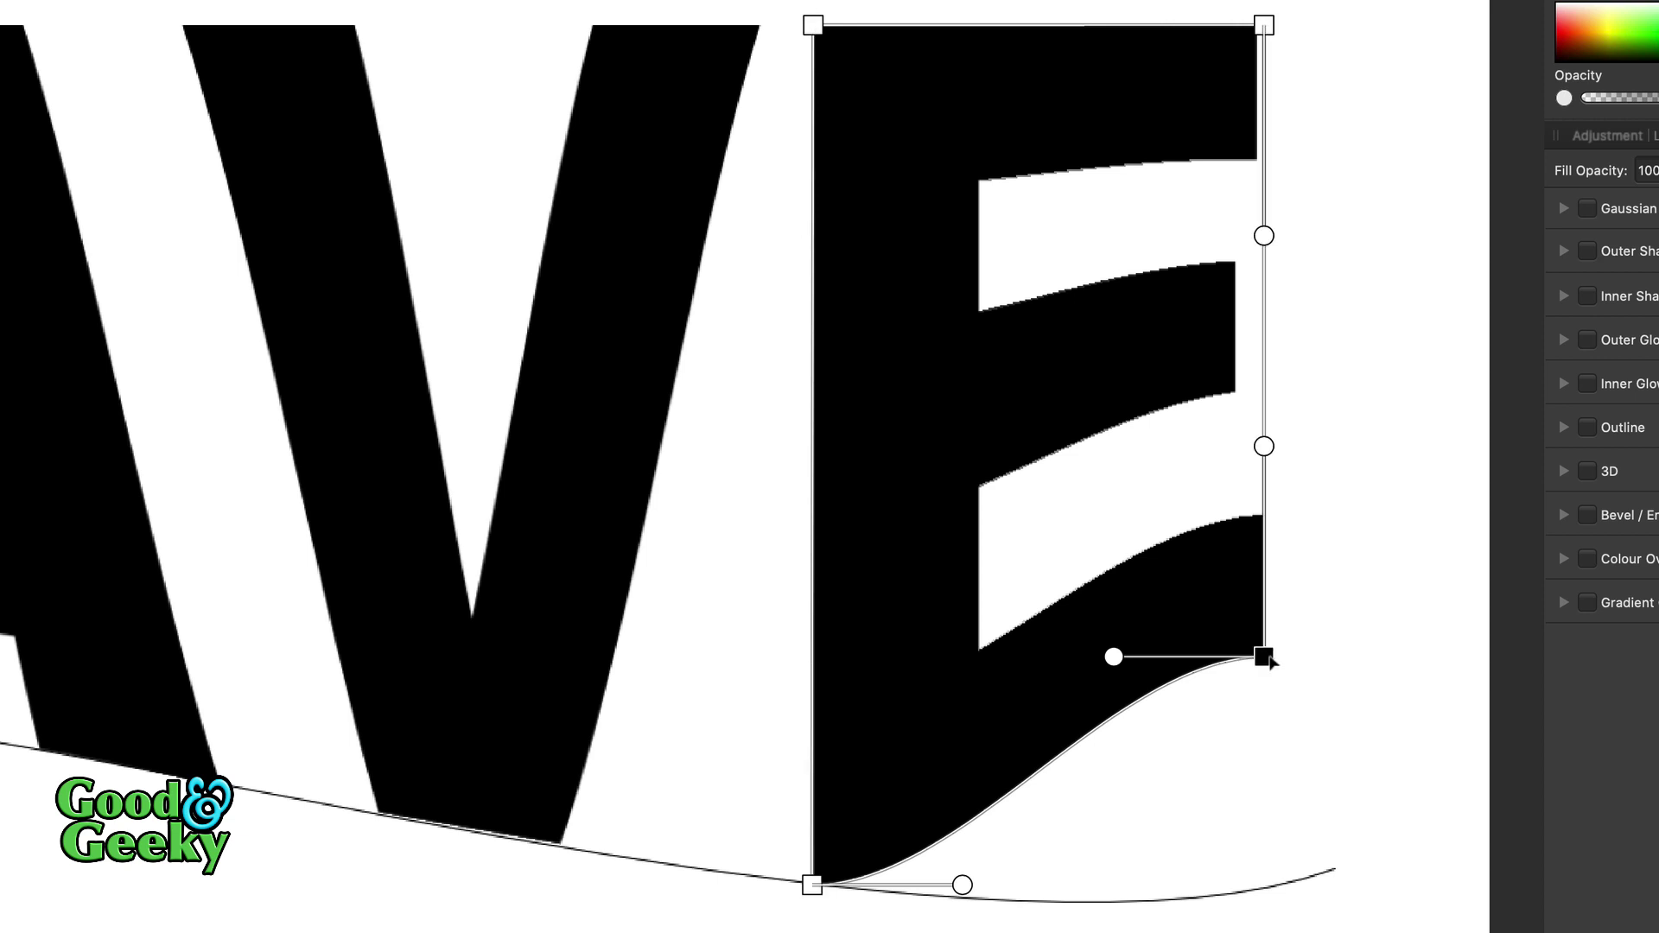
pyautogui.moveTo(1267, 659); pyautogui.dragTo(1263, 895)
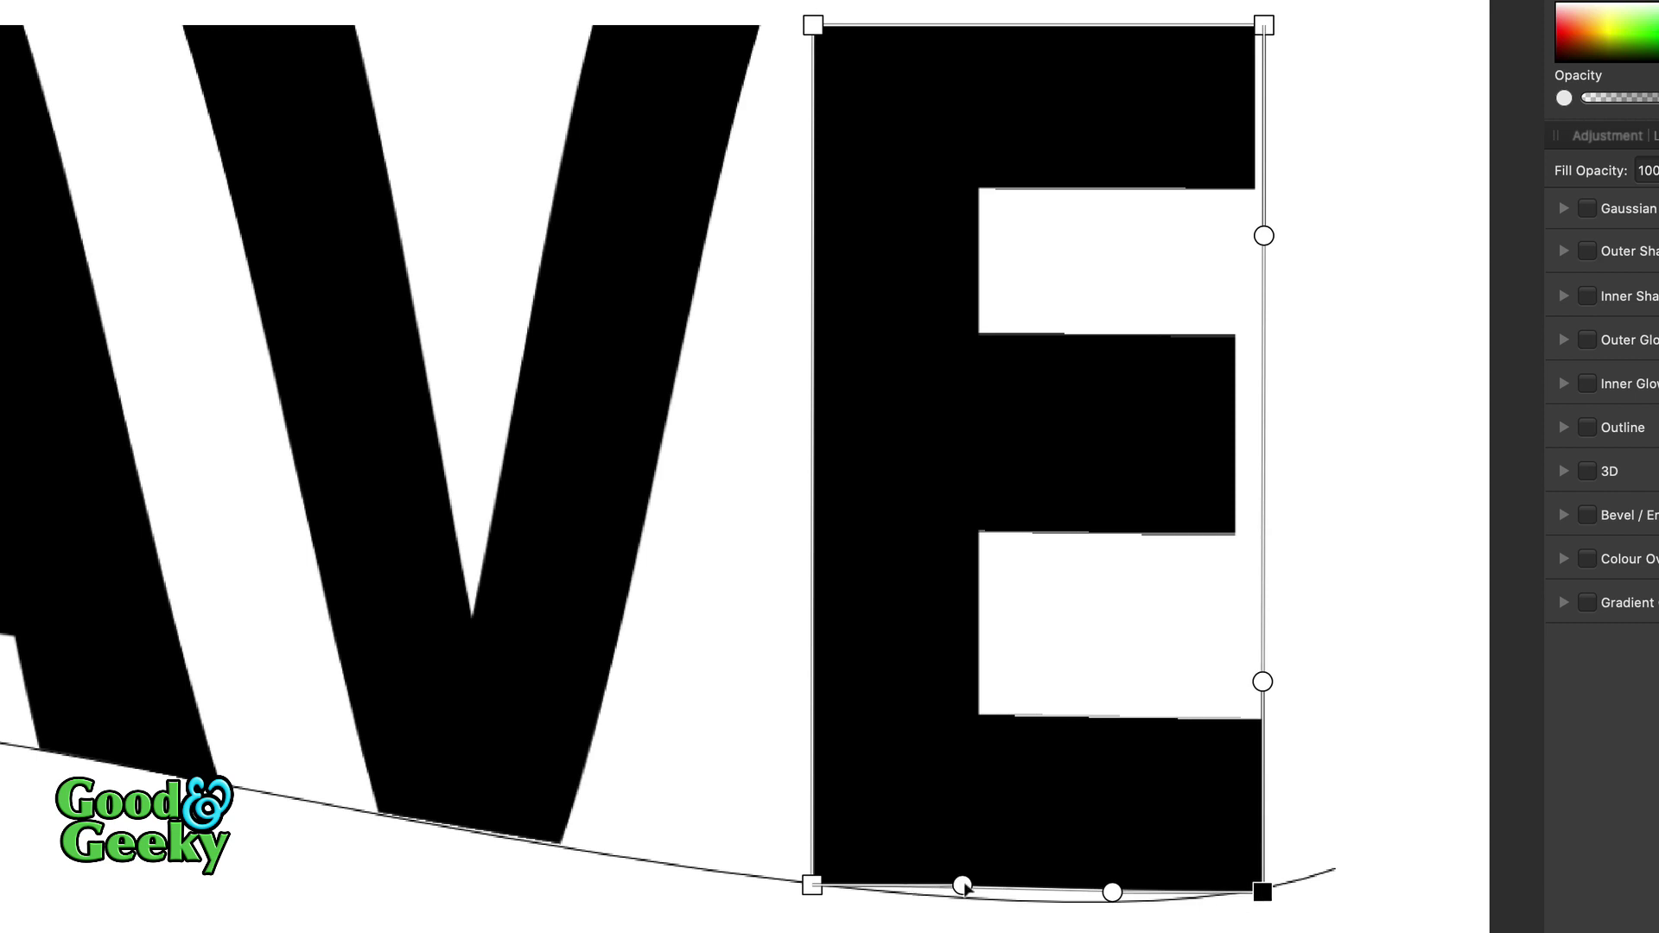
# Step: Bend the E's bottom edge downward between its corners to match the wave curve, and apply the warp
pyautogui.moveTo(964, 887); pyautogui.dragTo(964, 905)
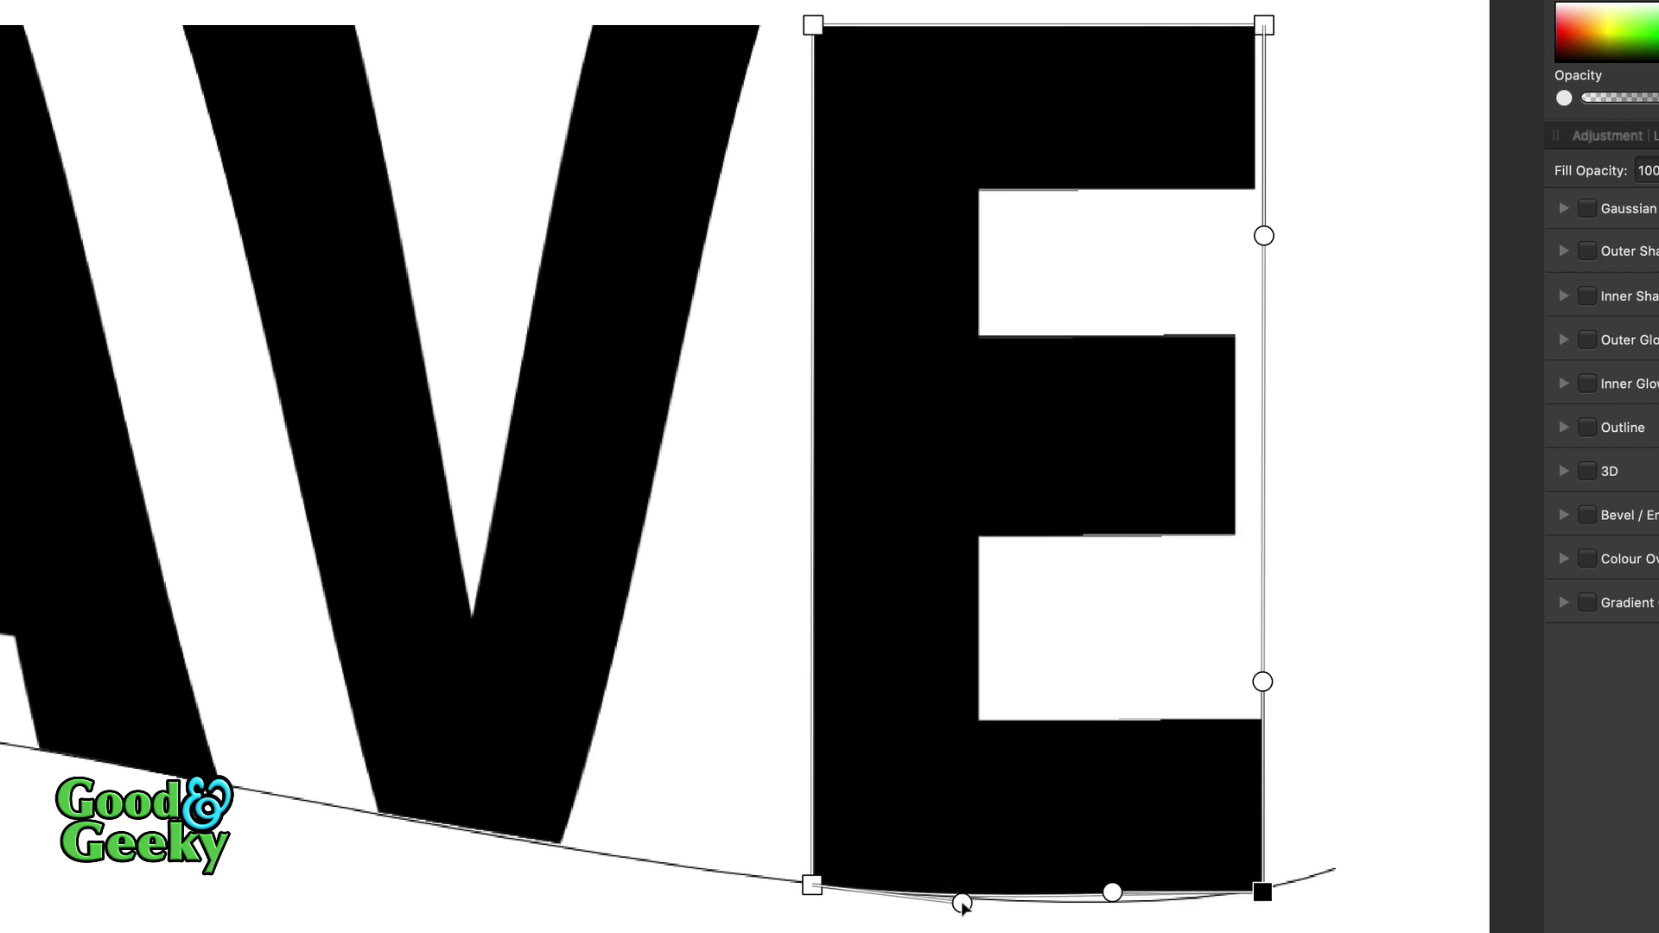
pyautogui.moveTo(1109, 902); pyautogui.dragTo(1111, 911)
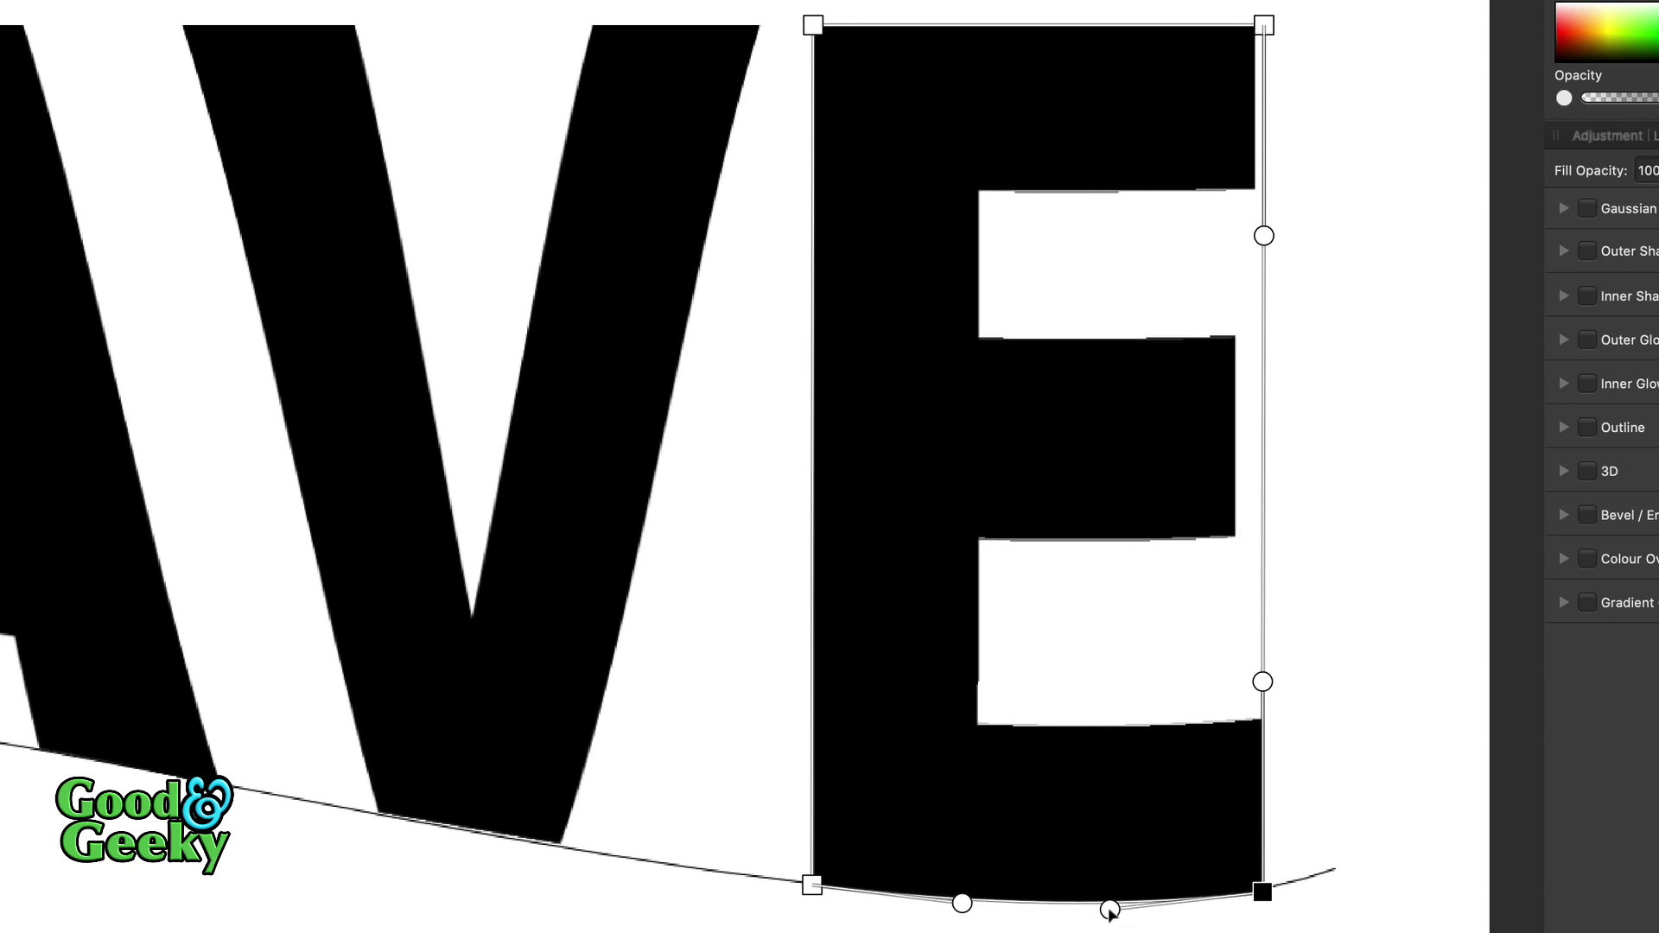
pyautogui.press('Return')
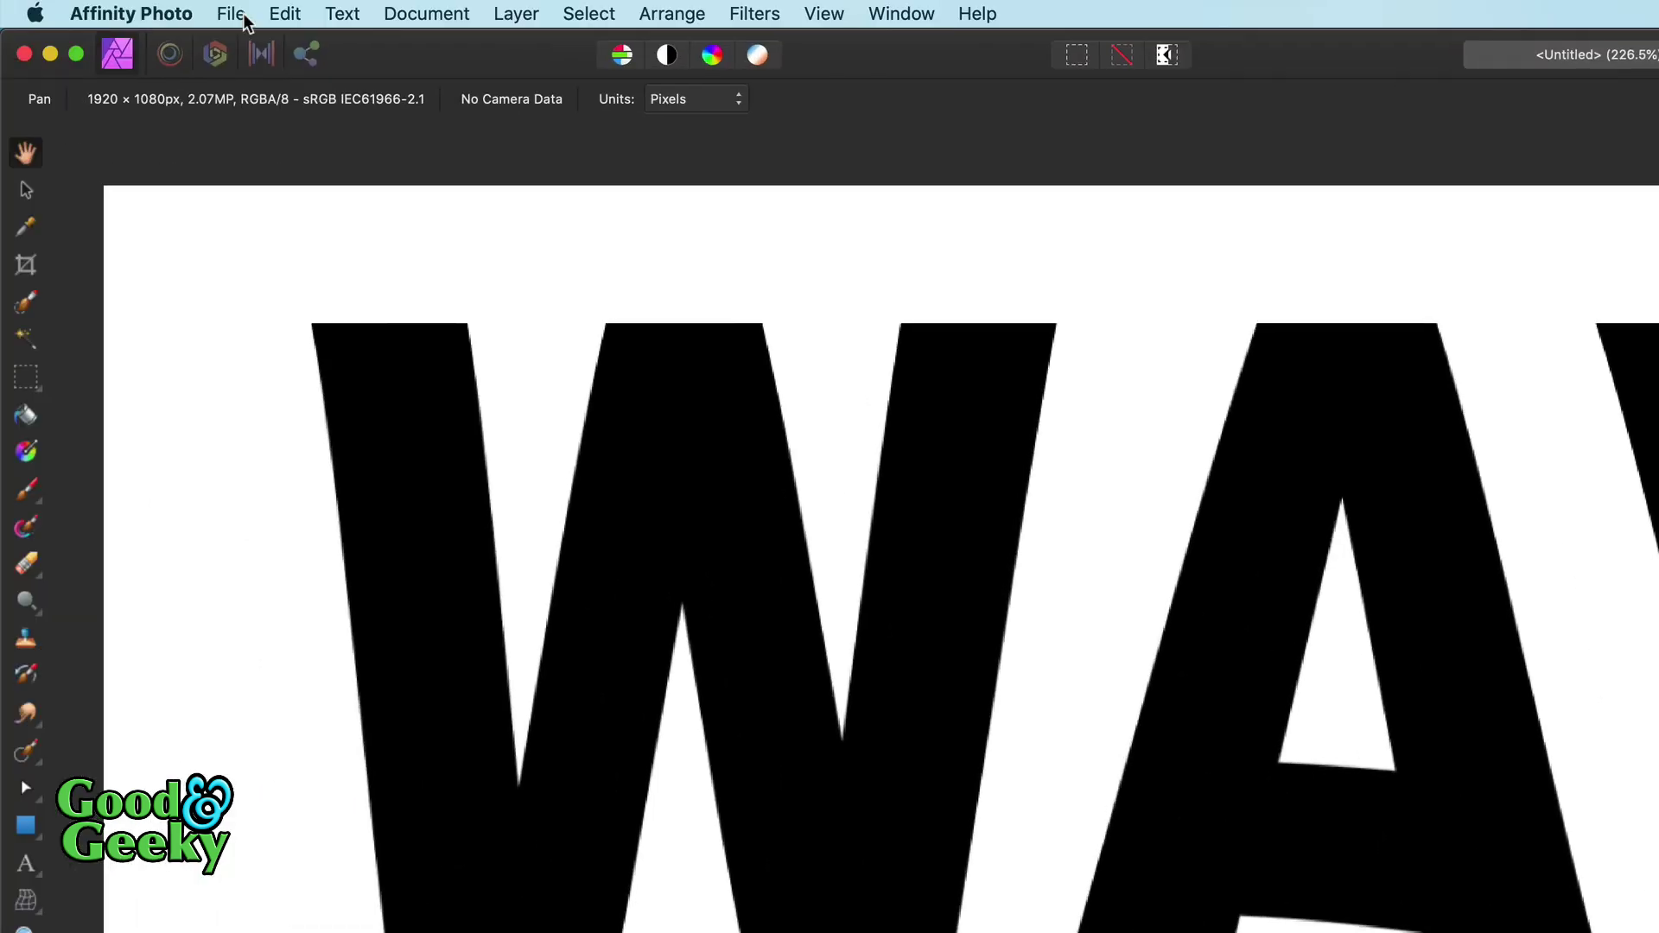
# Step: Send the document back to Affinity Designer with Edit in Designer and move the wave curve down to about Y 632 px
pyautogui.click(230, 14)
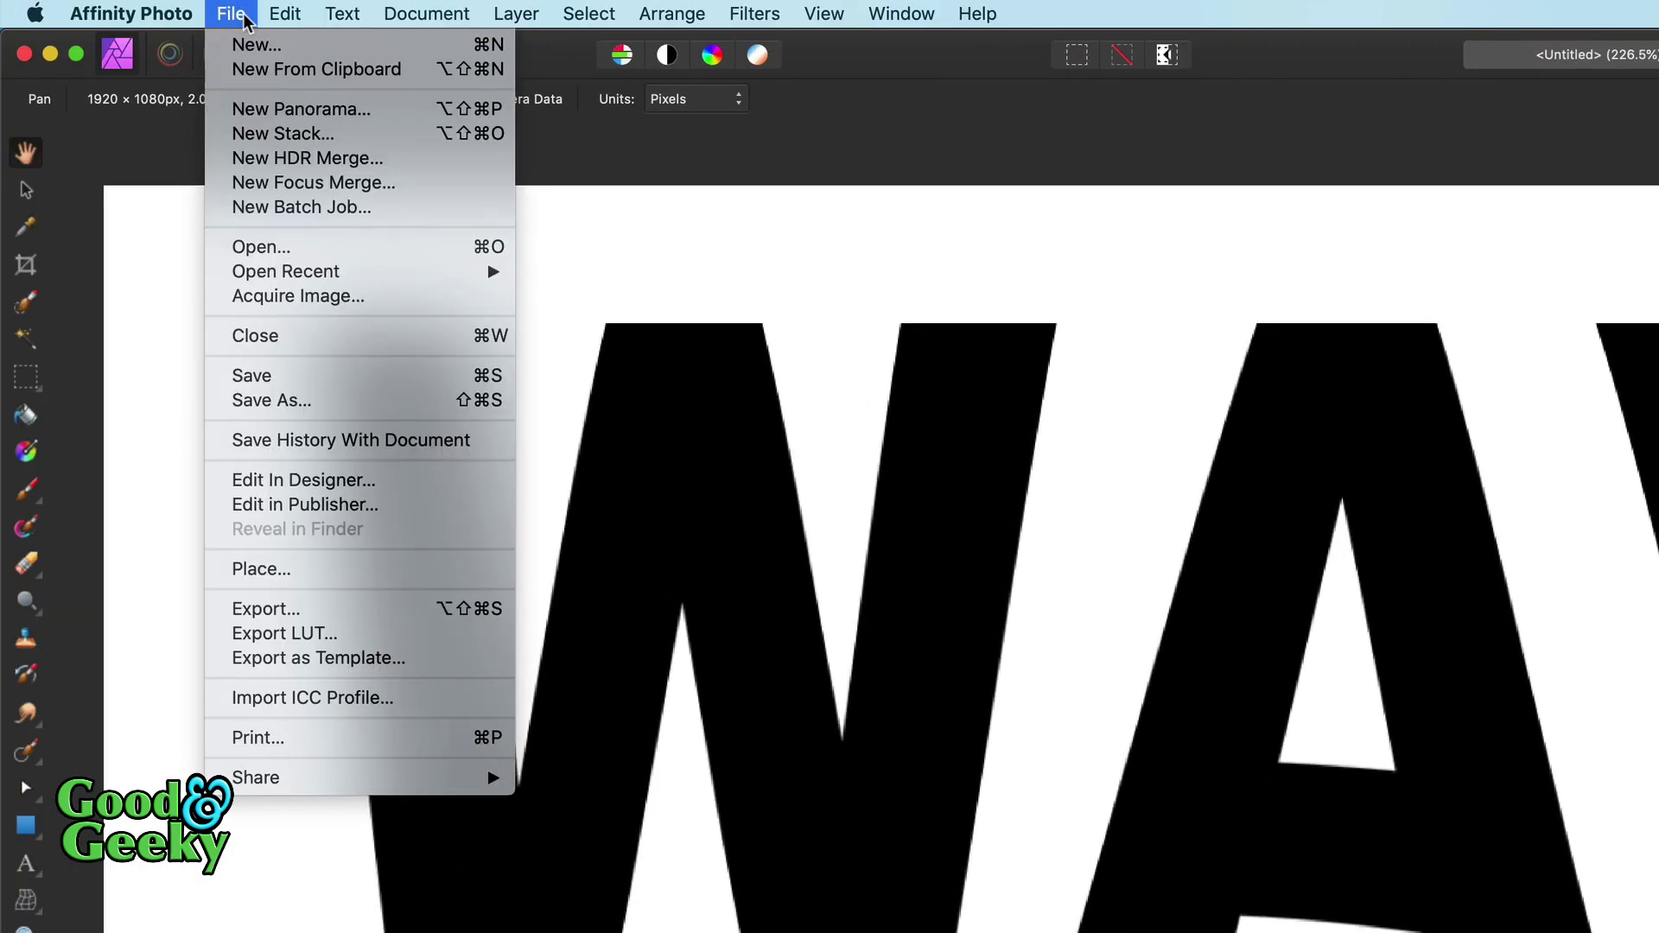
pyautogui.click(392, 486)
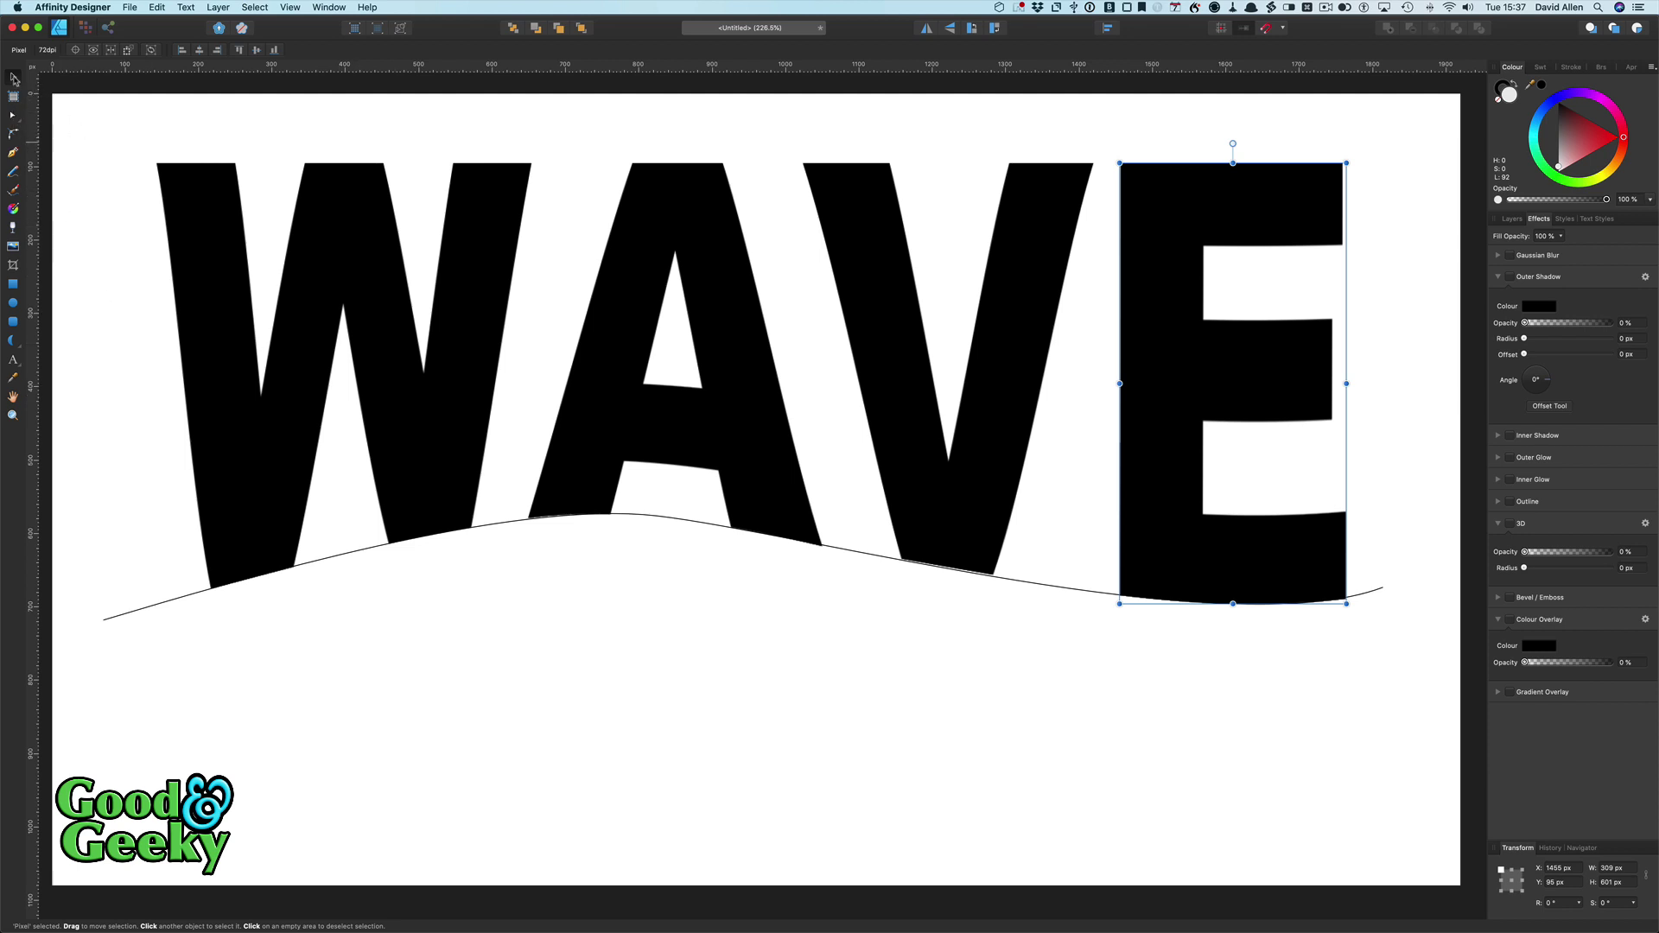
pyautogui.click(339, 559)
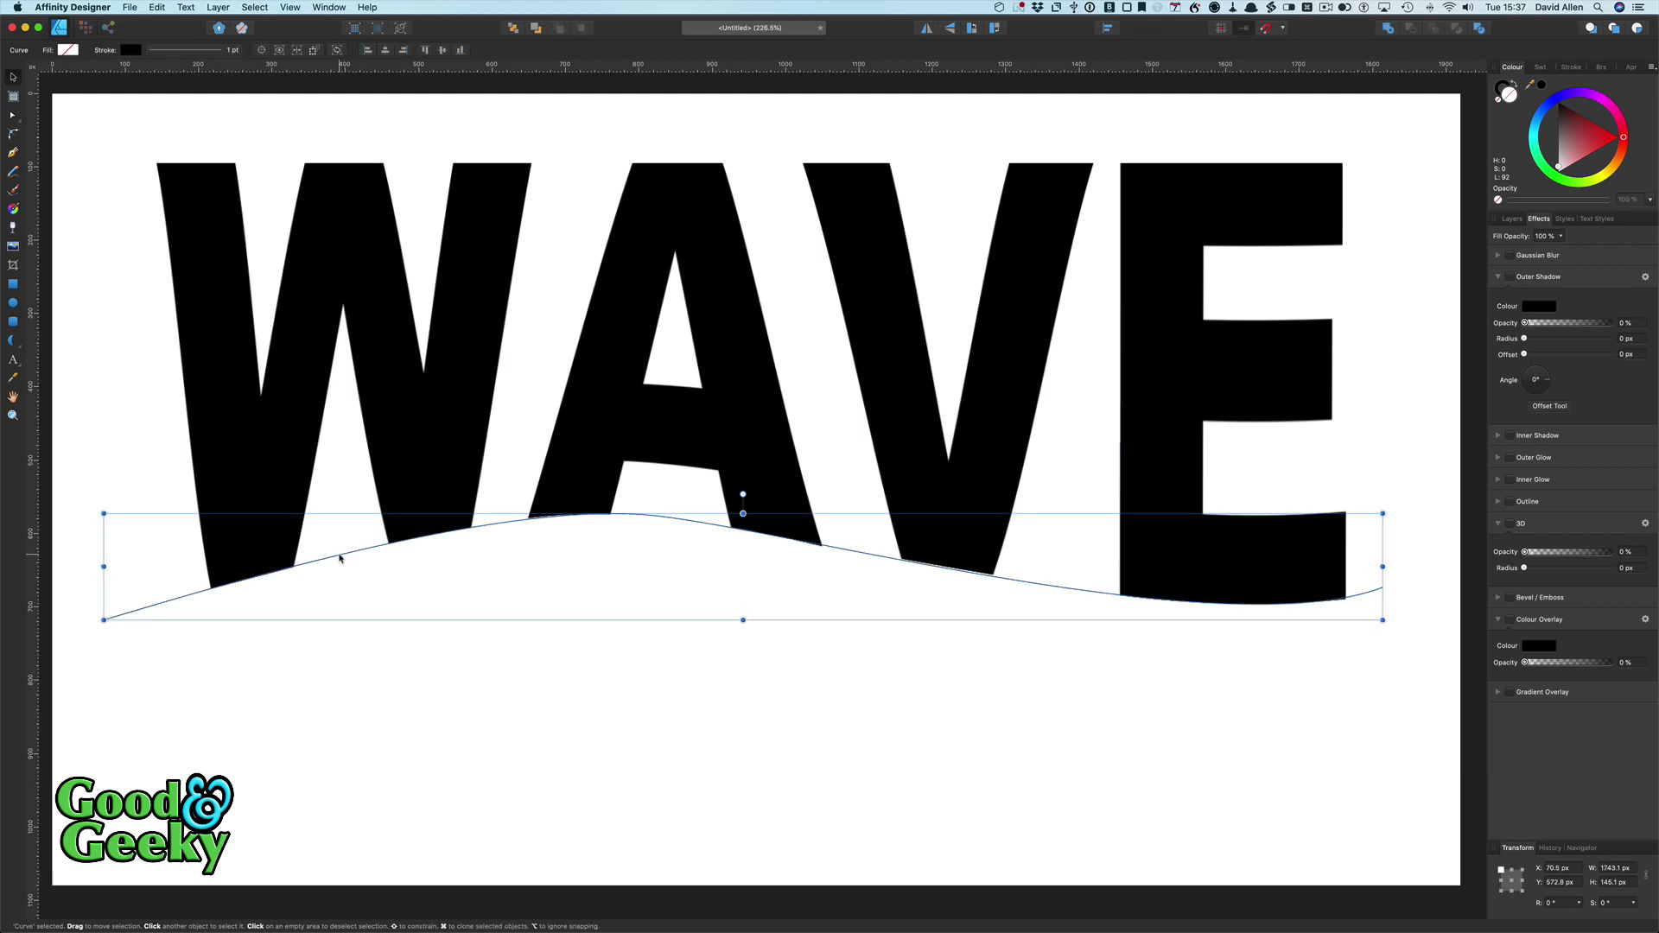
pyautogui.moveTo(340, 558); pyautogui.dragTo(340, 602)
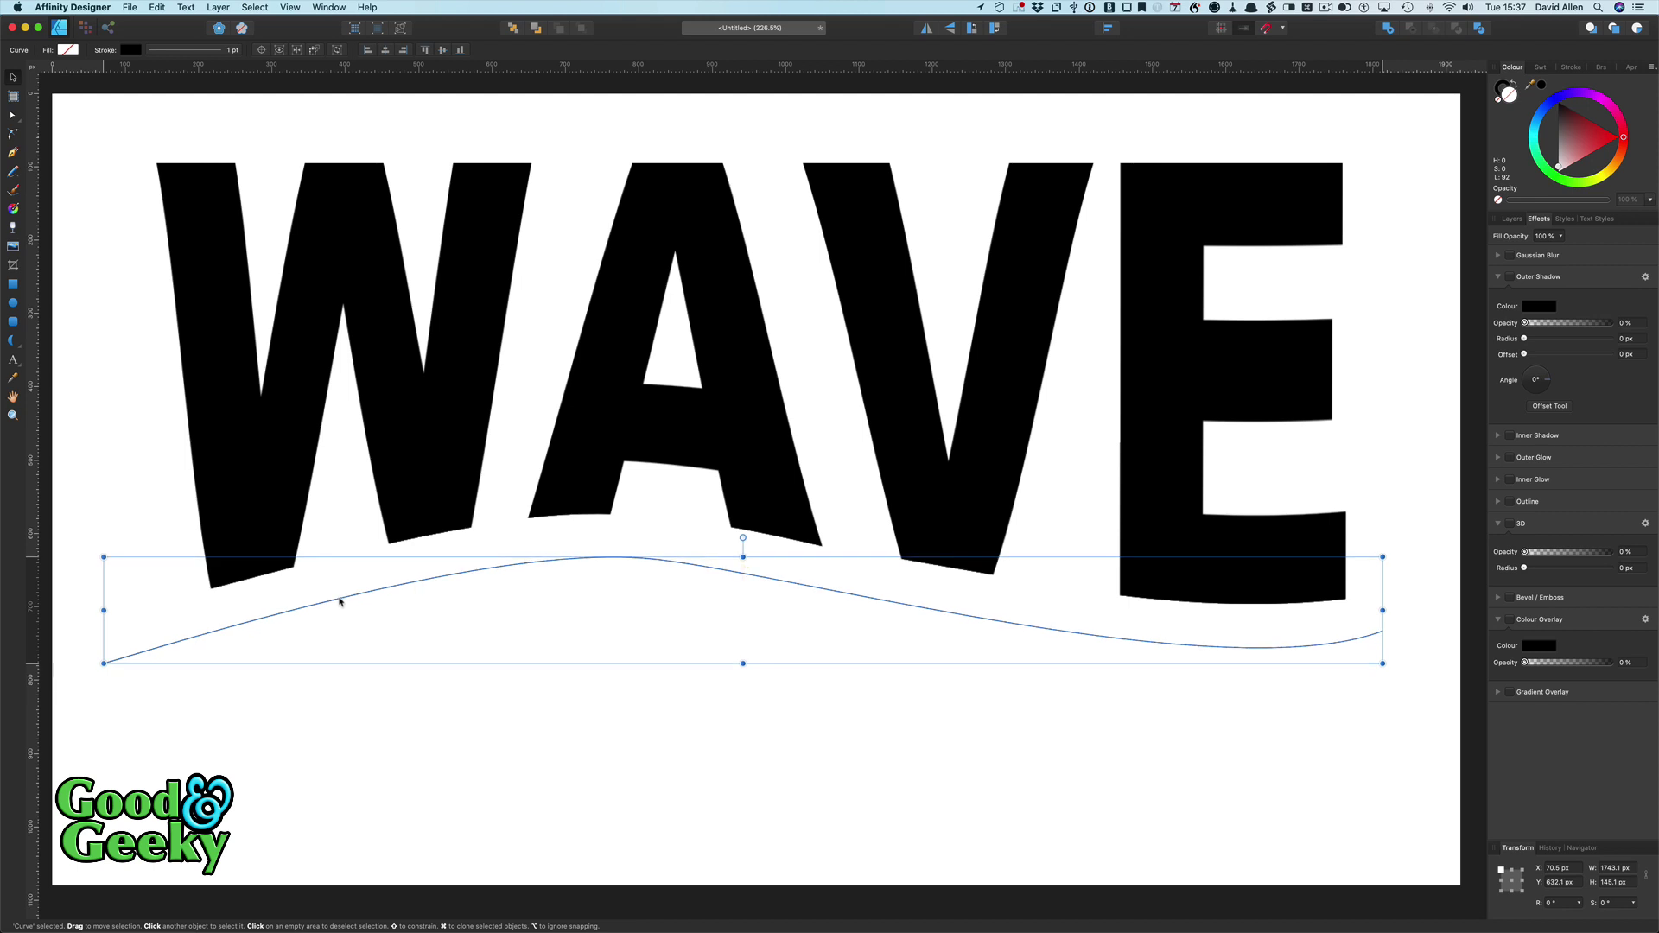
pyautogui.scroll(-1, 320, 597)
pyautogui.click(308, 595)
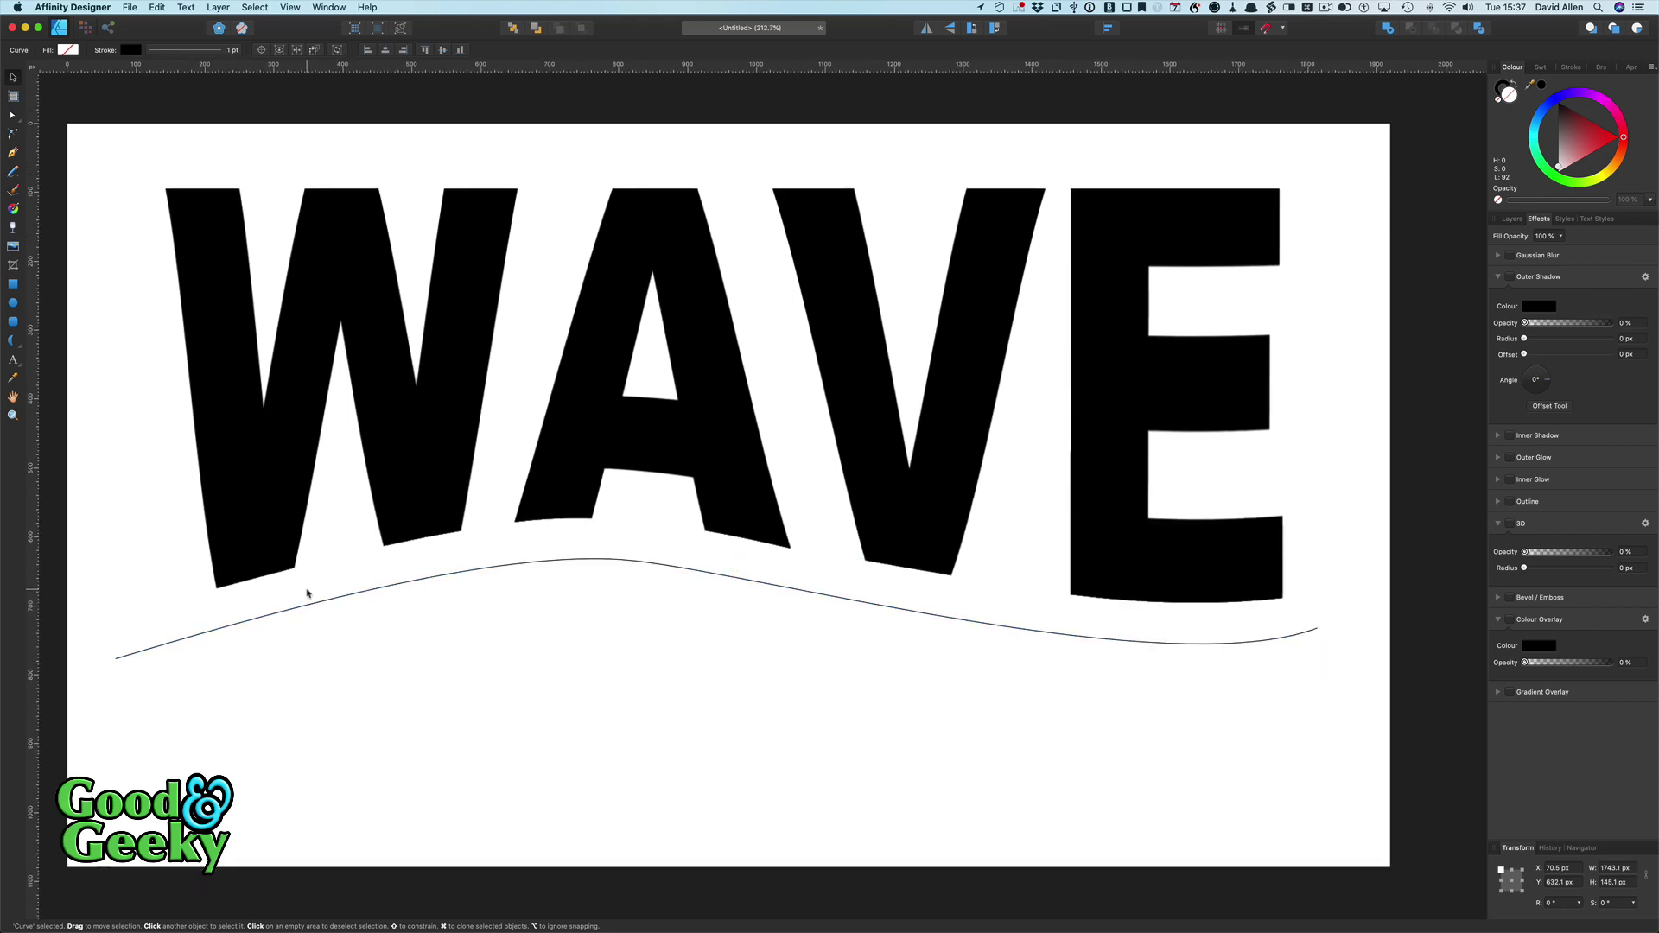
# Step: Add the word TEXT in Arial Black below the wave curve and enlarge it to about 1639 px wide
pyautogui.click(14, 361)
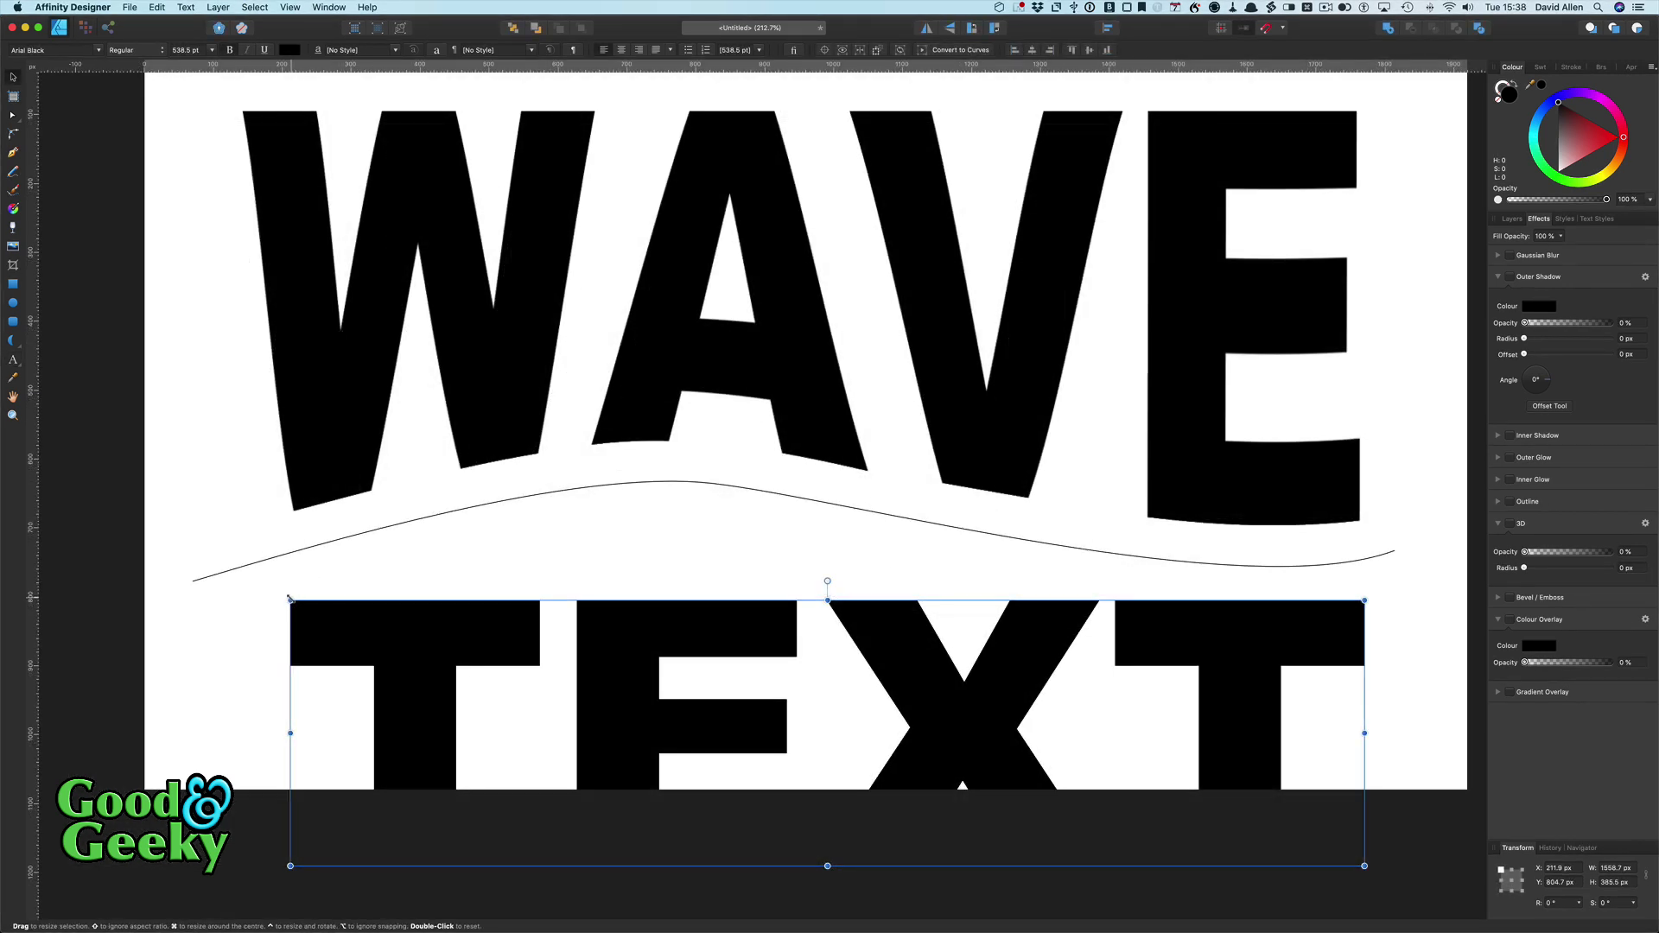
pyautogui.moveTo(280, 595); pyautogui.dragTo(238, 579)
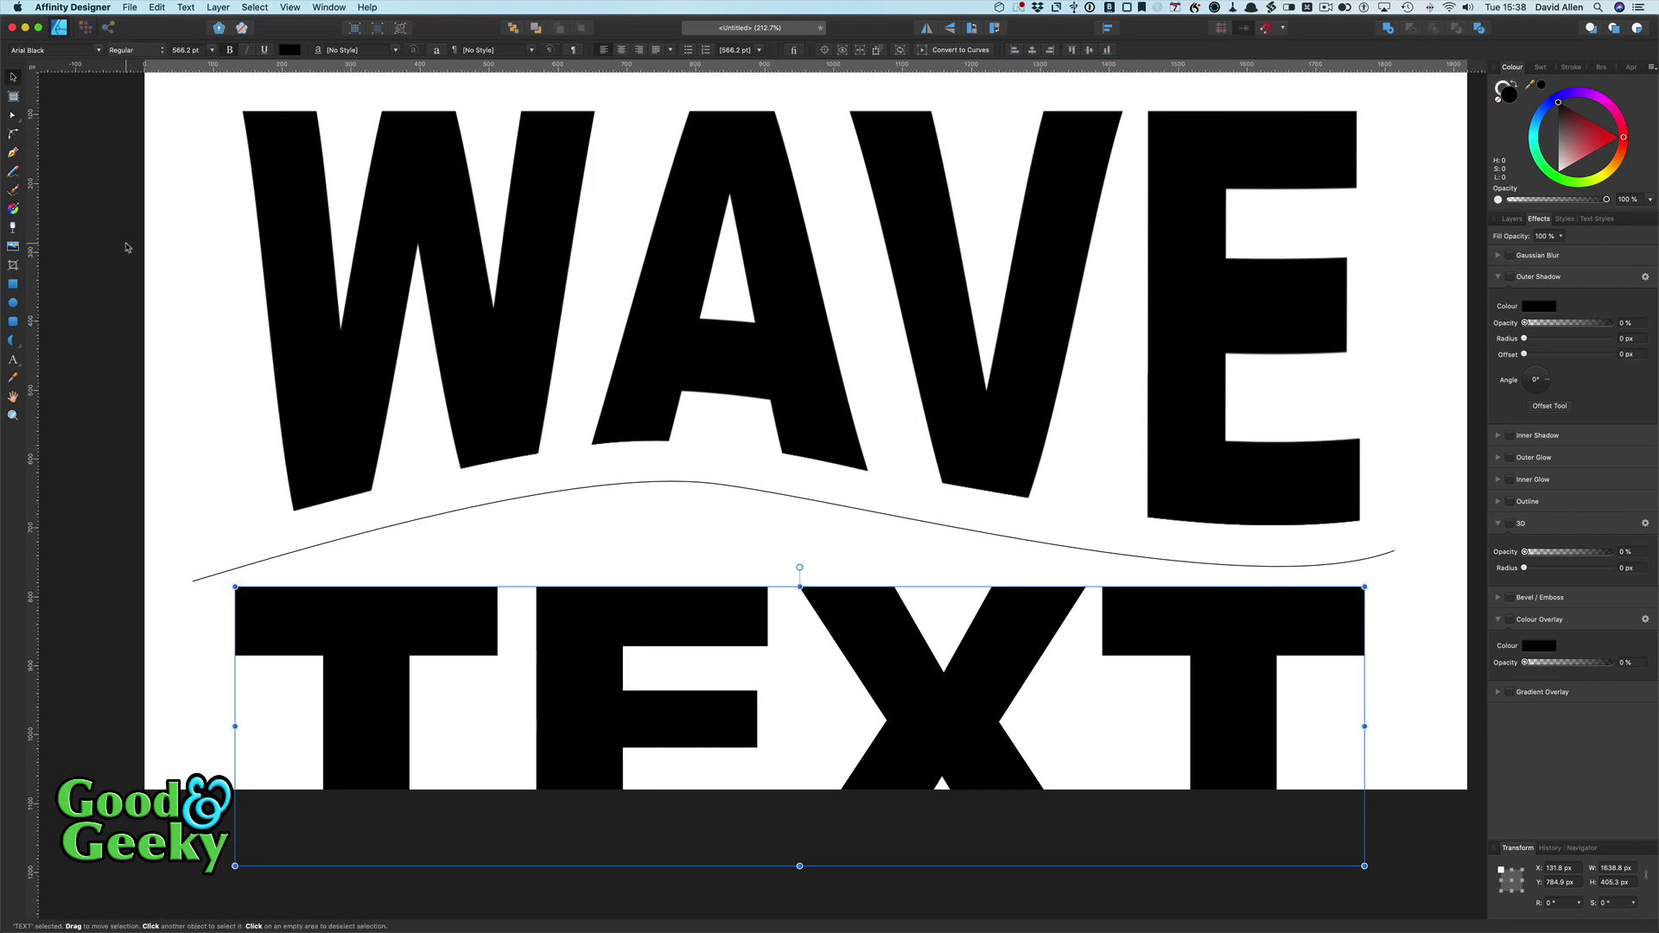
# Step: Scale all the lettering and the wave curve together to about 1444 px wide so they fit the page, and clear the selection
pyautogui.press('super+a')
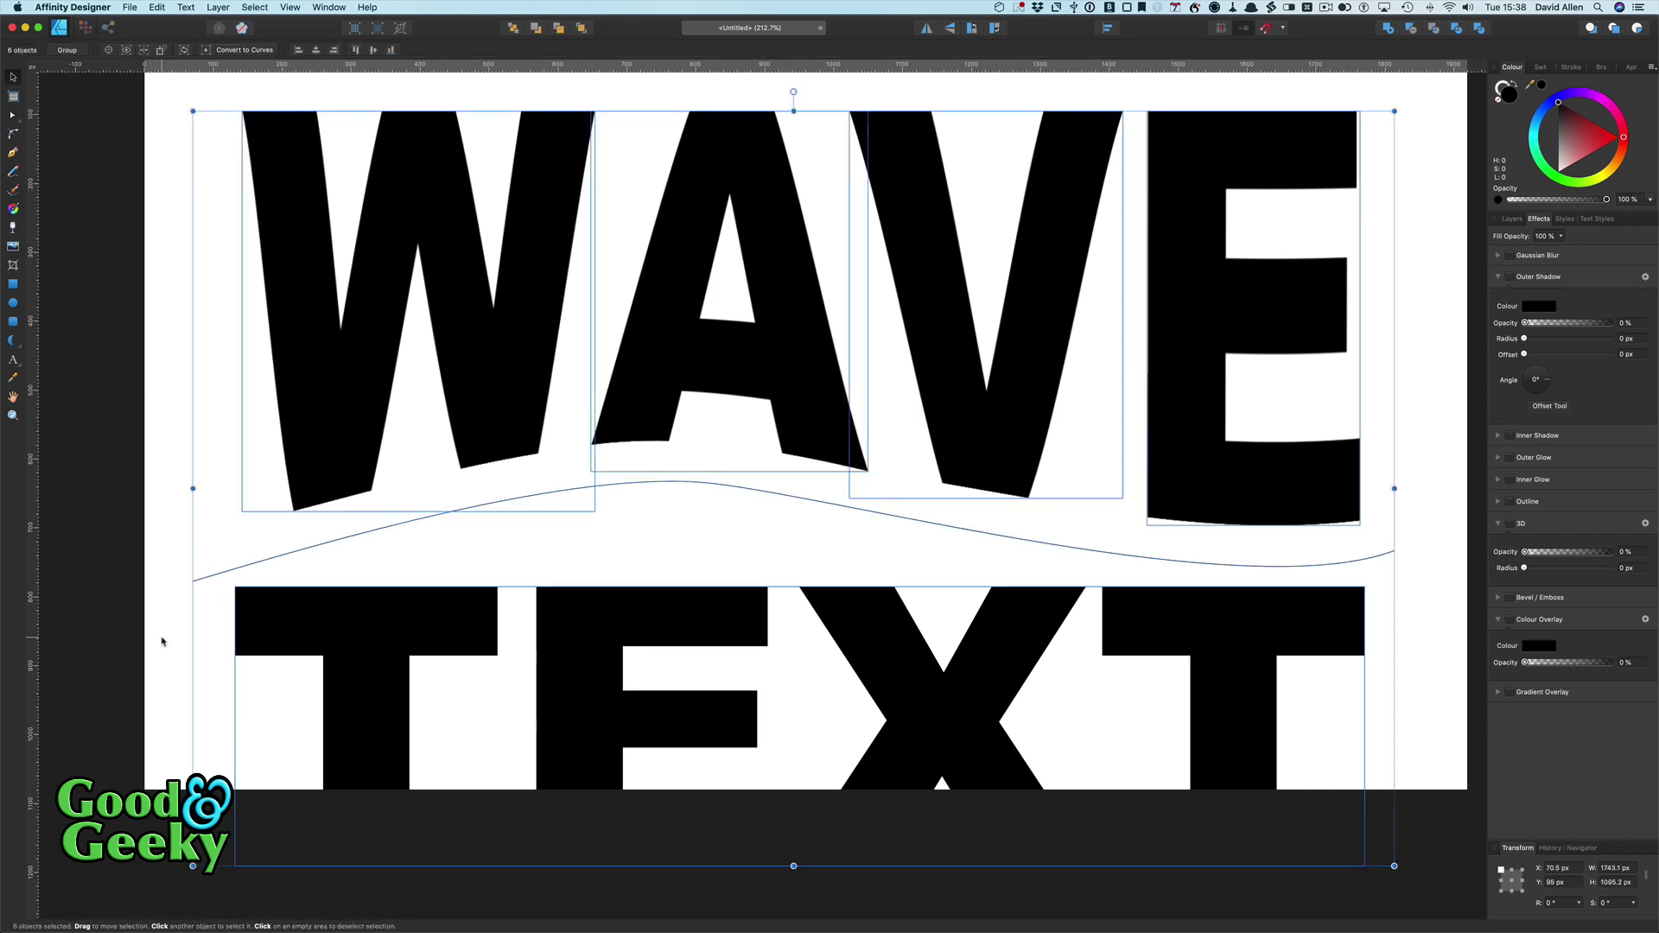
pyautogui.moveTo(192, 869); pyautogui.dragTo(374, 730)
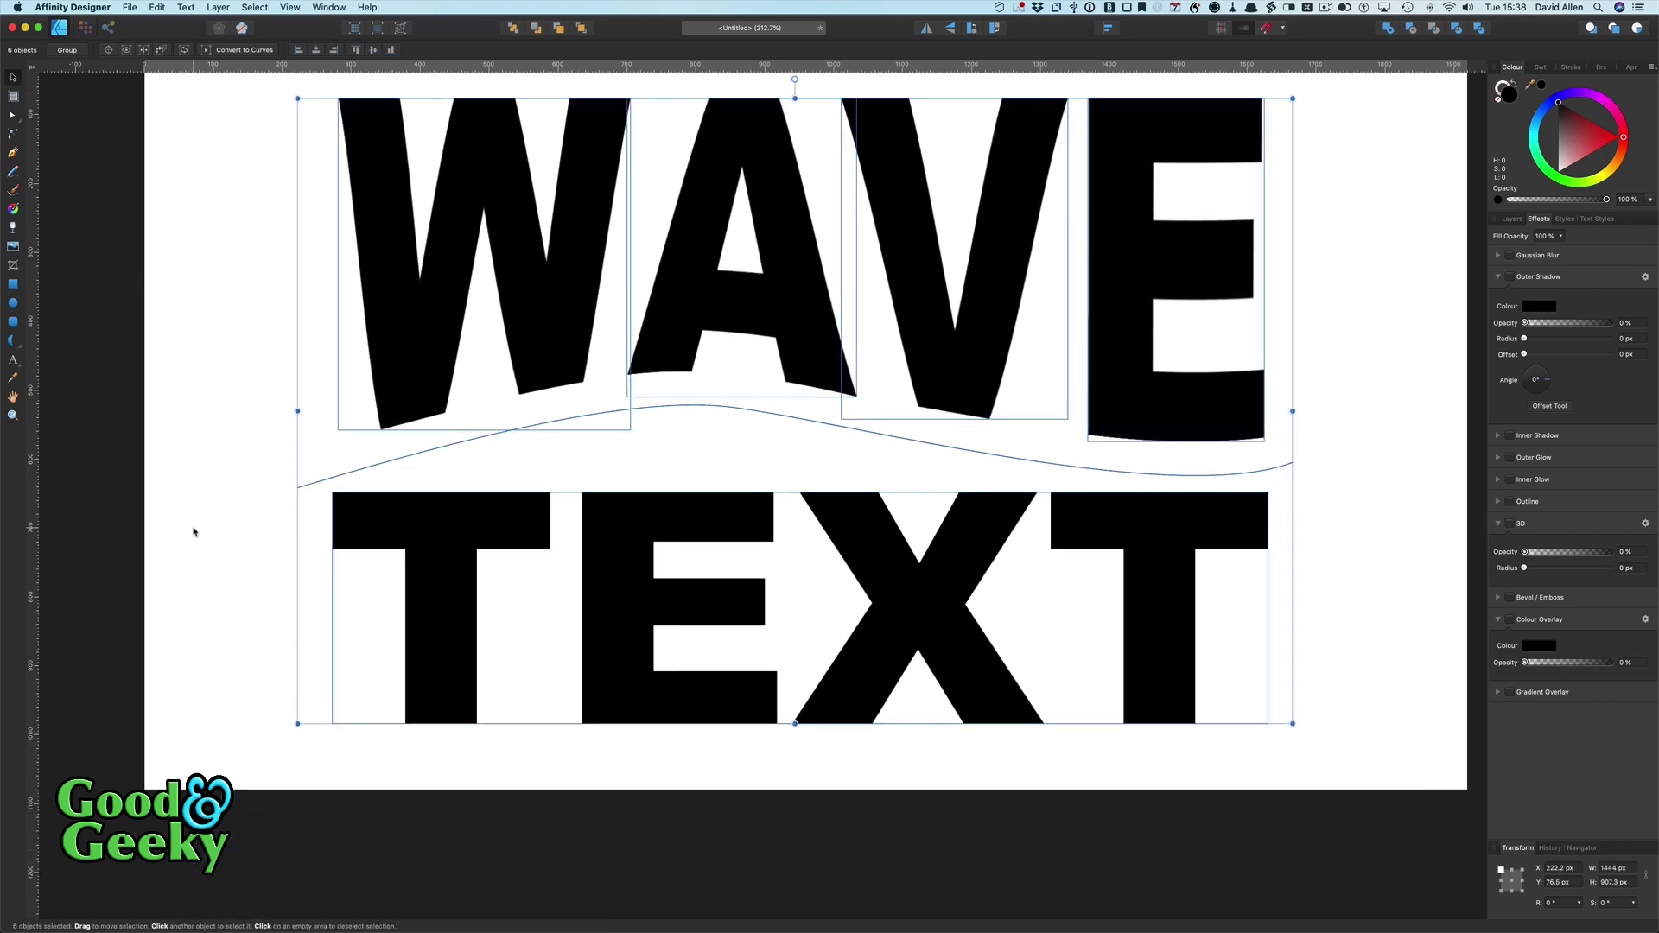
pyautogui.click(193, 532)
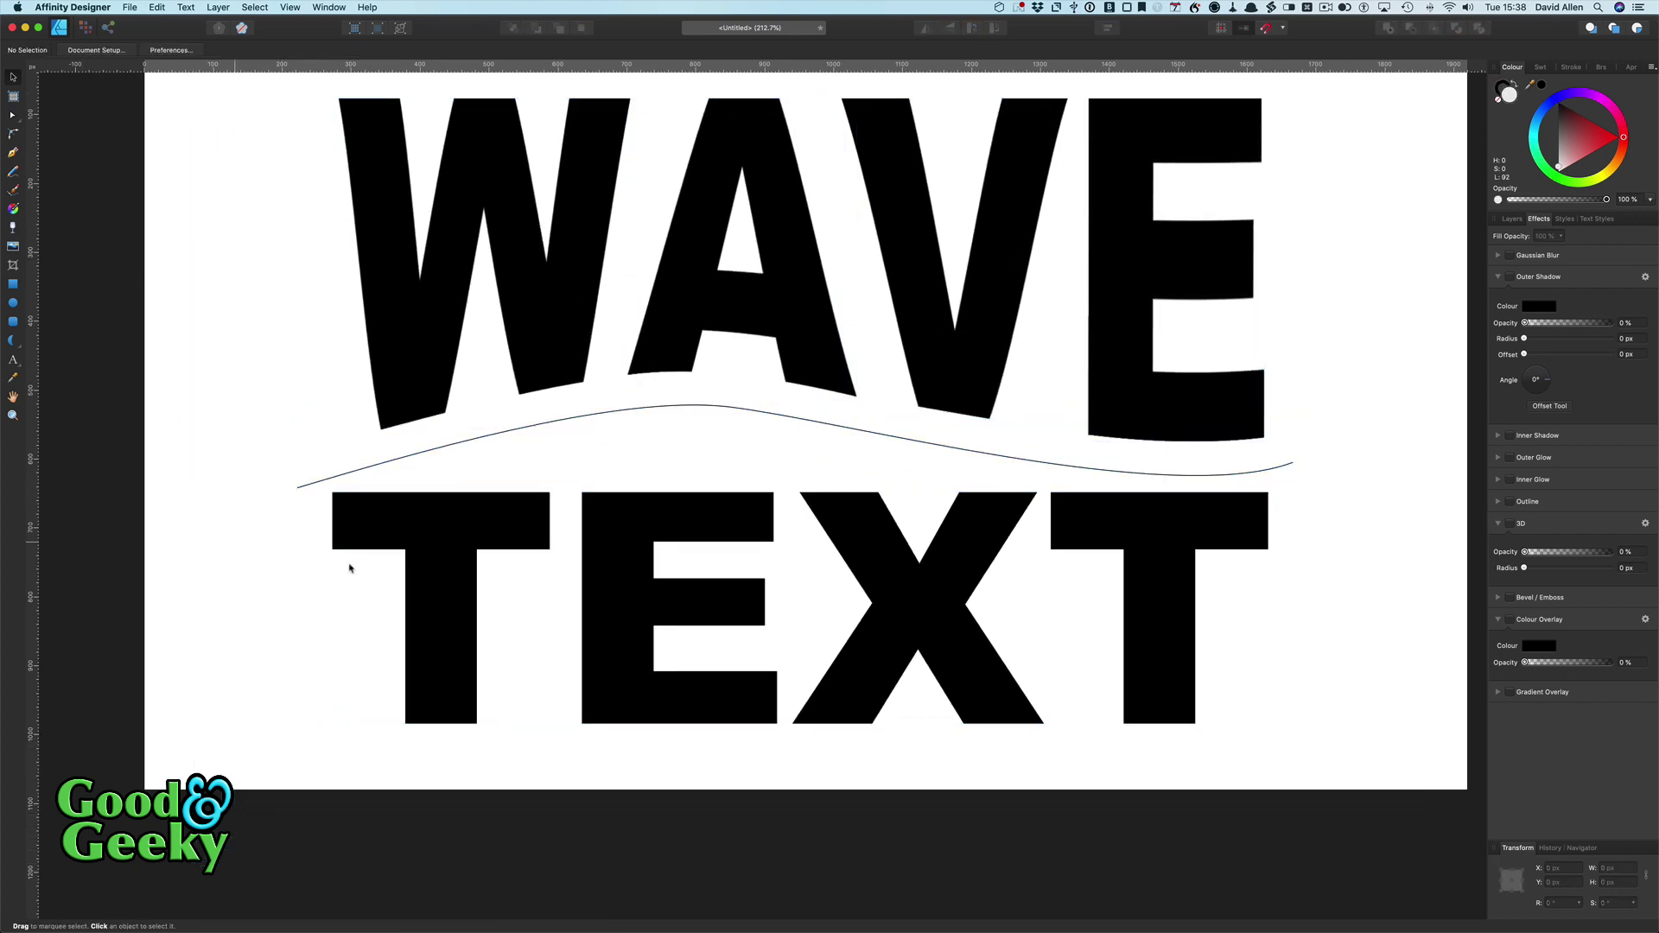
# Step: Convert the word TEXT to curves and ungroup it into four separate letter shapes
pyautogui.click(455, 528)
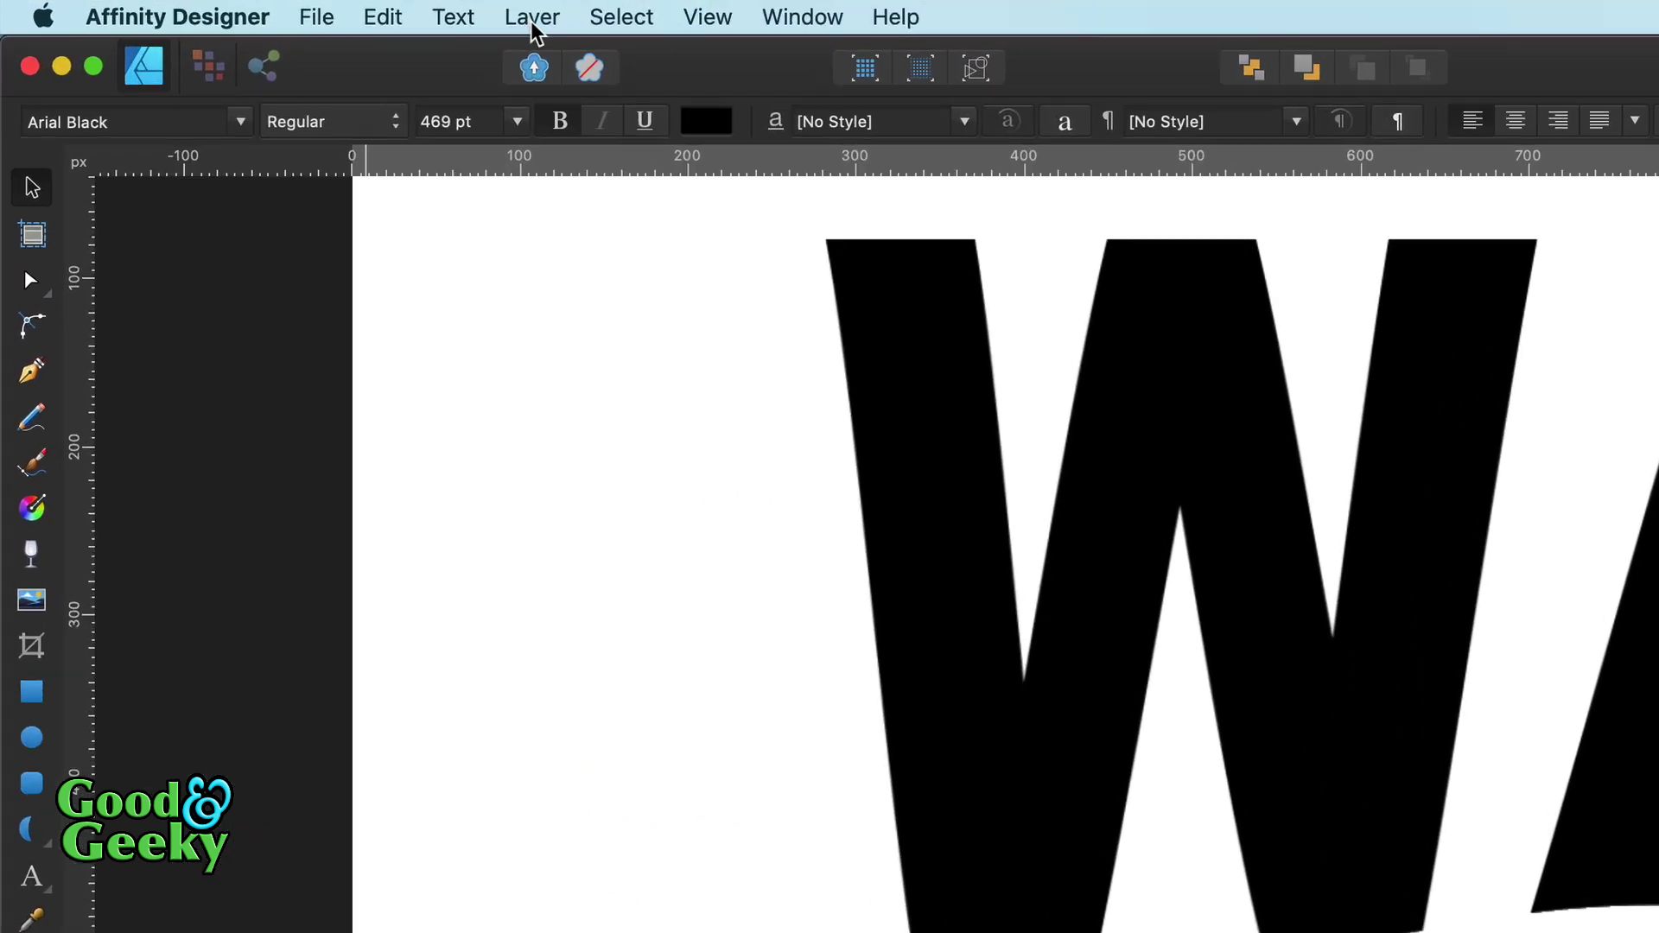
pyautogui.click(218, 7)
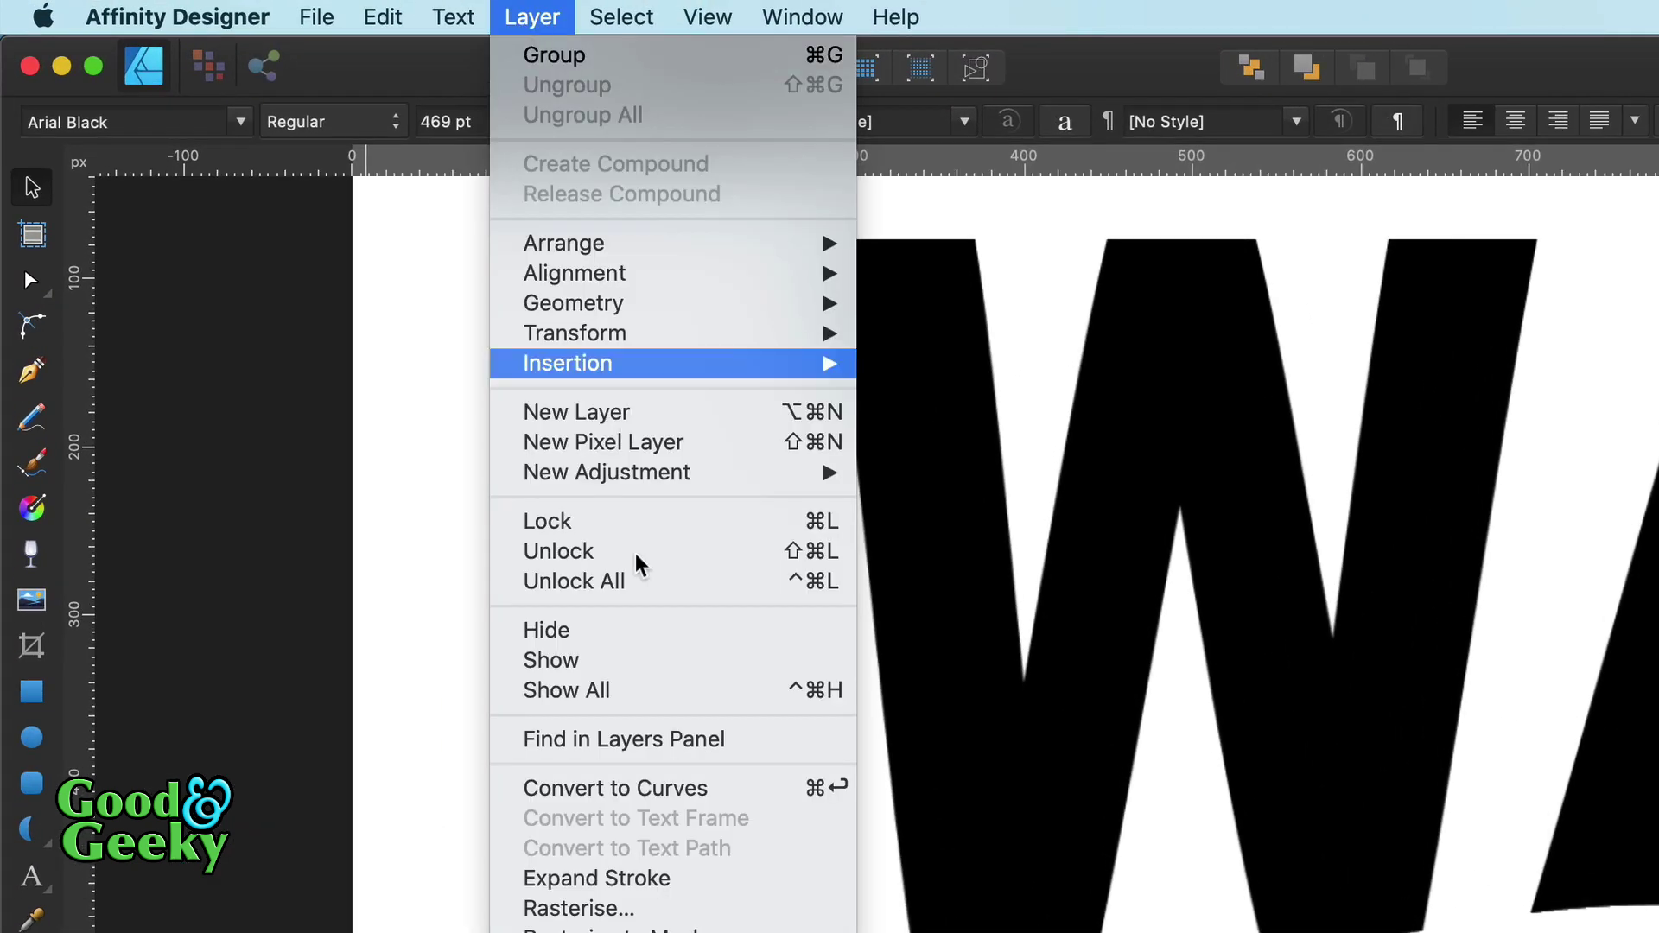
pyautogui.click(667, 788)
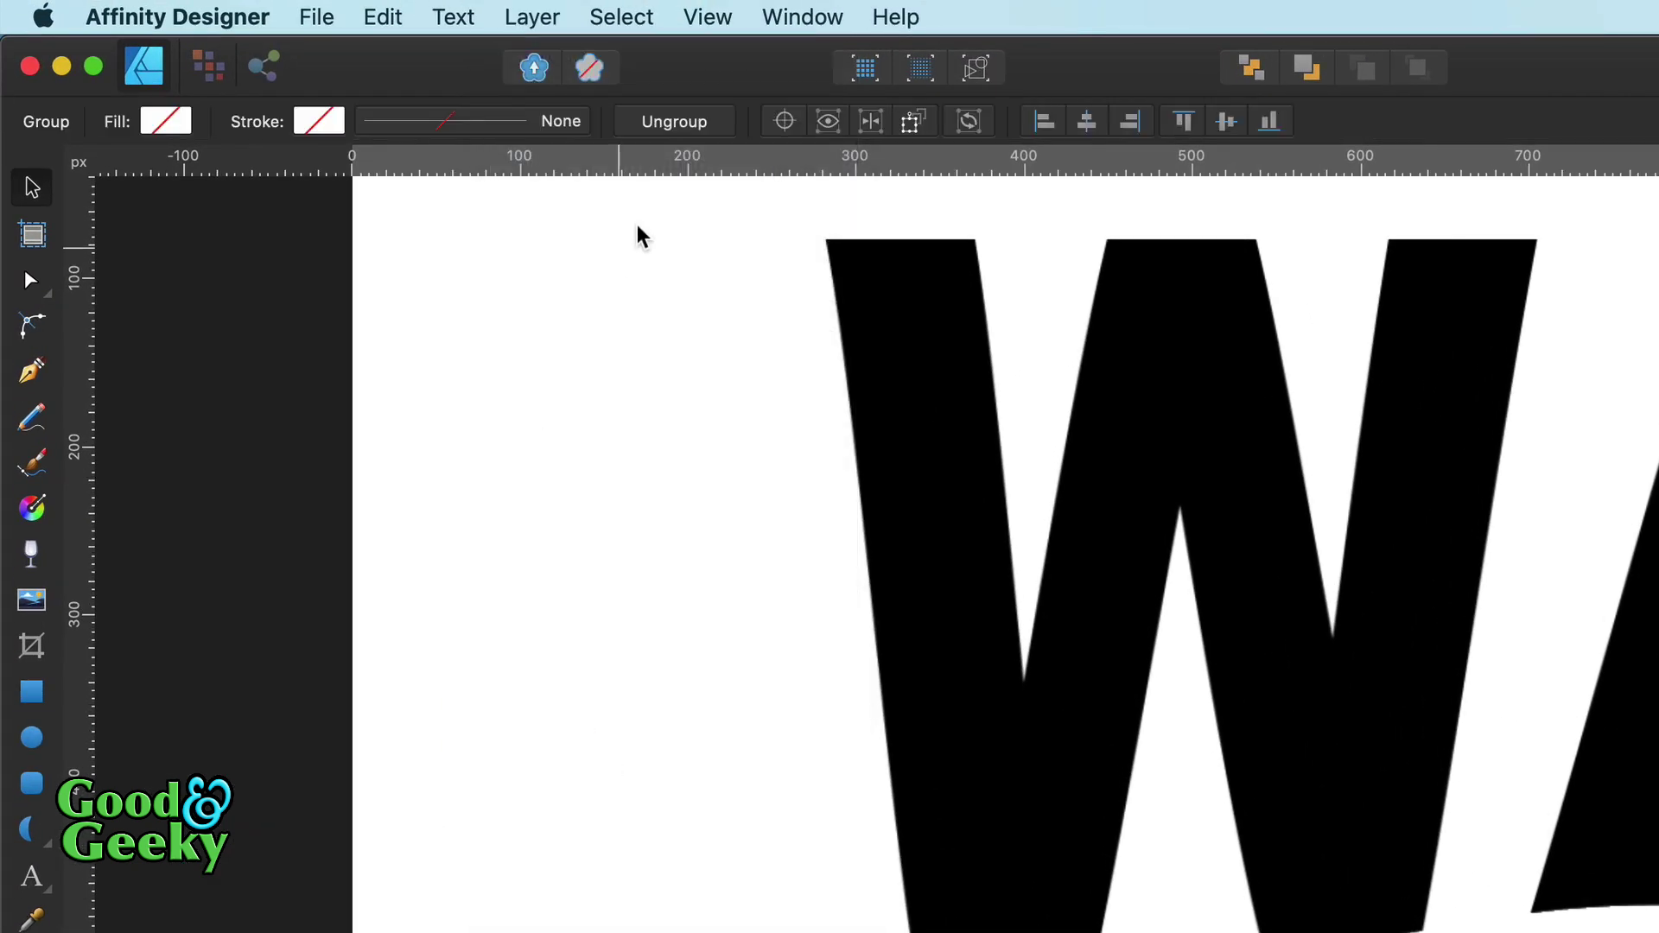
pyautogui.click(679, 124)
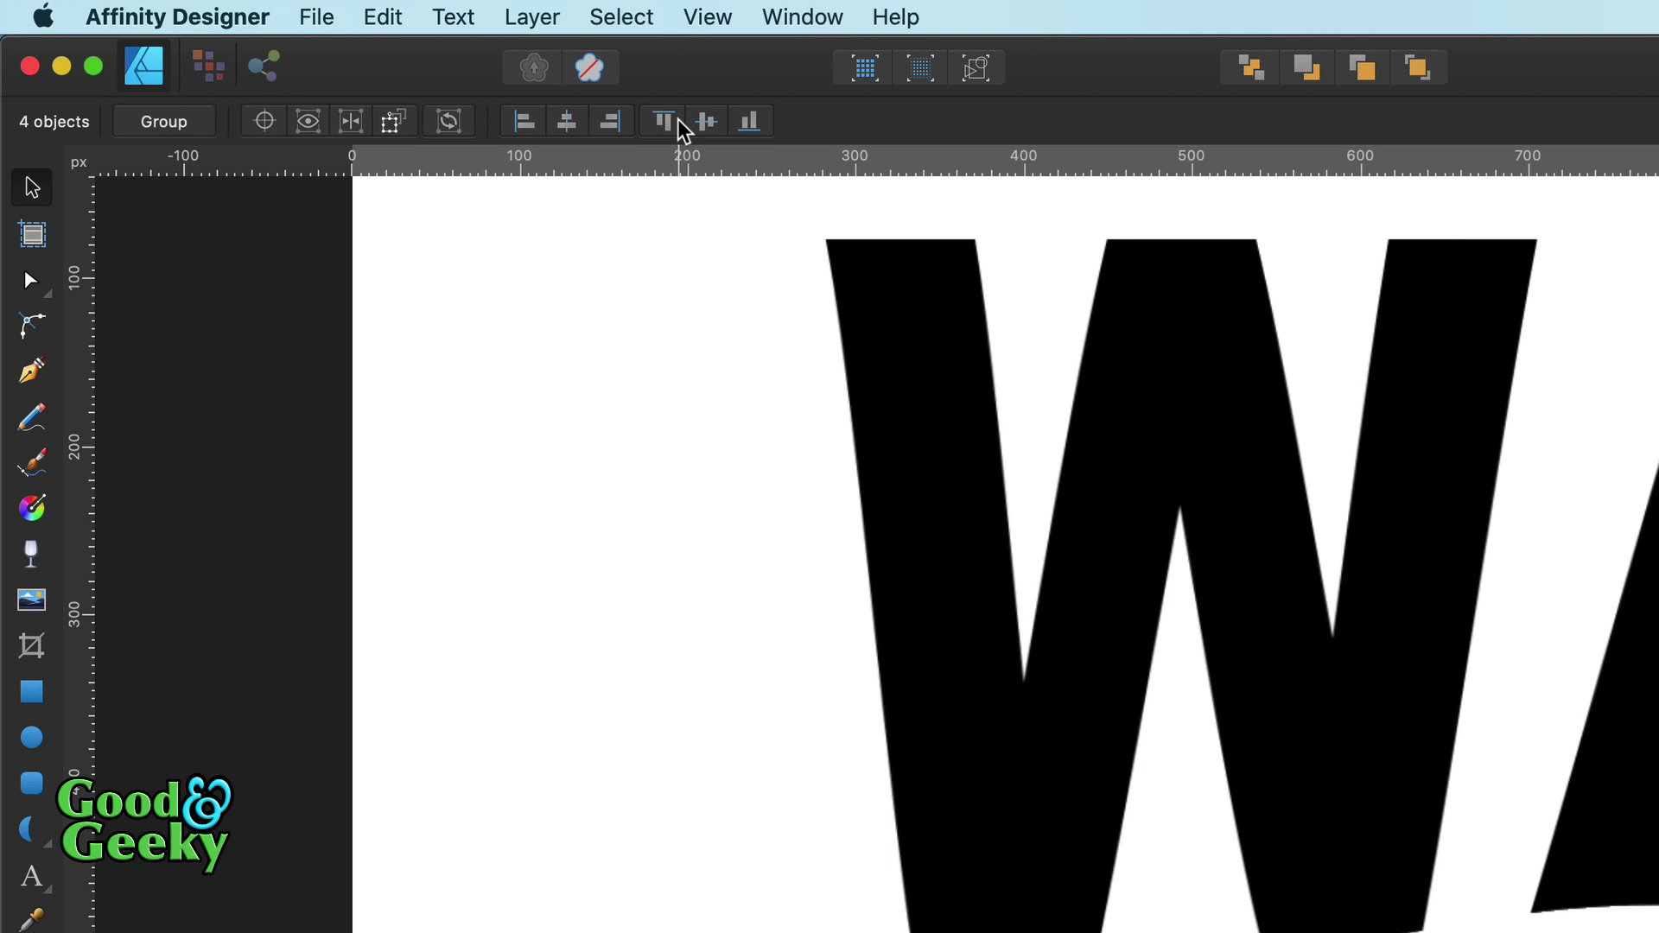
# Step: Open the document in Affinity Photo with Edit in Photo and activate the Move tool
pyautogui.click(330, 26)
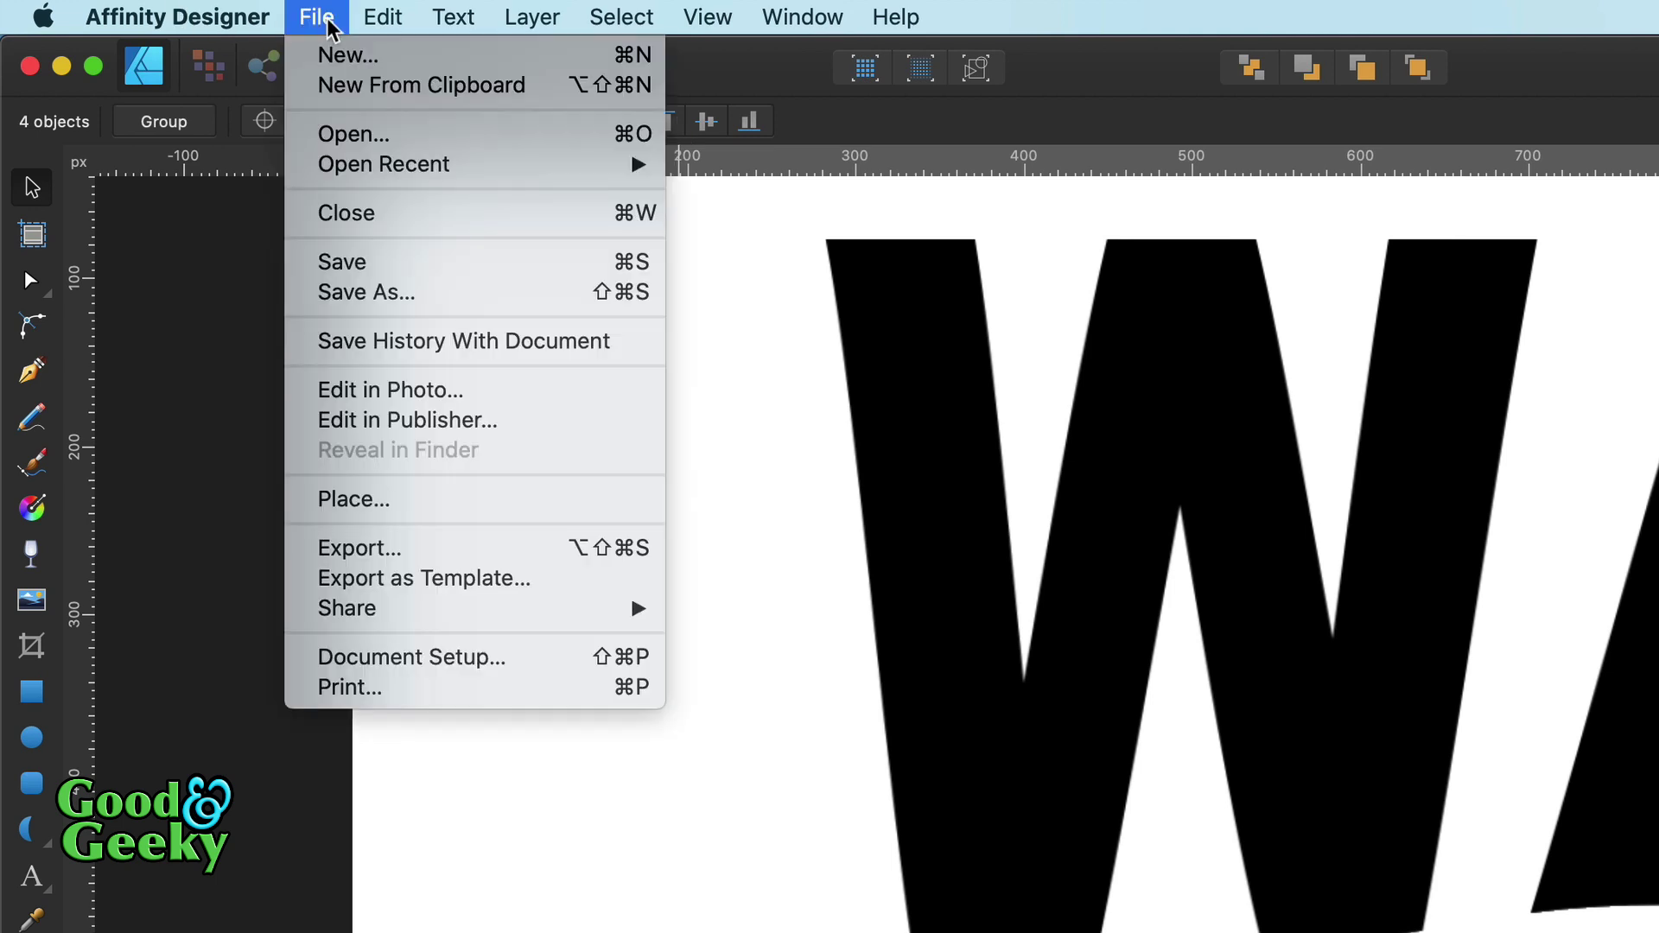
pyautogui.click(447, 399)
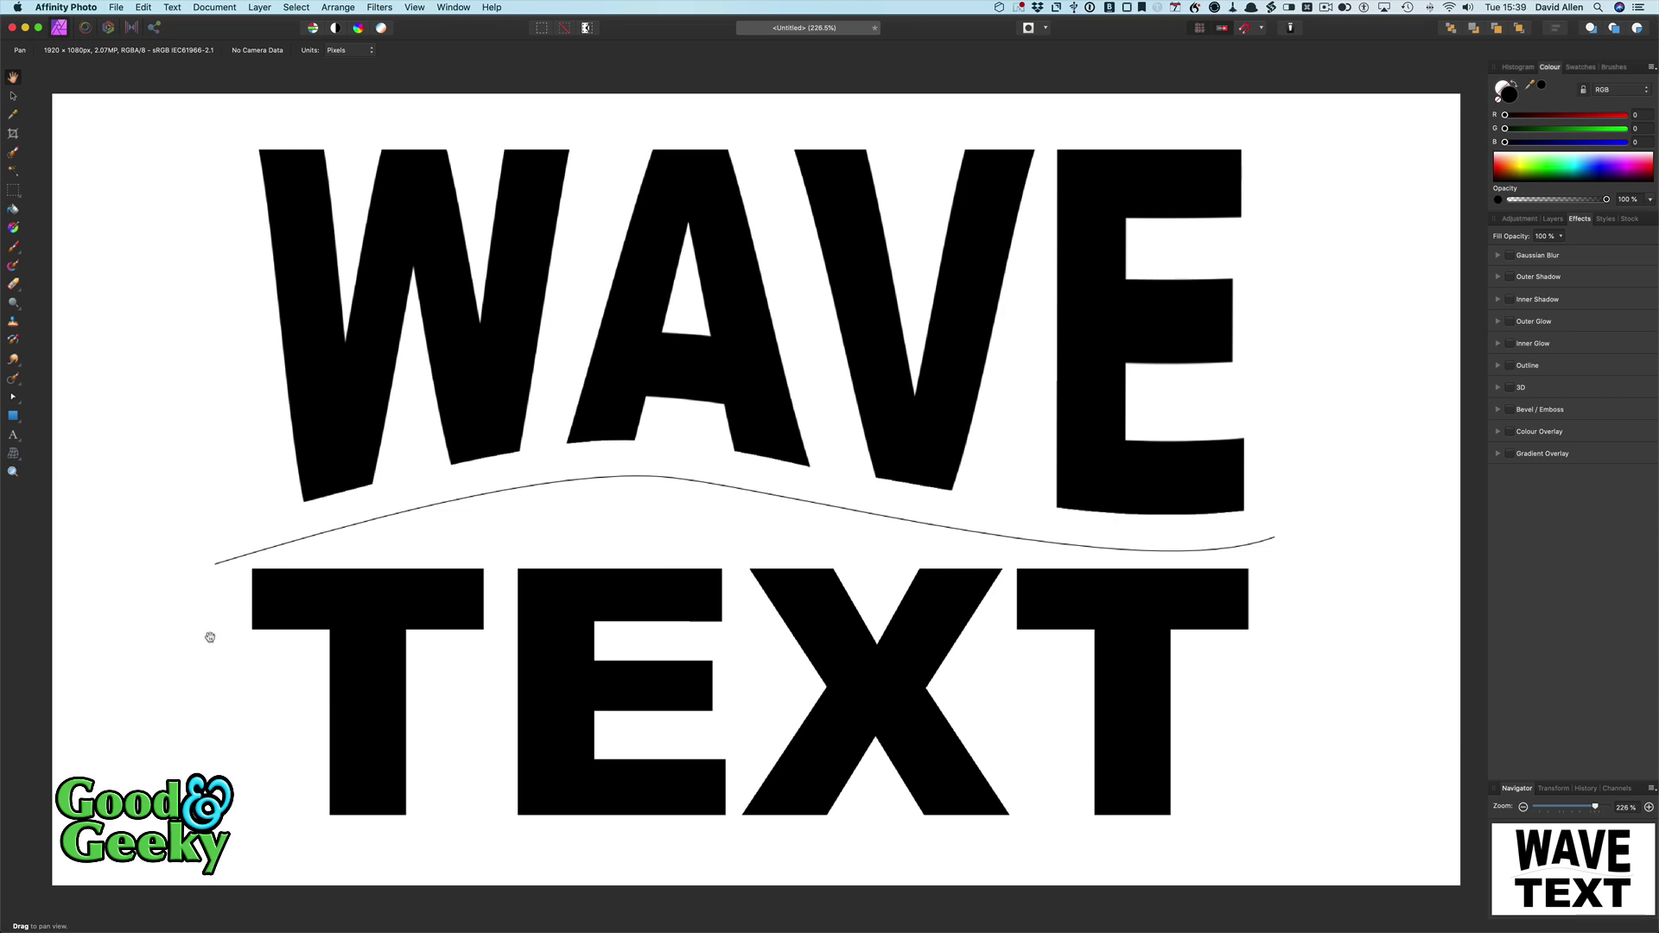
pyautogui.click(14, 97)
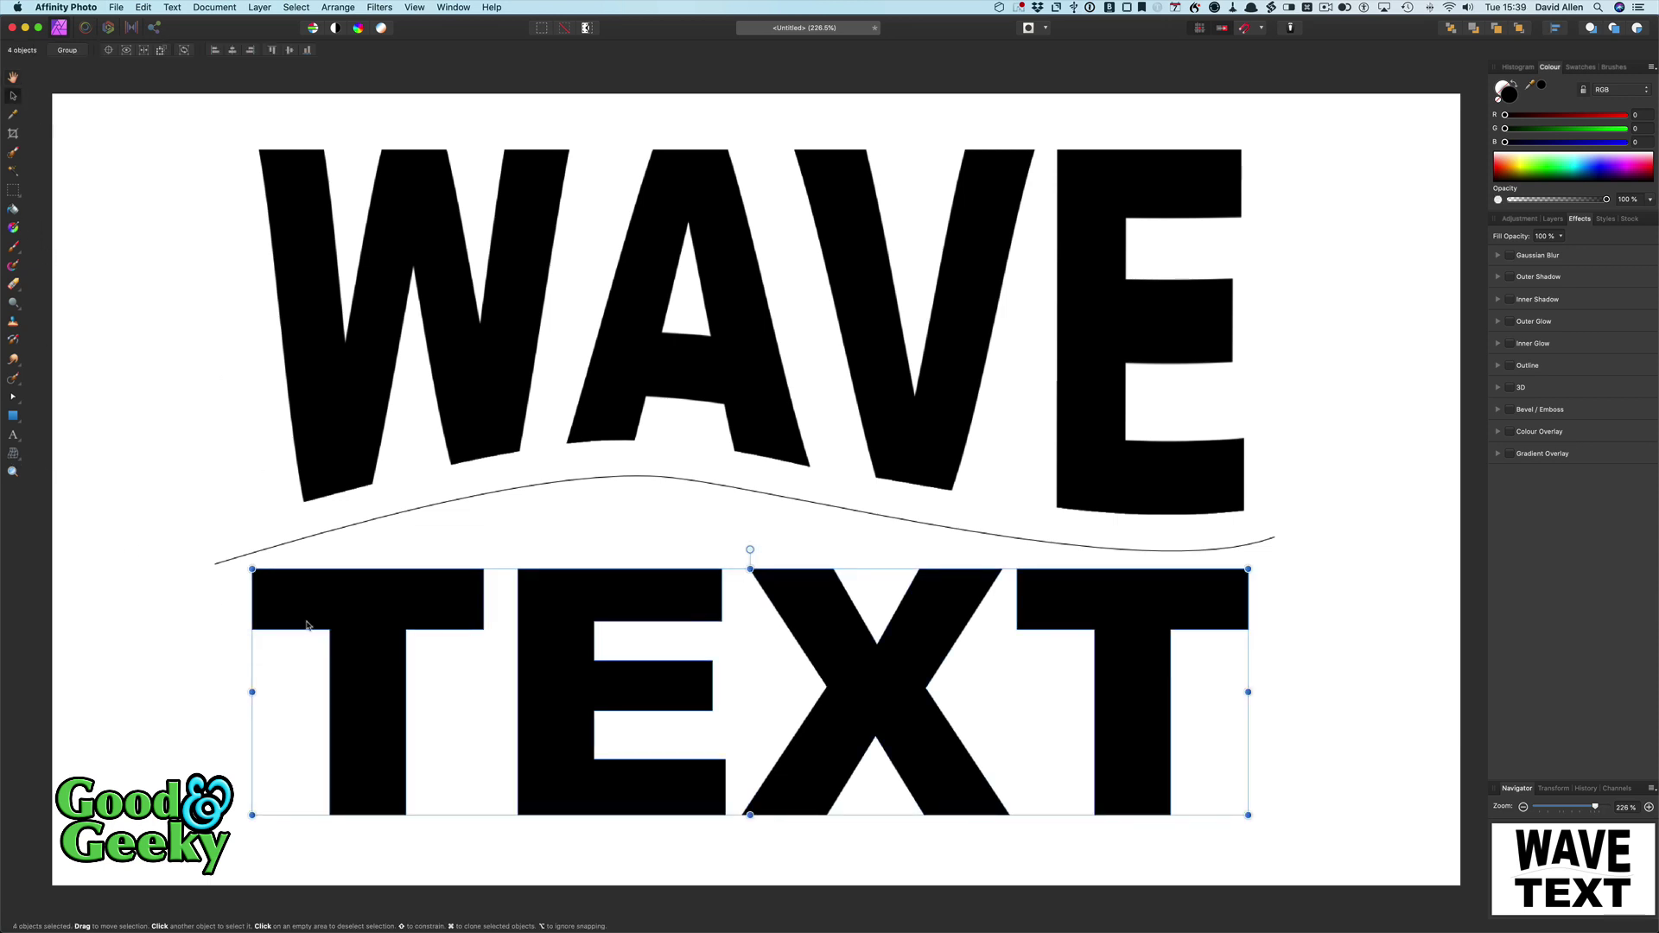
# Step: Warp the first T of TEXT with Mesh Warp so its top edge follows the wave curve, and apply the warp
pyautogui.click(13, 453)
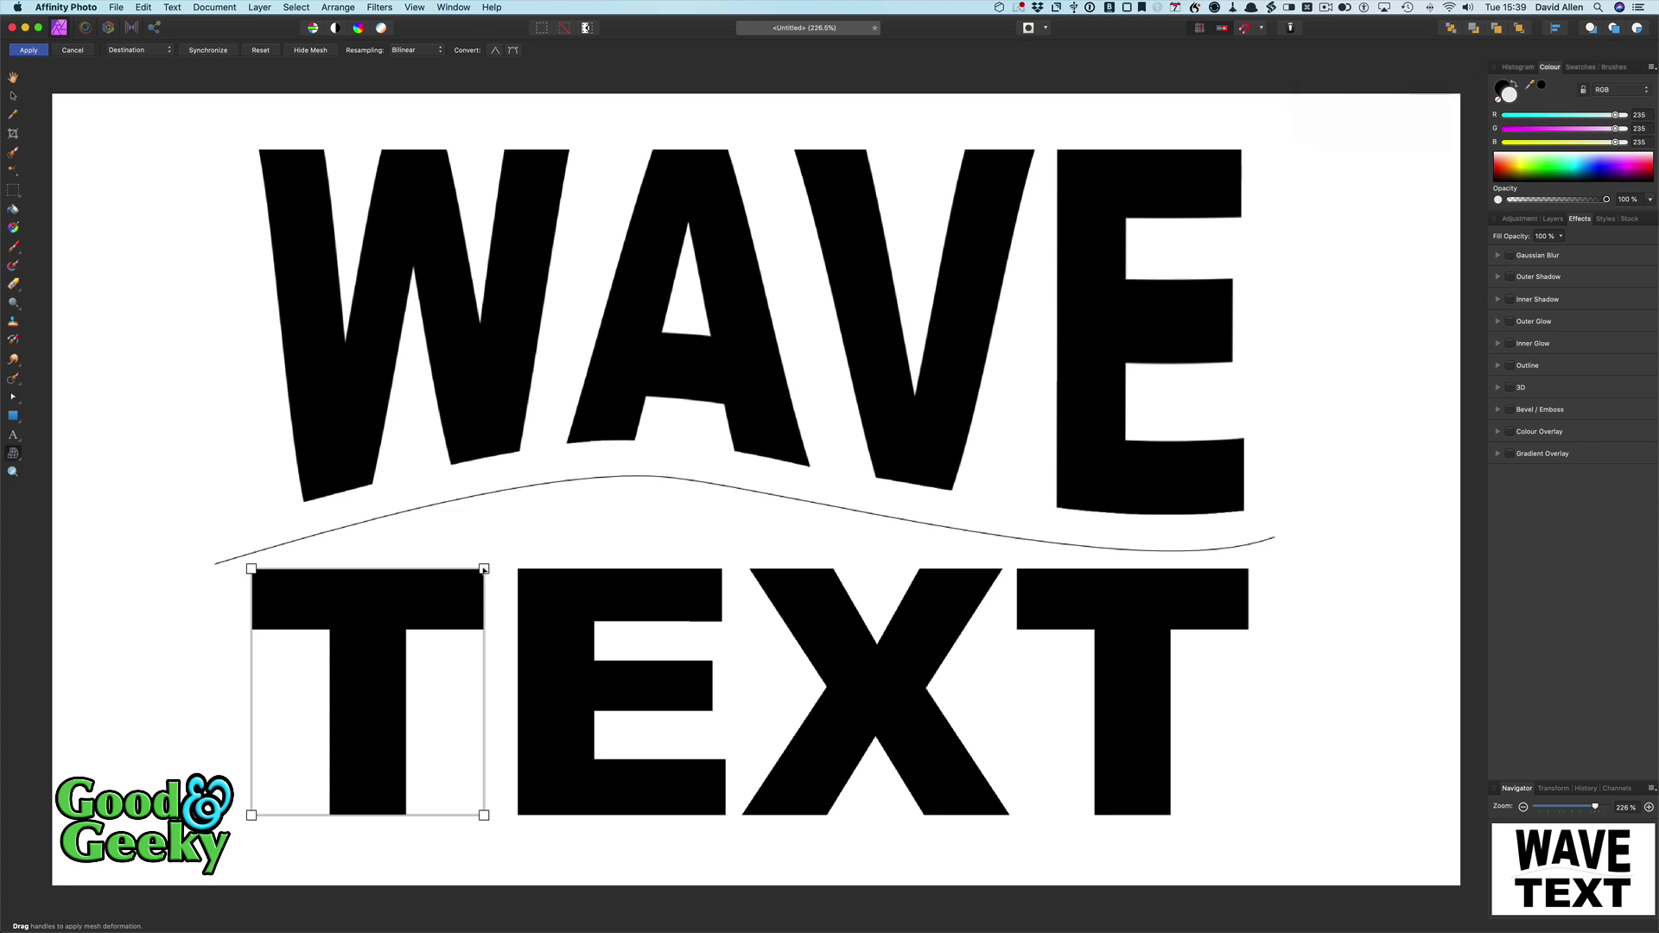
pyautogui.moveTo(484, 569); pyautogui.dragTo(486, 492)
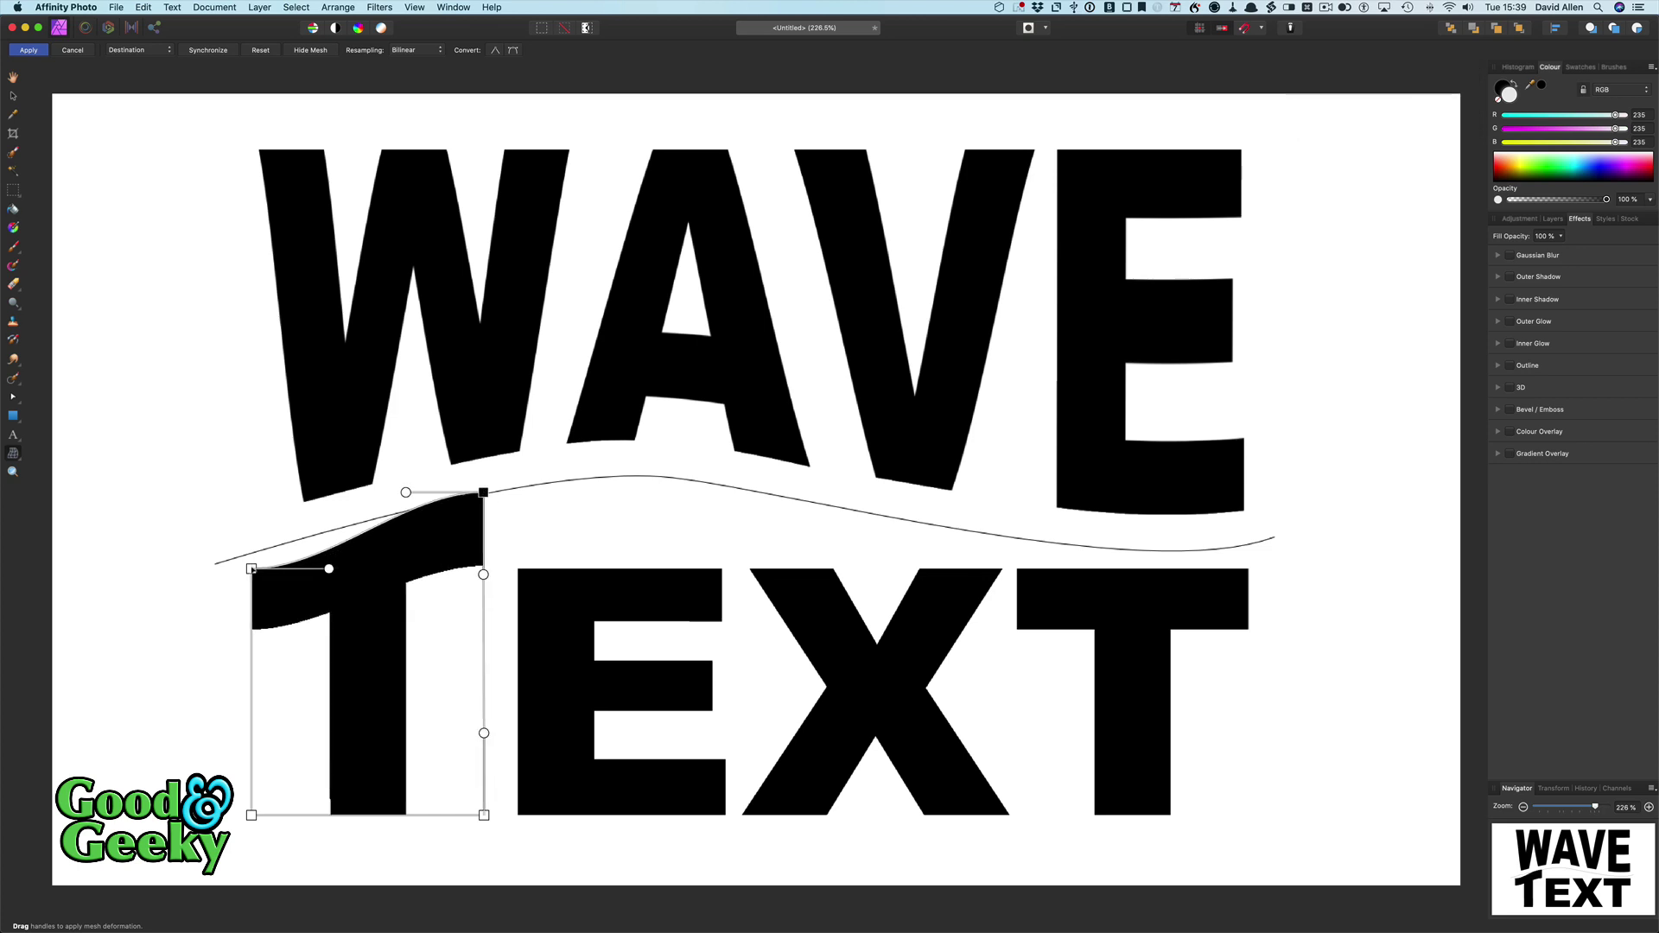
pyautogui.moveTo(329, 569); pyautogui.dragTo(328, 537)
pyautogui.moveTo(407, 494); pyautogui.dragTo(251, 553)
pyautogui.click(29, 50)
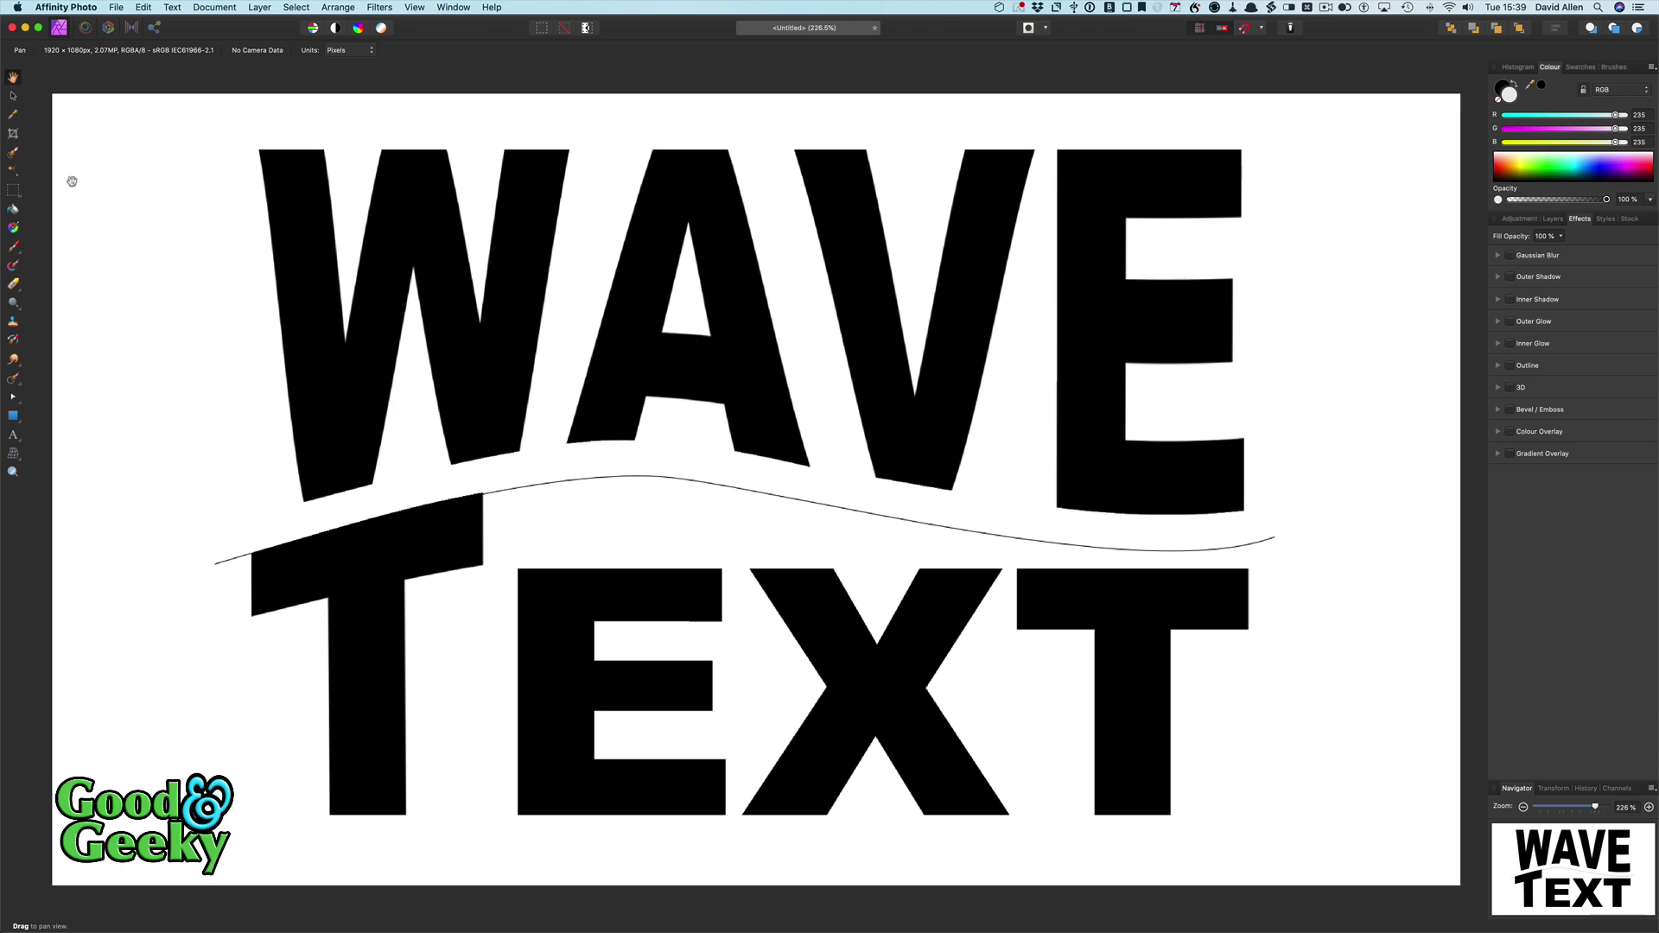
# Step: Warp the E of TEXT with Mesh Warp so its top edge arches along the crest of the wave curve, and apply it
pyautogui.press('v')
pyautogui.click(596, 572)
pyautogui.click(13, 453)
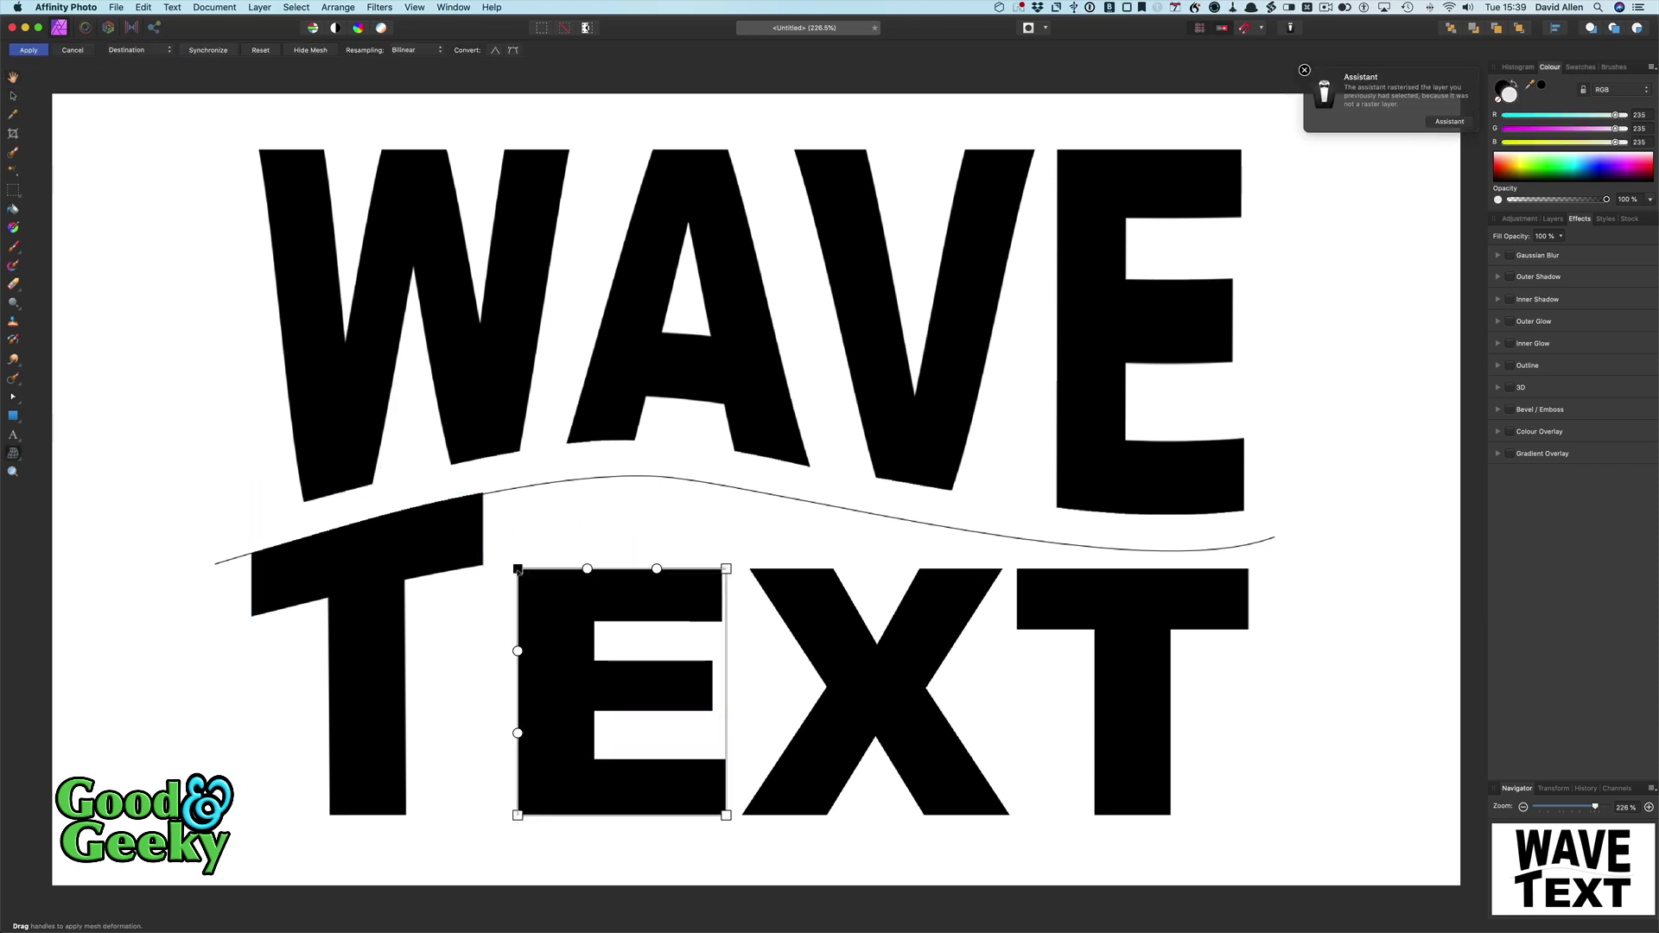
pyautogui.moveTo(518, 569); pyautogui.dragTo(520, 486)
pyautogui.moveTo(727, 570); pyautogui.dragTo(664, 469)
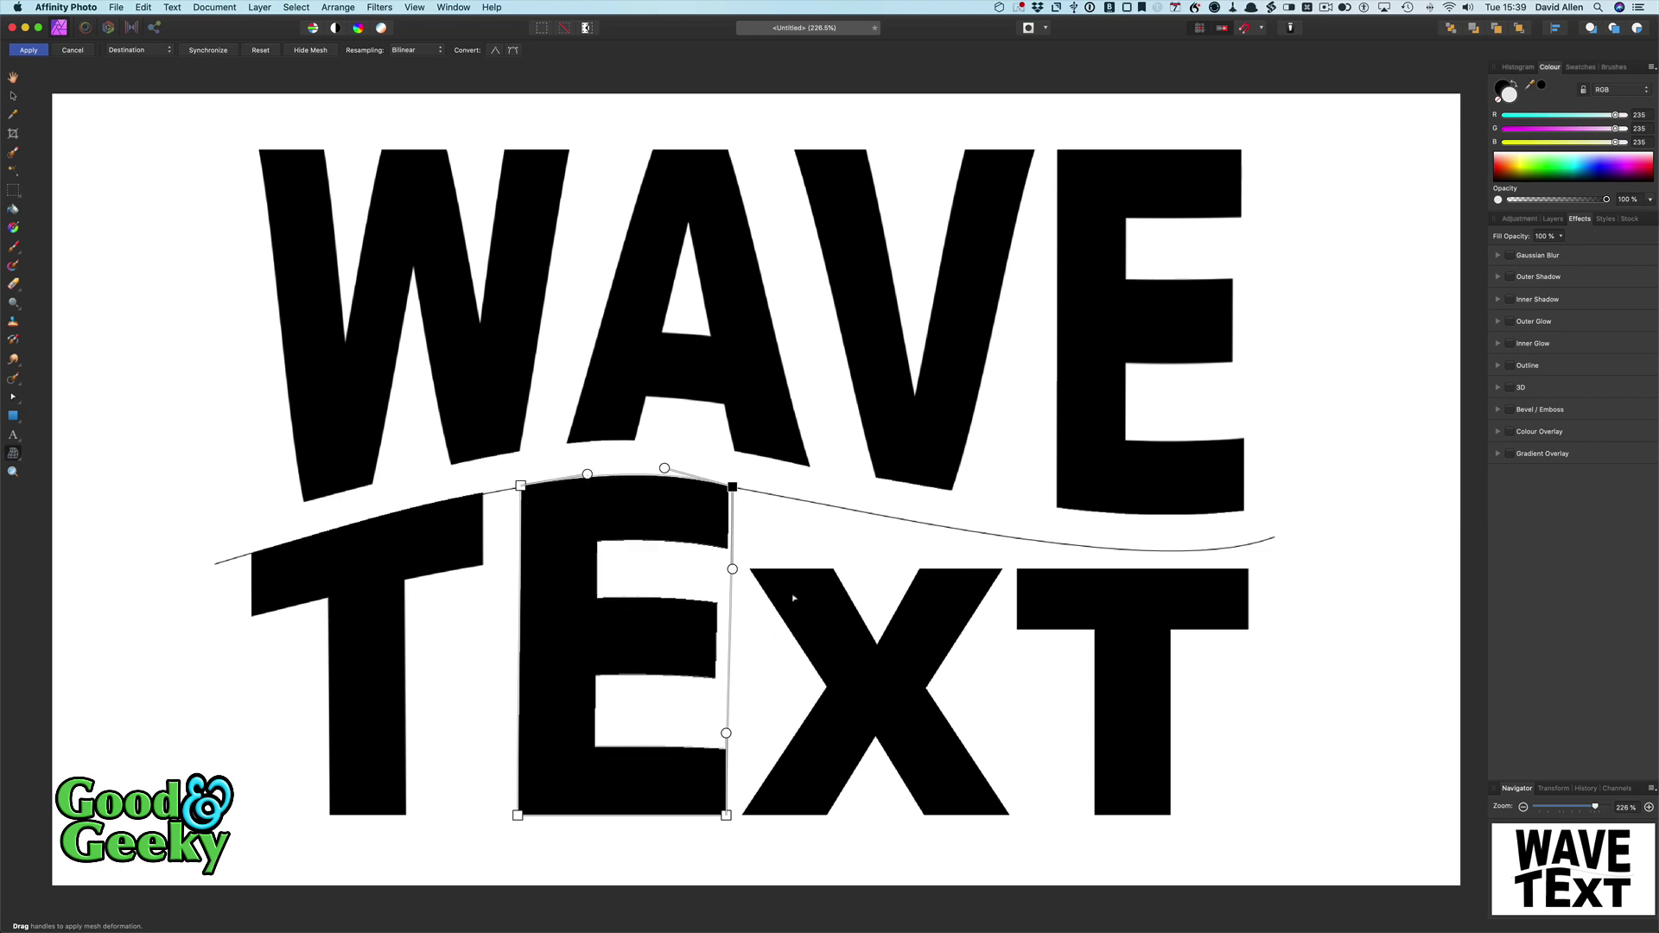
pyautogui.click(29, 49)
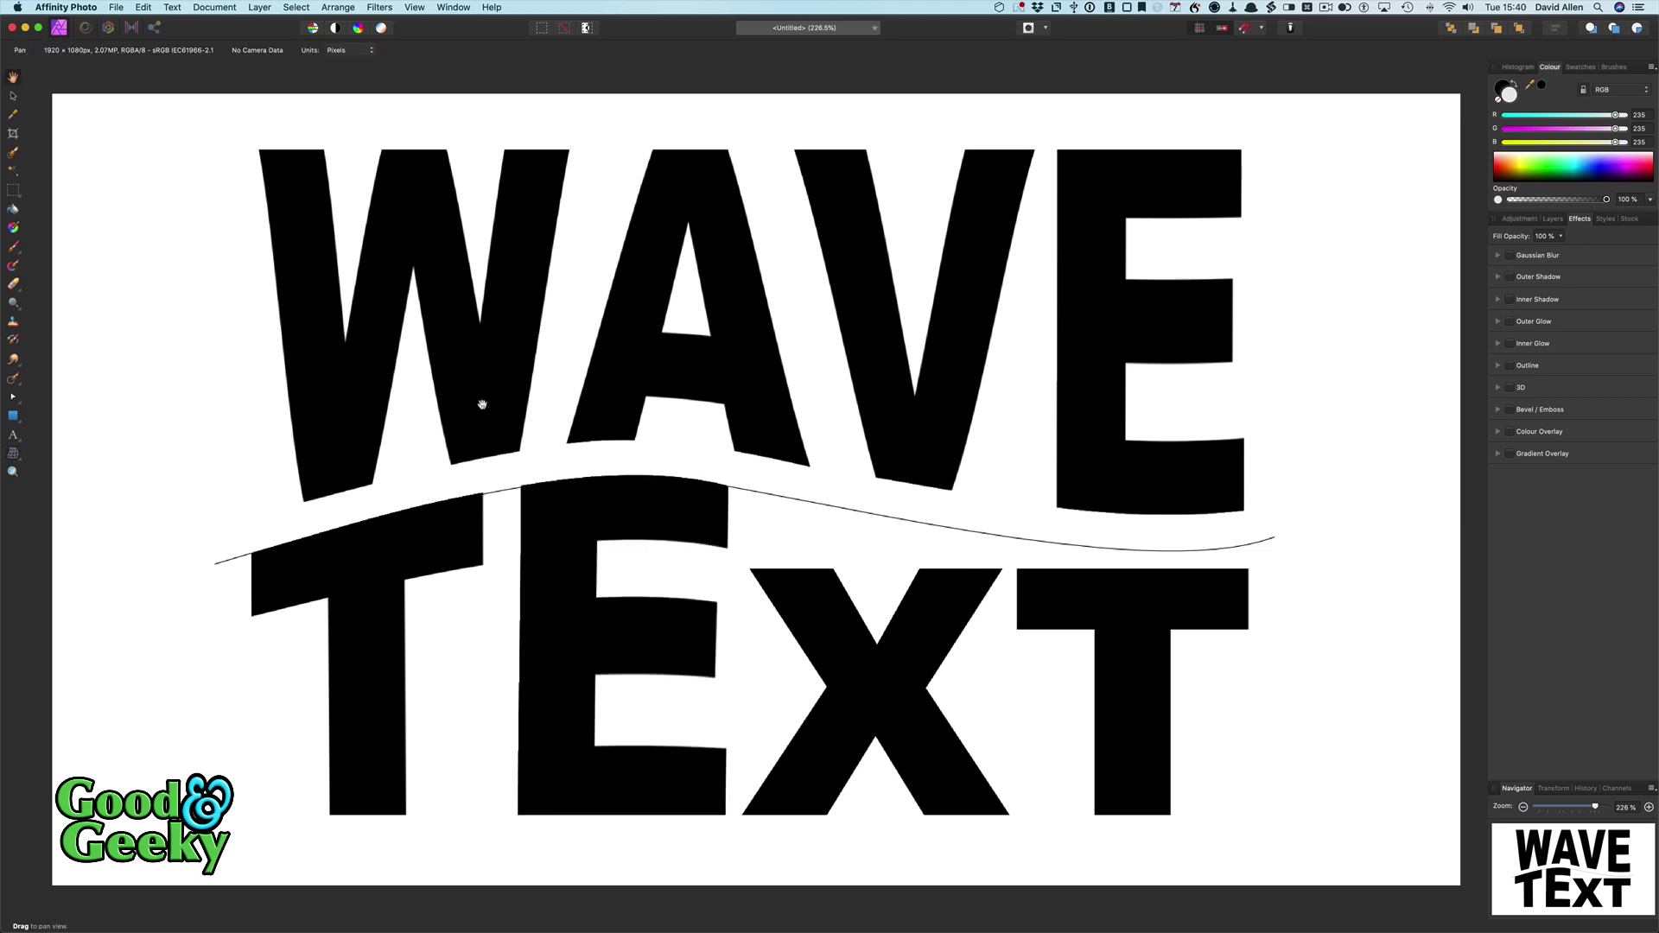
# Step: Warp the X and the final T of TEXT with Mesh Warp so their top edges follow the descending part of the wave curve
pyautogui.press('v')
pyautogui.click(818, 598)
pyautogui.click(13, 453)
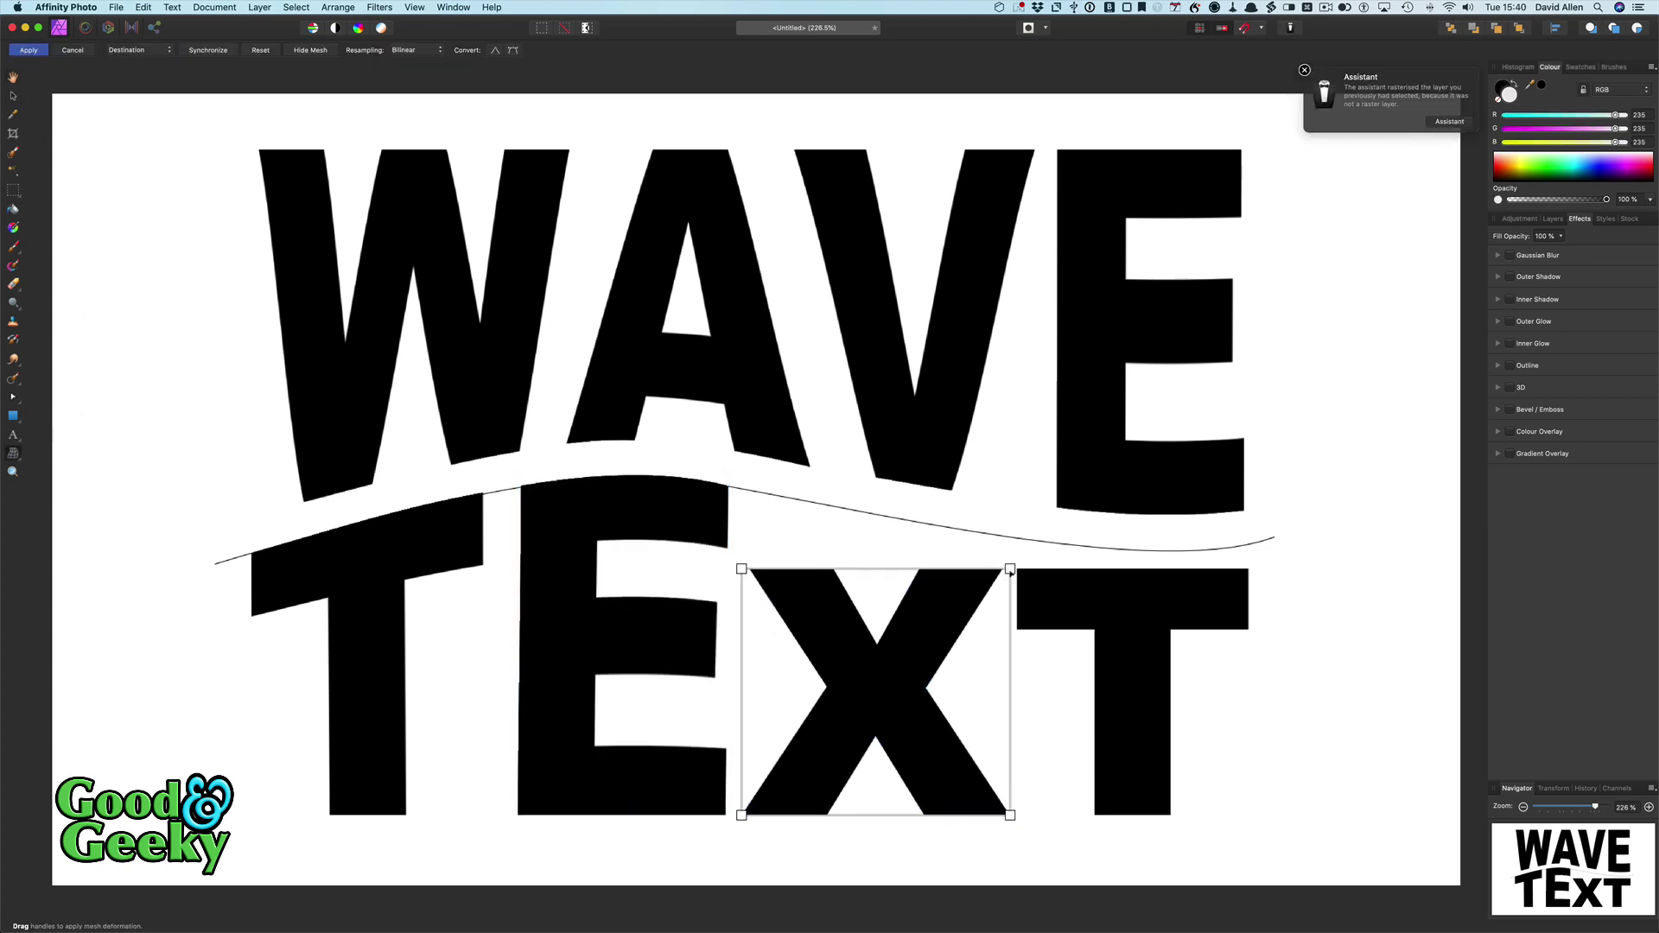
pyautogui.moveTo(1011, 569); pyautogui.dragTo(1012, 540)
pyautogui.moveTo(742, 569); pyautogui.dragTo(835, 502)
pyautogui.moveTo(921, 537); pyautogui.dragTo(903, 522)
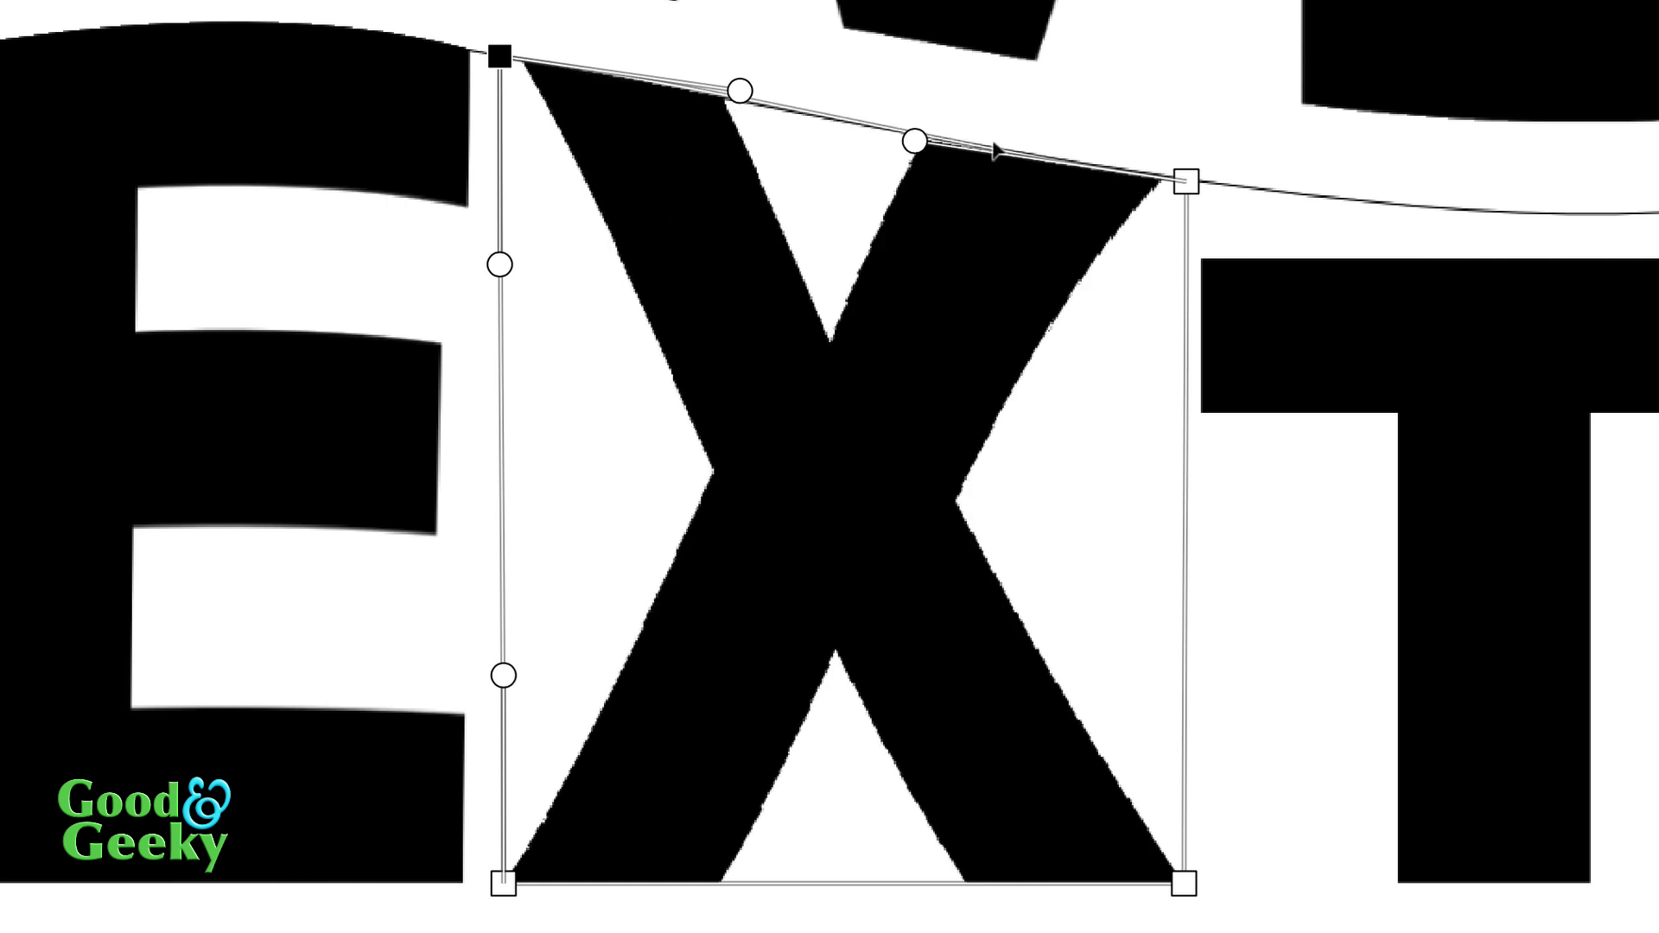
pyautogui.moveTo(994, 151); pyautogui.dragTo(921, 138)
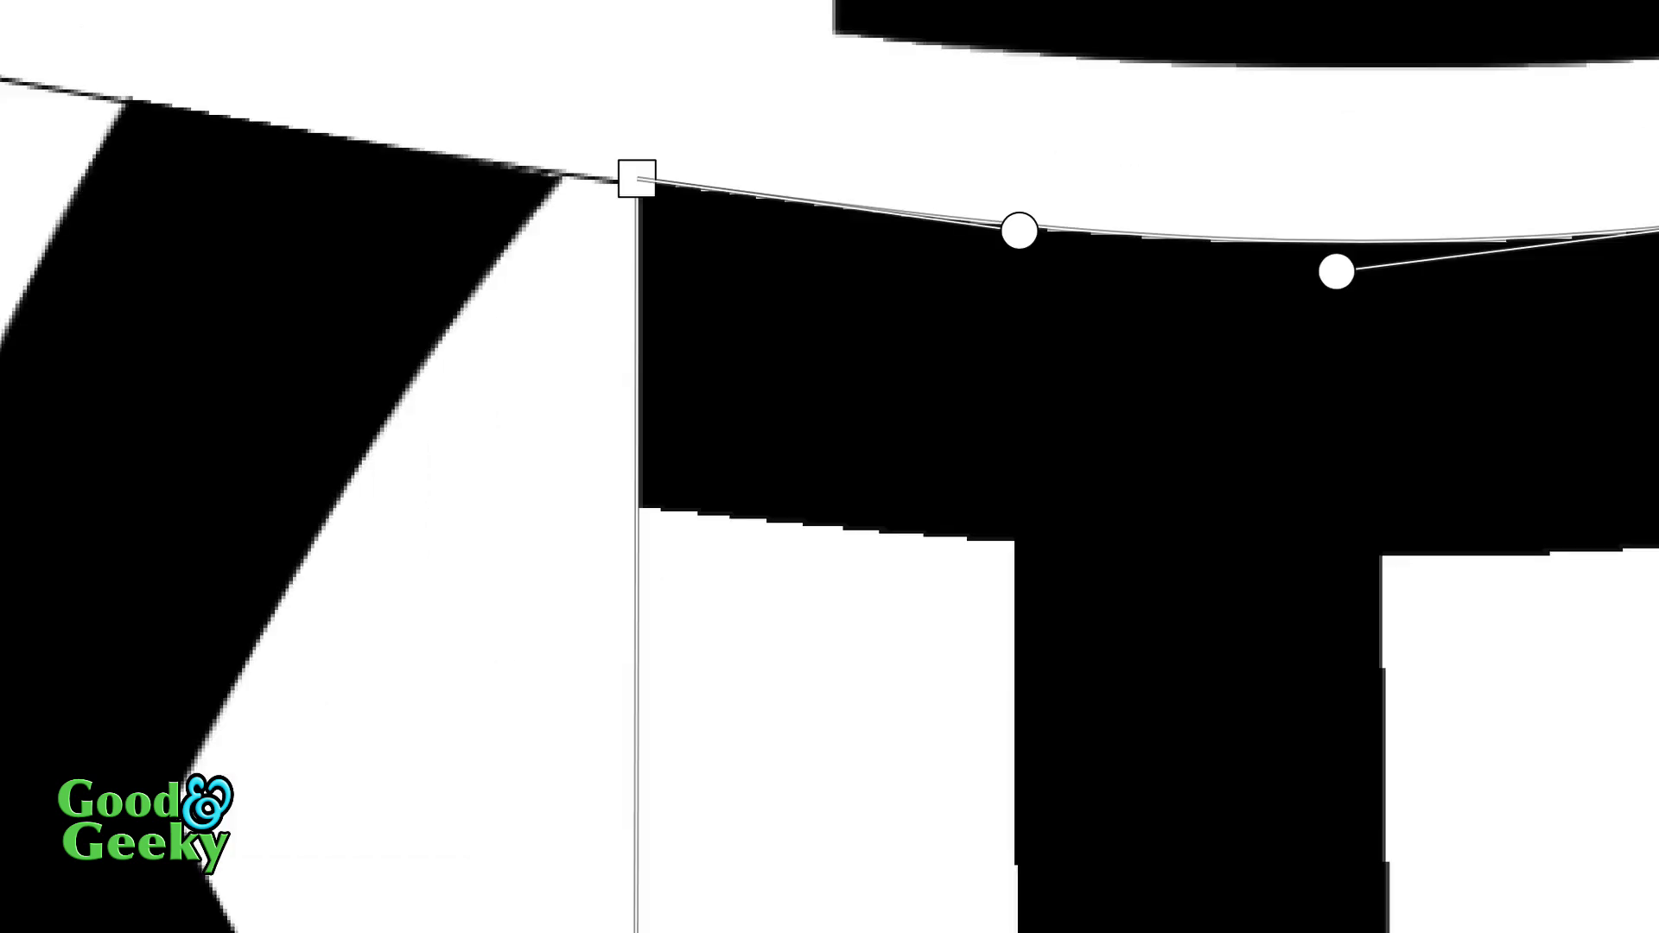
pyautogui.press('Escape')
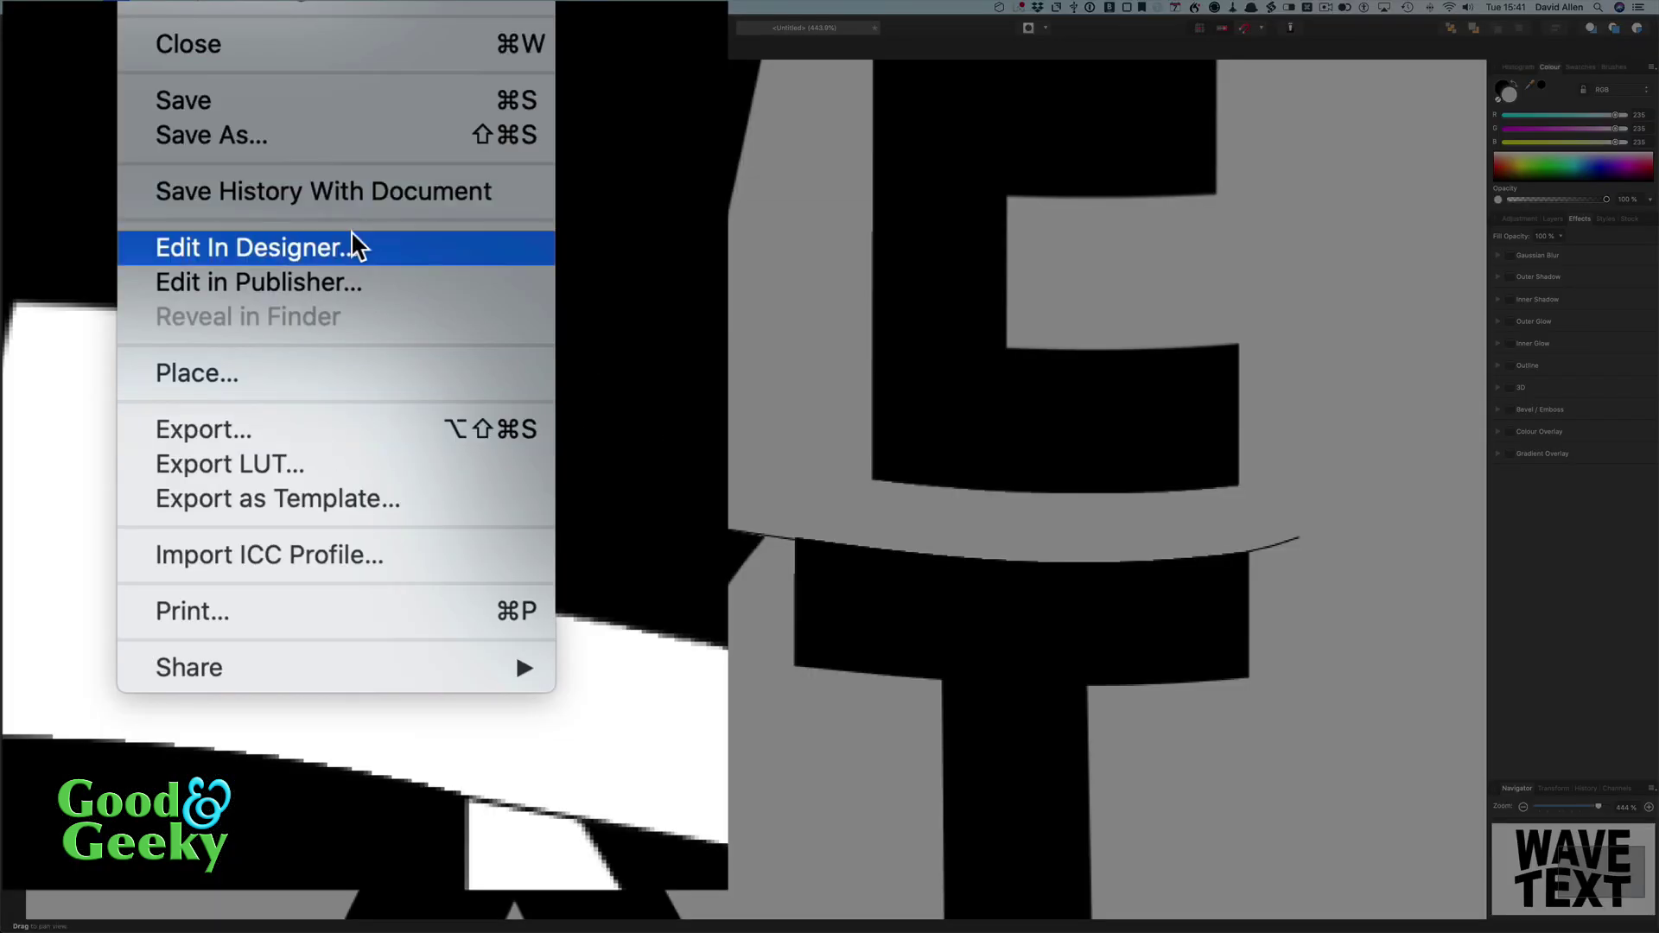
# Step: Return the document to Affinity Designer with Edit in Designer and group the four letters of WAVE
pyautogui.click(354, 247)
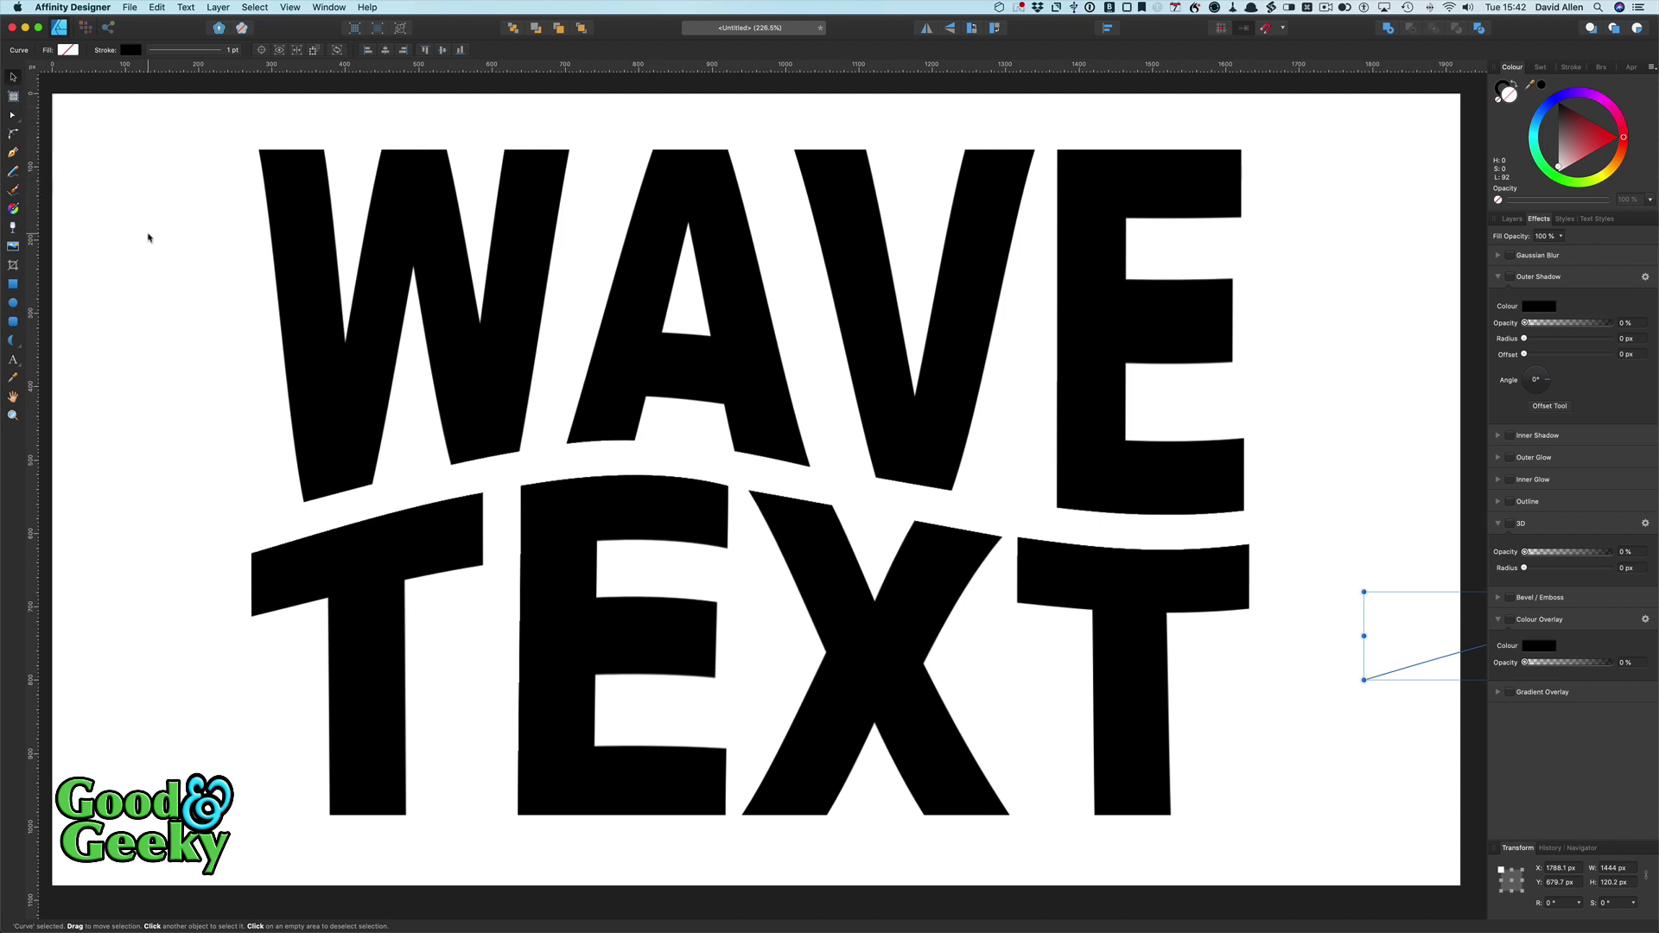
pyautogui.click(325, 344)
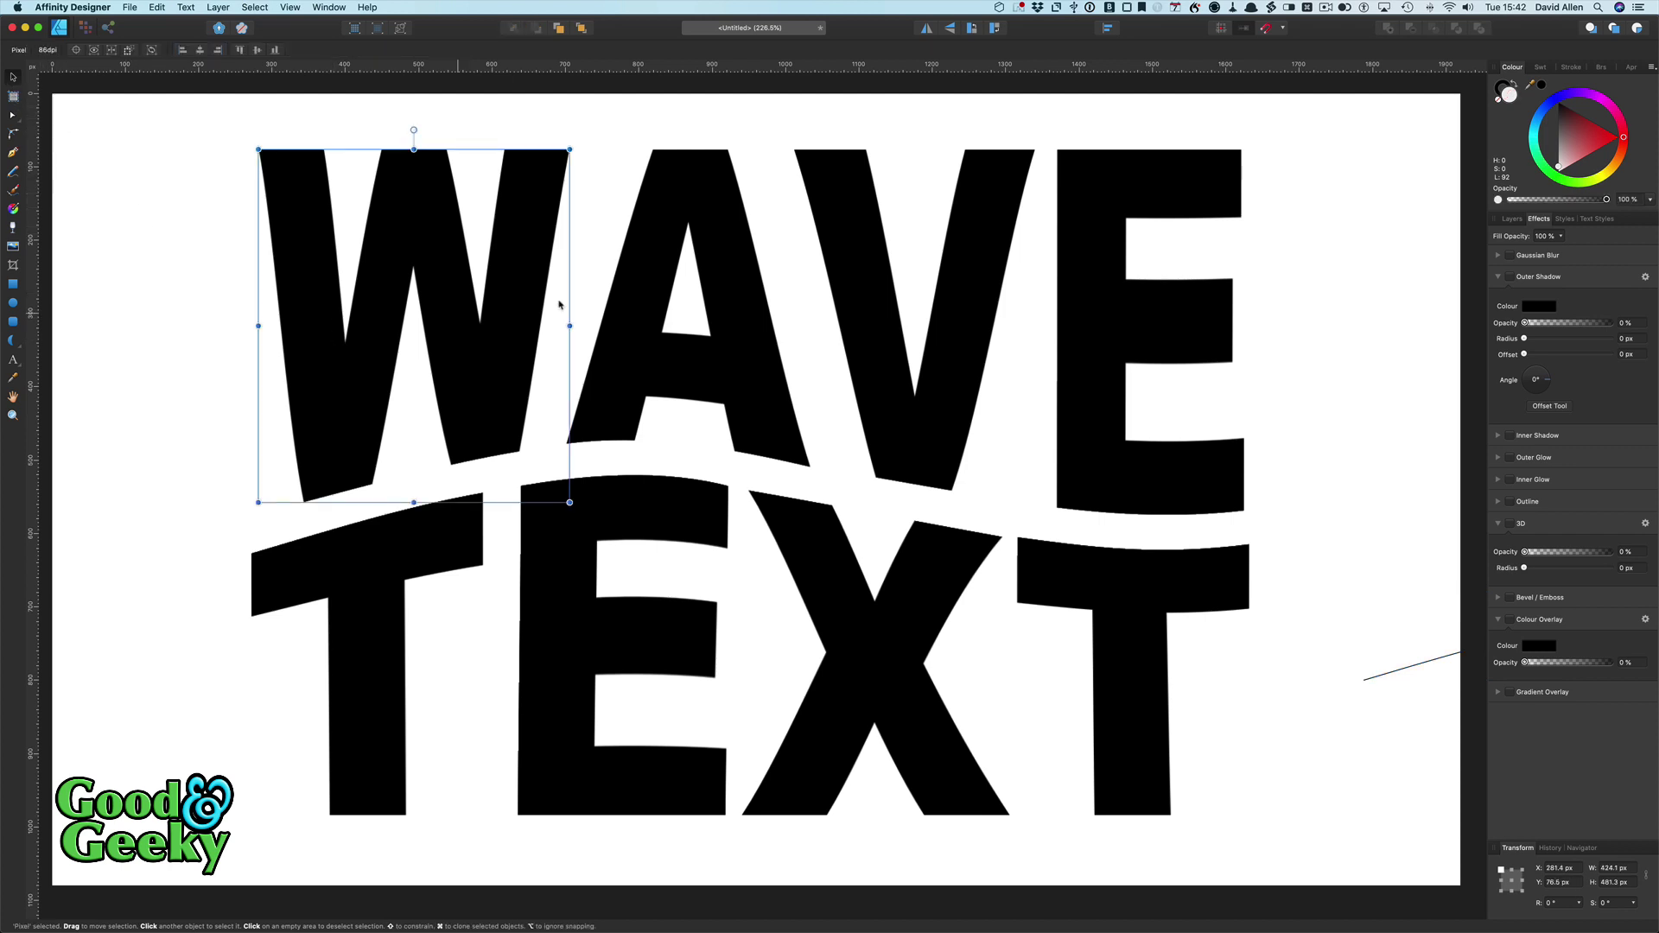
pyautogui.keyDown('shift'); pyautogui.click(636, 272); pyautogui.keyUp('shift')
pyautogui.keyDown('shift'); pyautogui.click(946, 227); pyautogui.keyUp('shift')
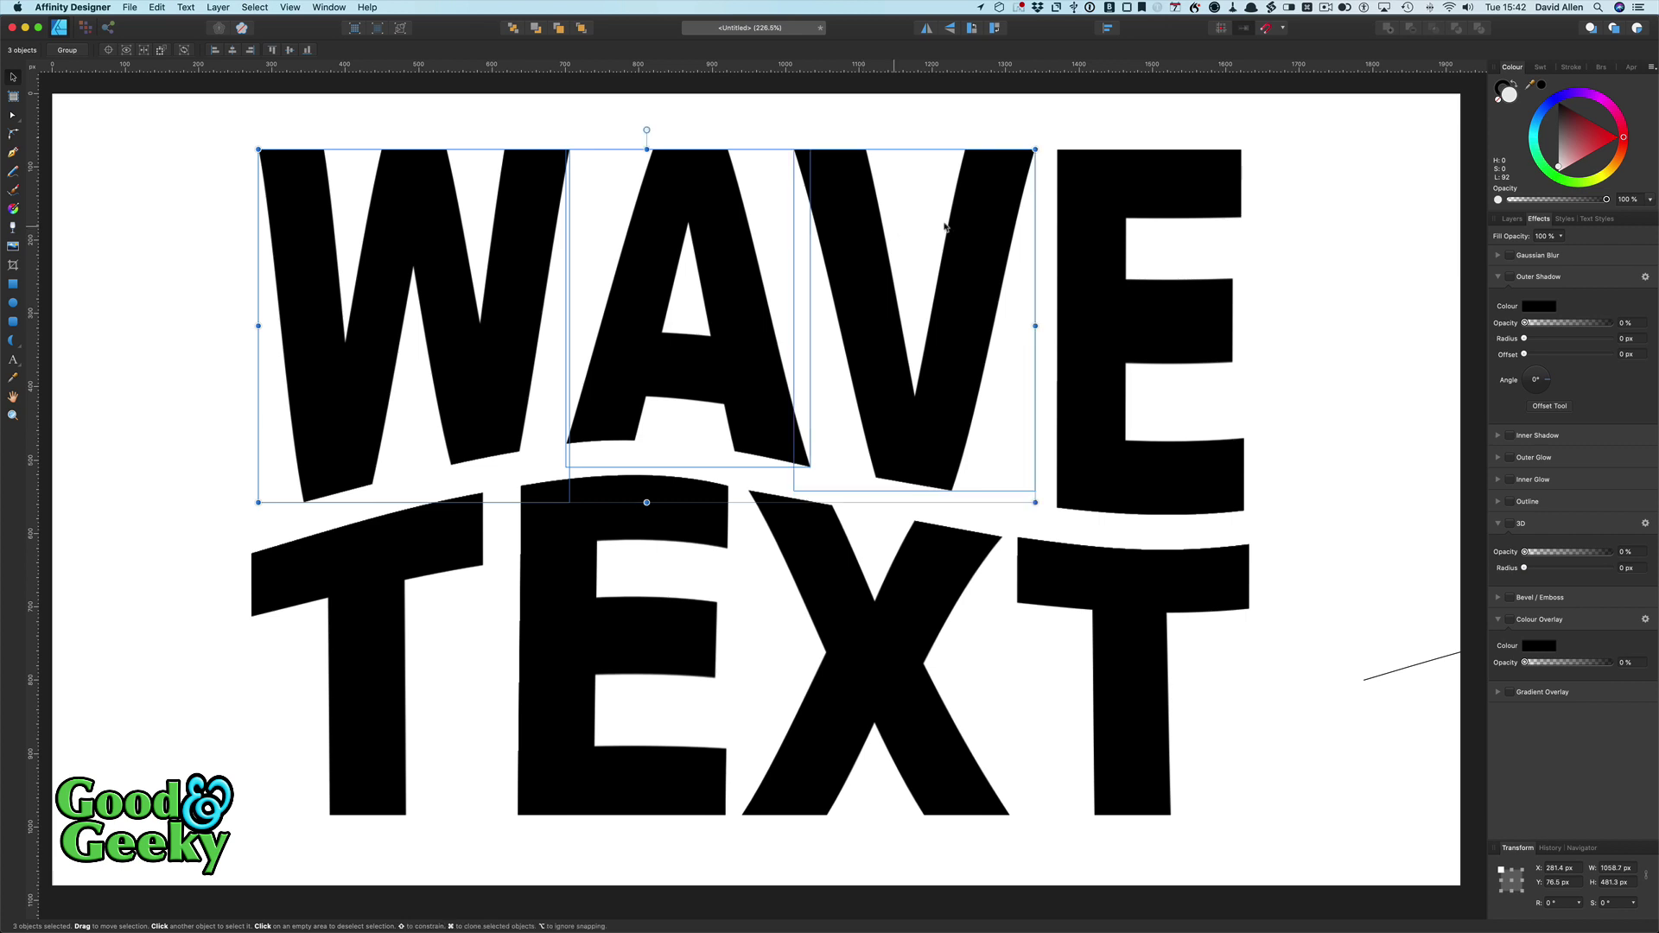
pyautogui.keyDown('shift'); pyautogui.click(1077, 212); pyautogui.keyUp('shift')
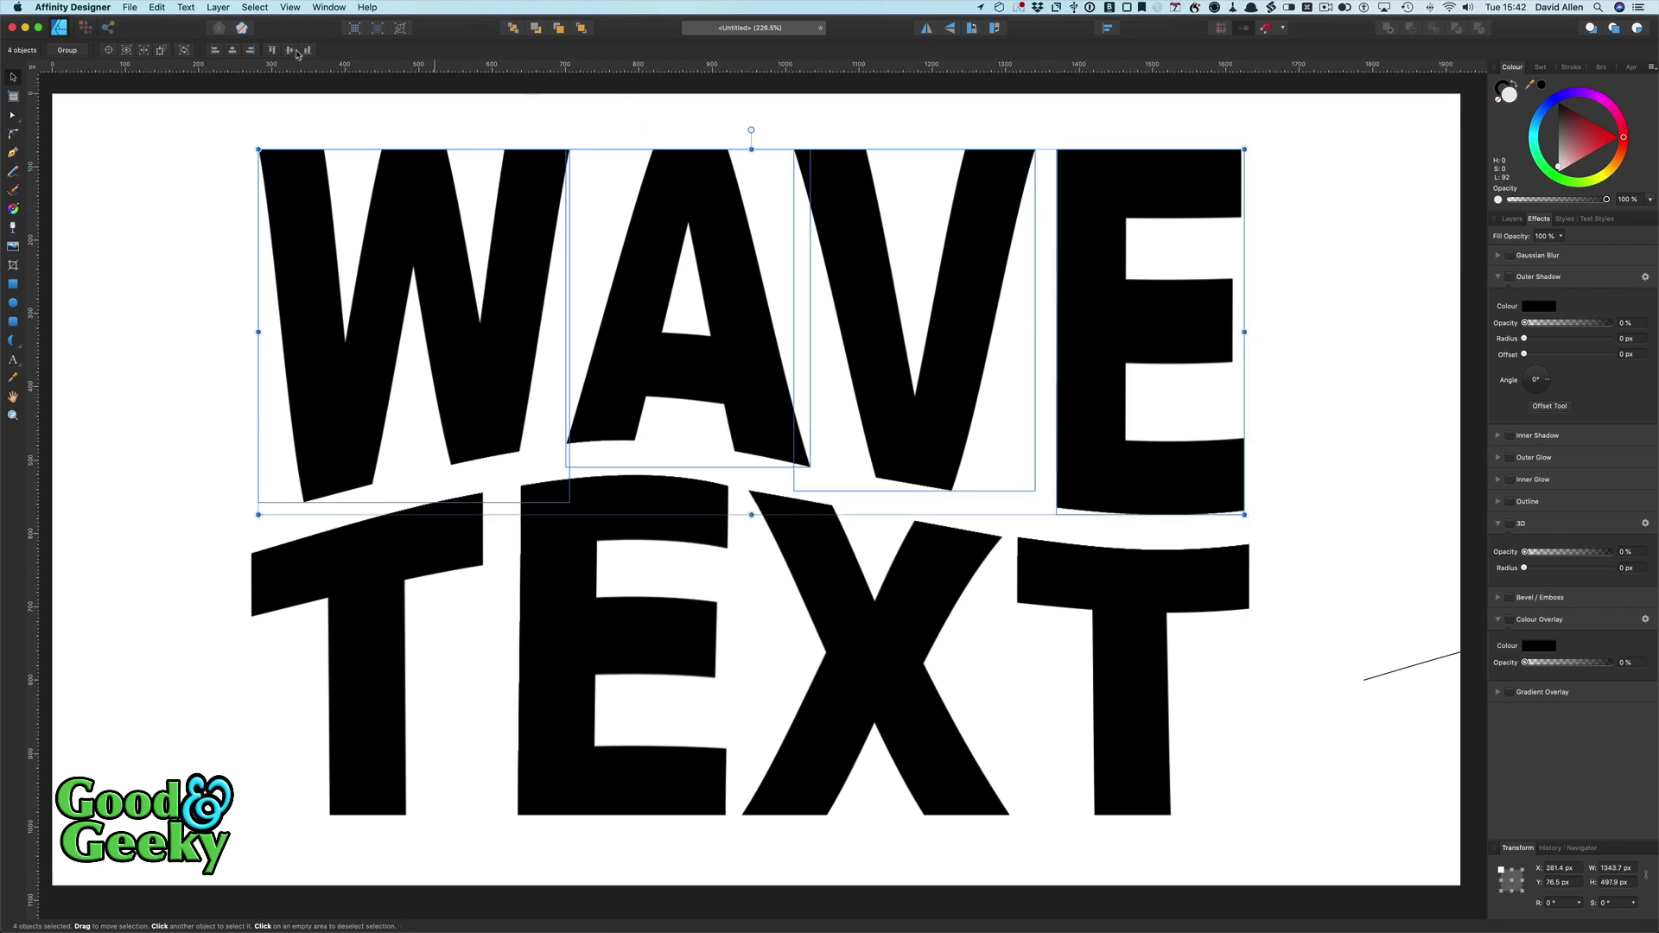
pyautogui.click(66, 50)
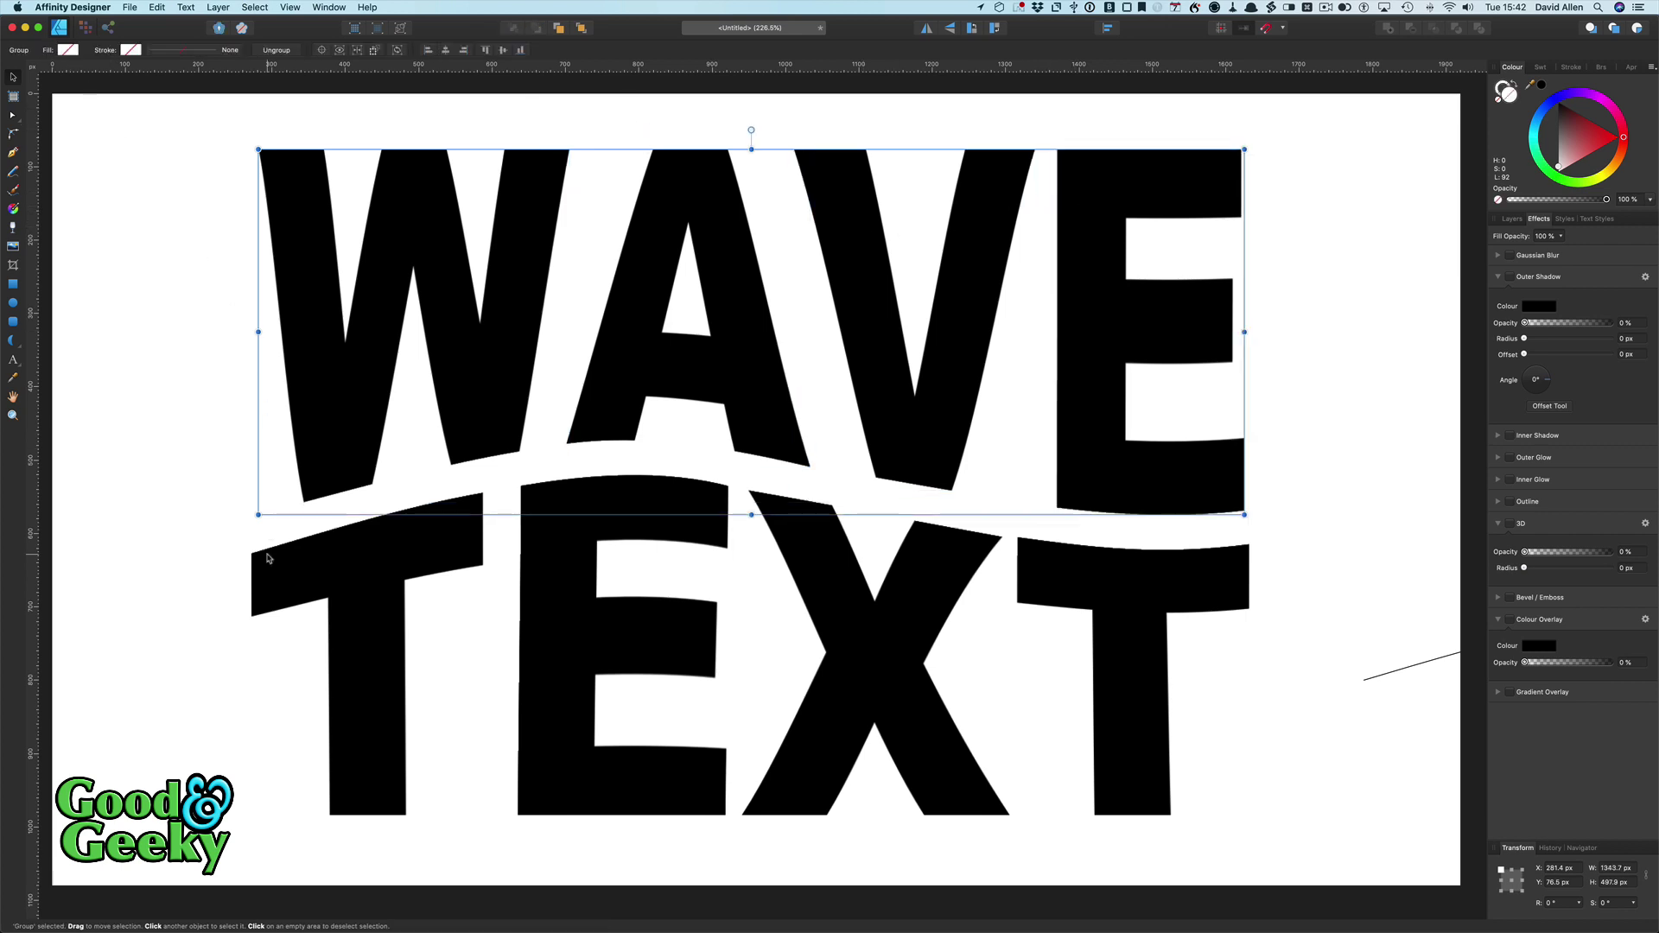
# Step: Group the four letters of the word TEXT
pyautogui.click(328, 588)
pyautogui.keyDown('shift'); pyautogui.click(577, 582); pyautogui.keyUp('shift')
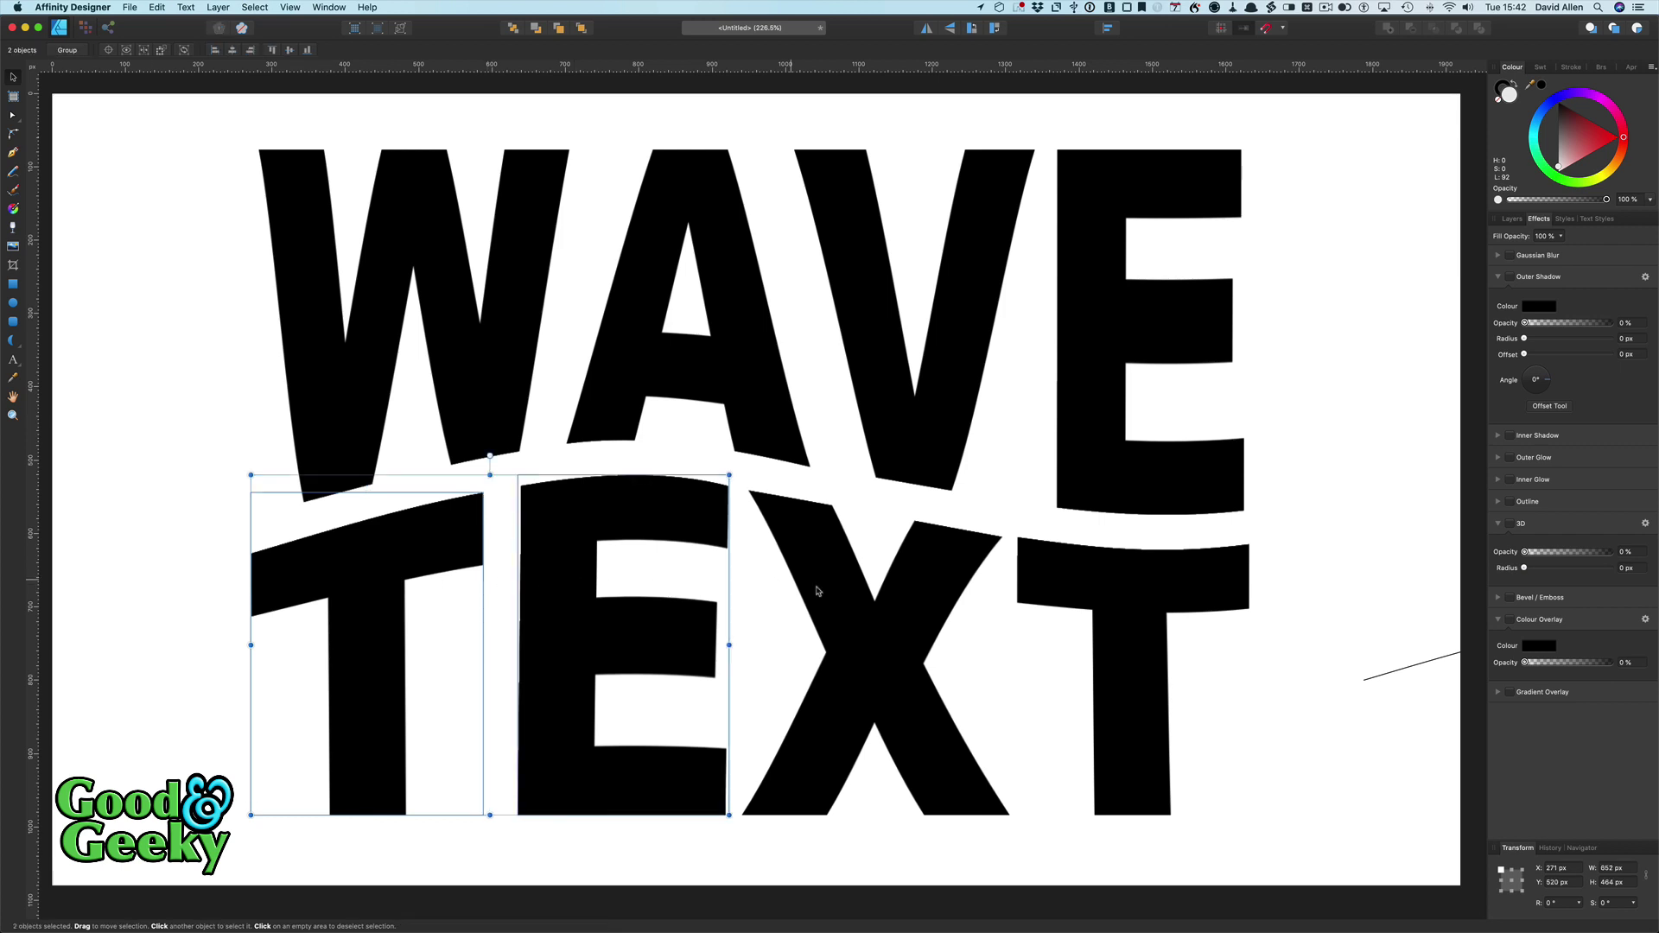
pyautogui.keyDown('shift'); pyautogui.click(836, 594); pyautogui.keyUp('shift')
pyautogui.keyDown('shift'); pyautogui.click(1109, 617); pyautogui.keyUp('shift')
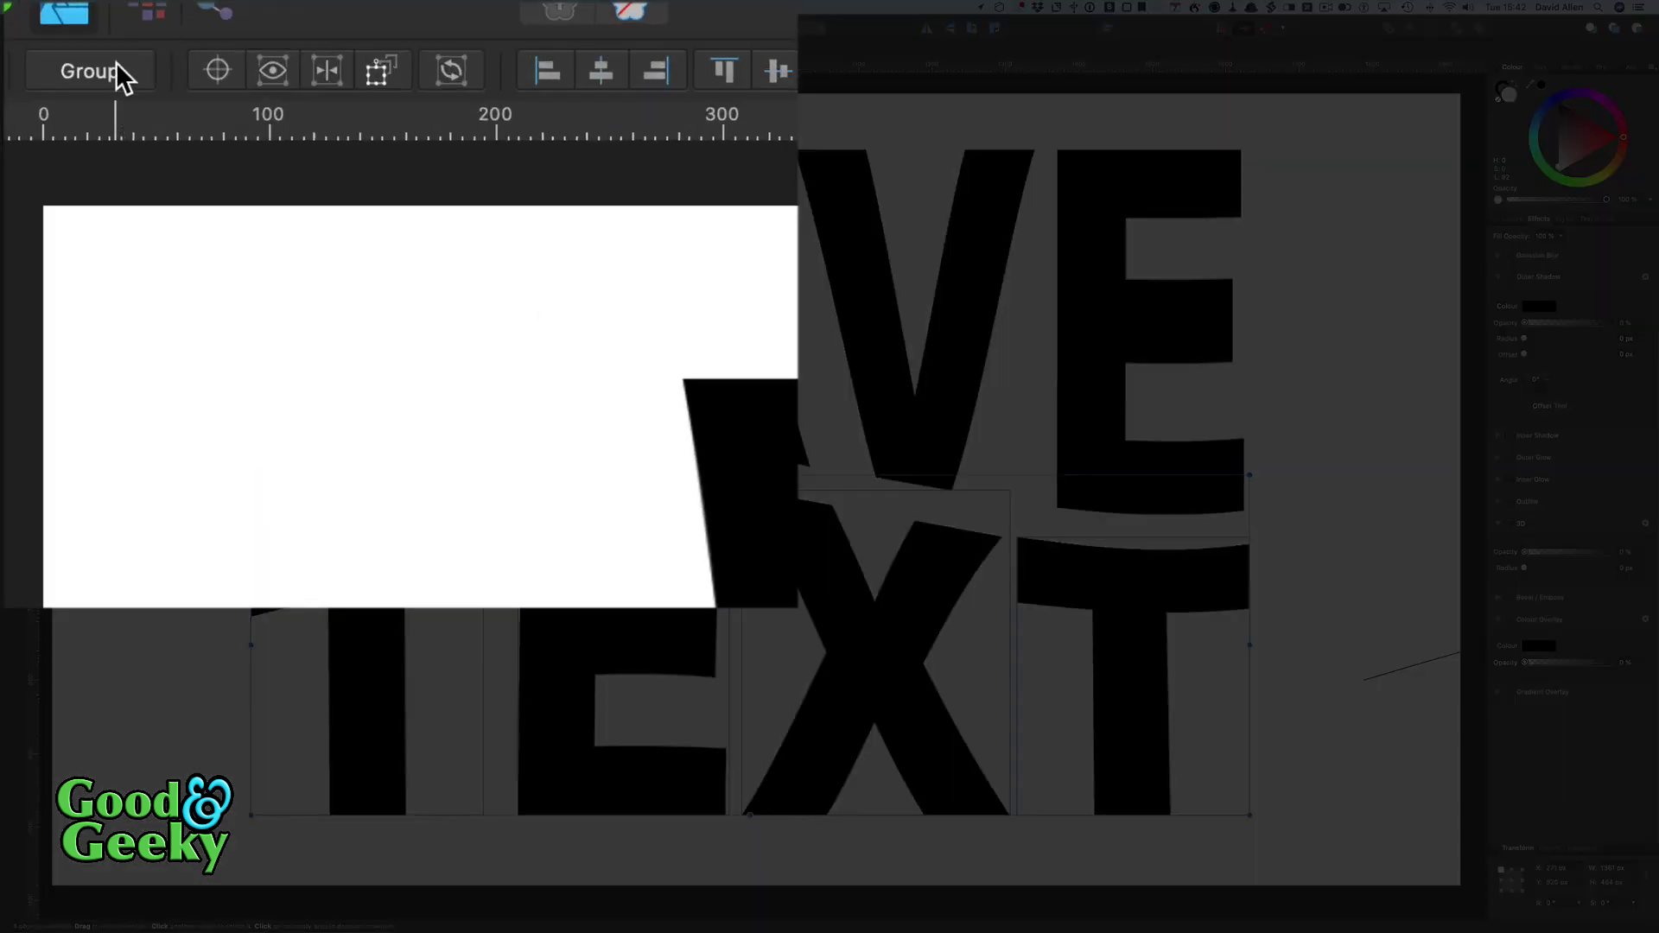
pyautogui.click(117, 69)
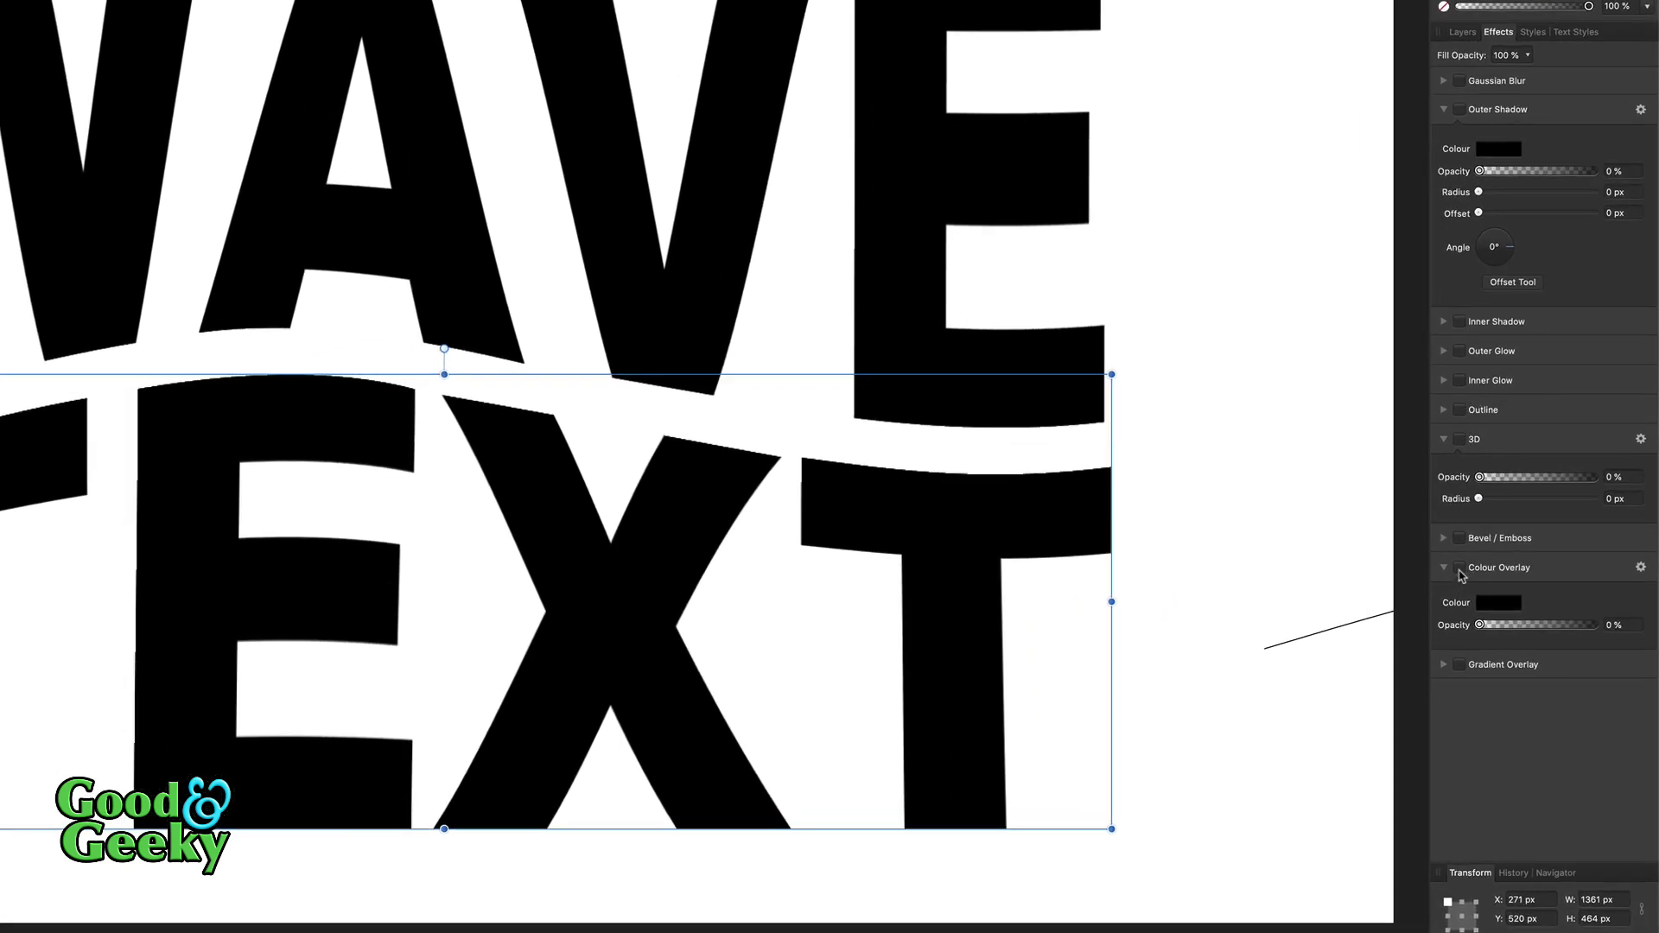
# Step: Add a Colour Overlay effect to the TEXT group in dark purple, H 275, S 72, L 38
pyautogui.click(1461, 569)
pyautogui.click(1307, 605)
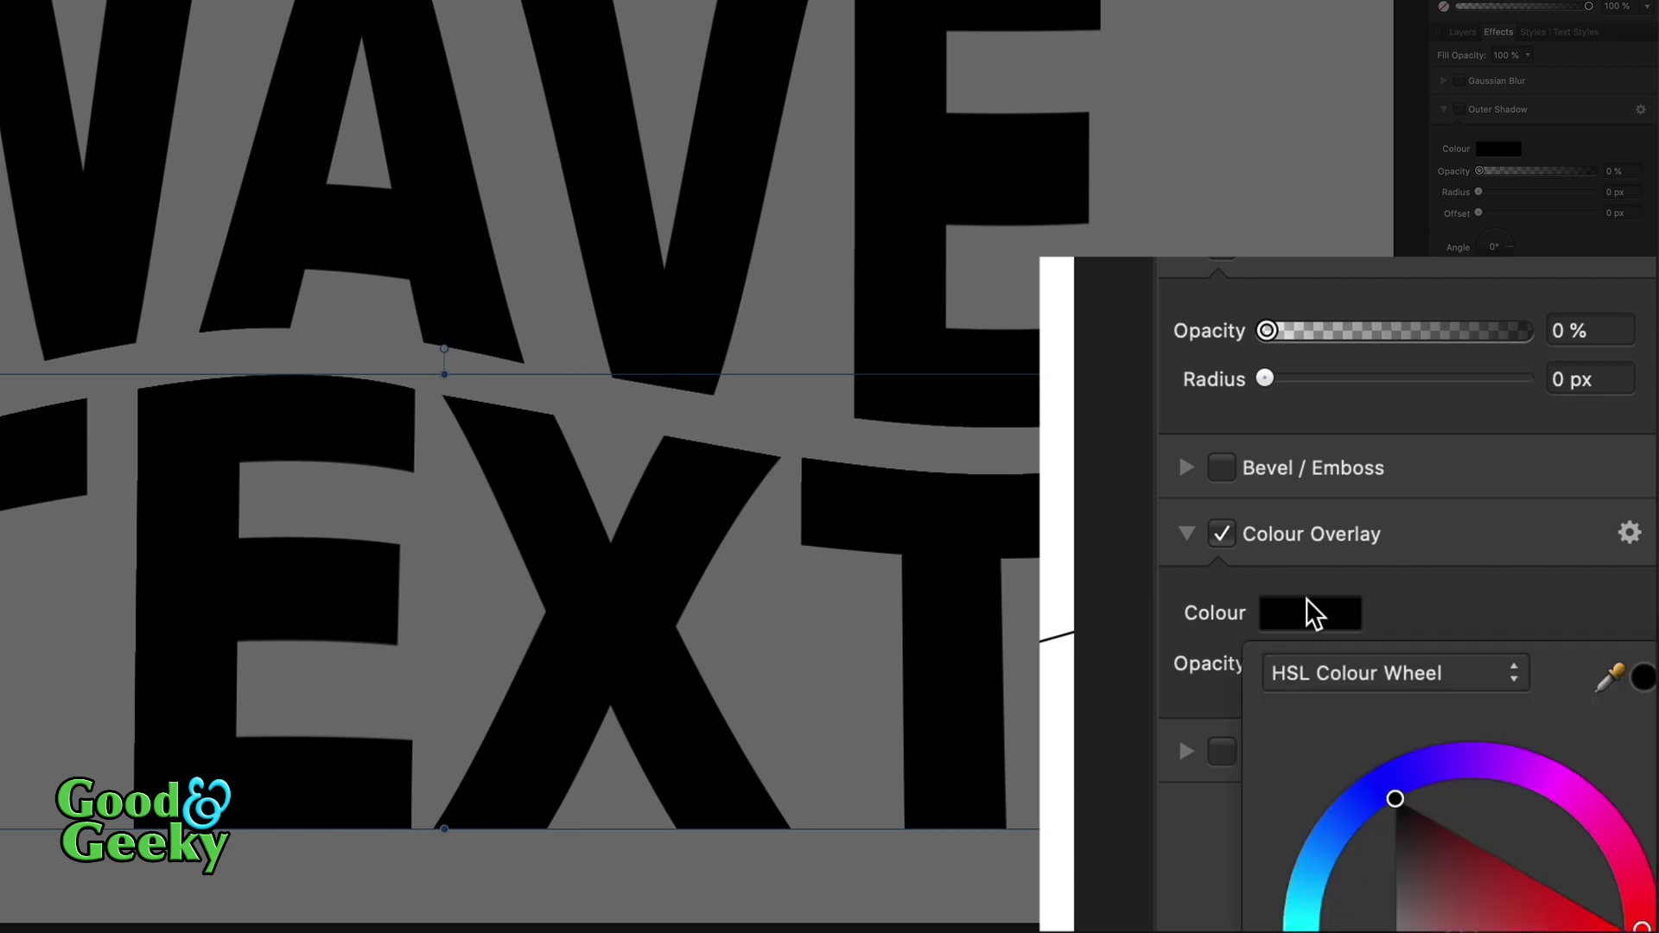
pyautogui.click(1485, 767)
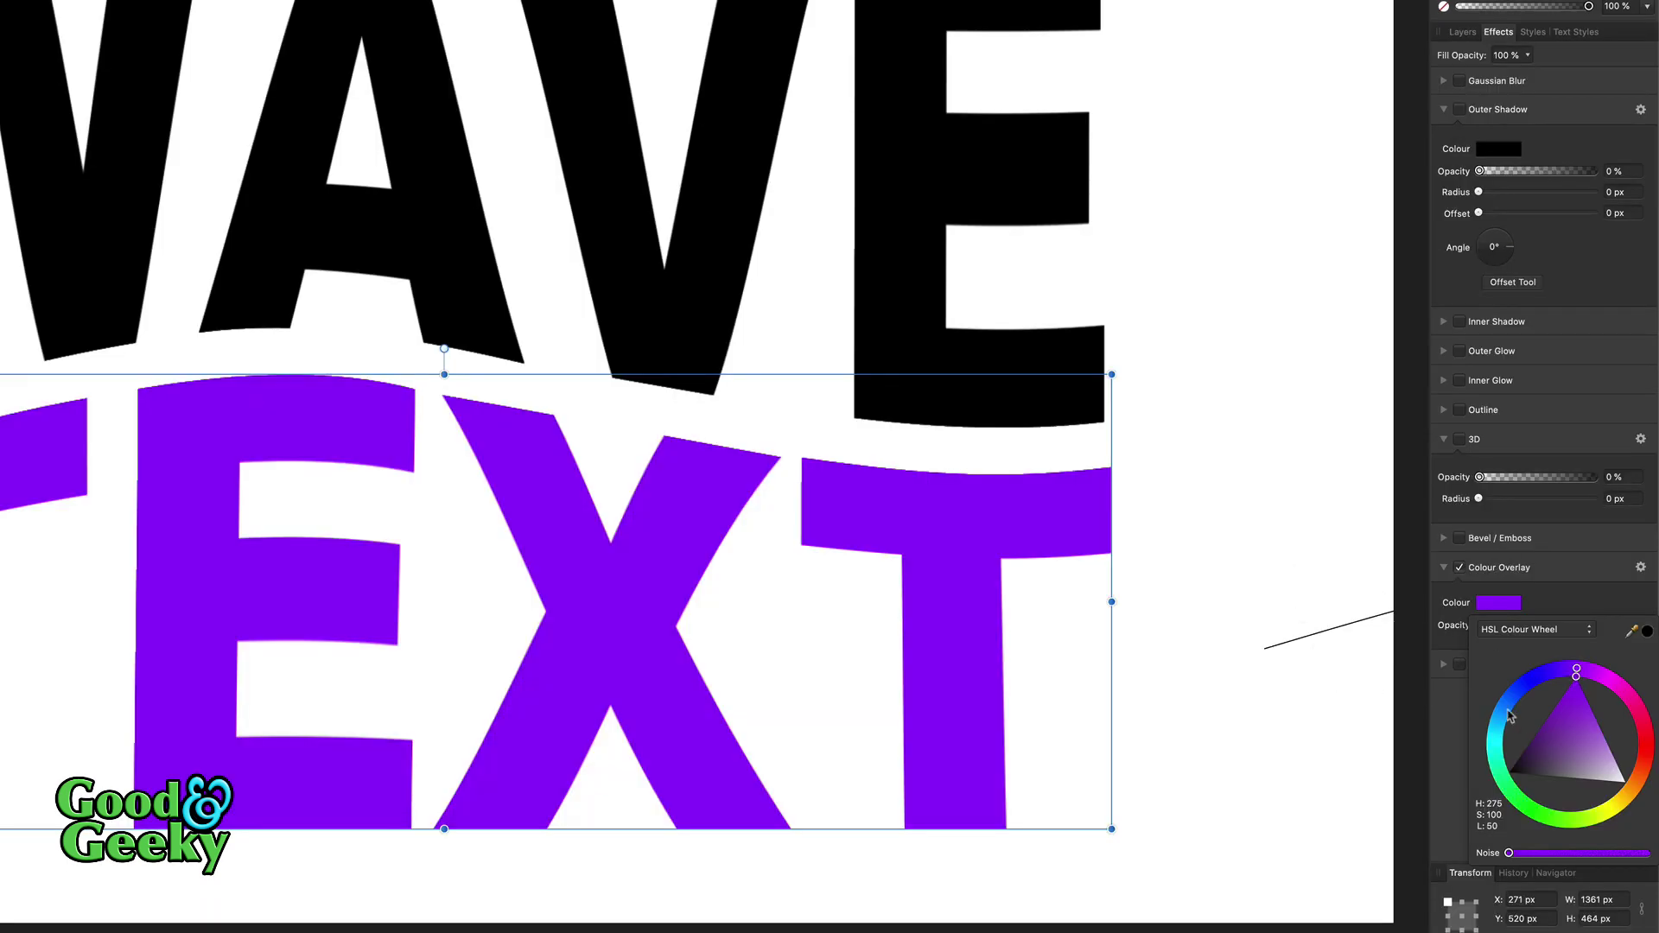
pyautogui.click(1560, 723)
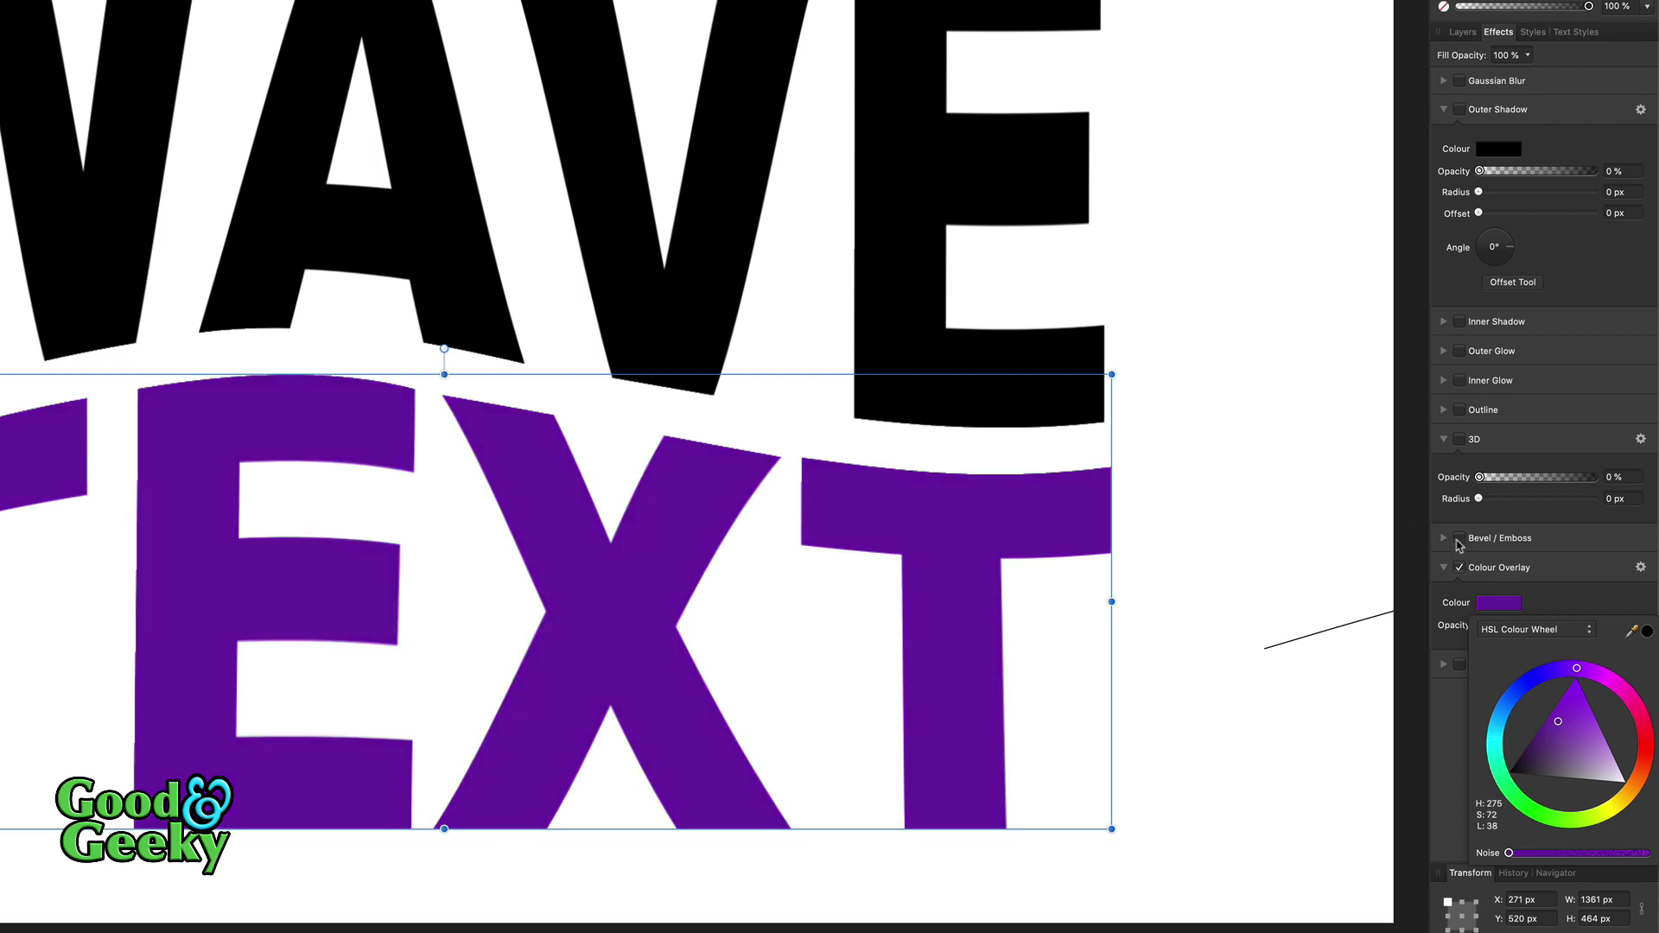
# Step: Add a 3D effect with an 8 px radius to the TEXT group
pyautogui.click(1459, 543)
pyautogui.click(1460, 543)
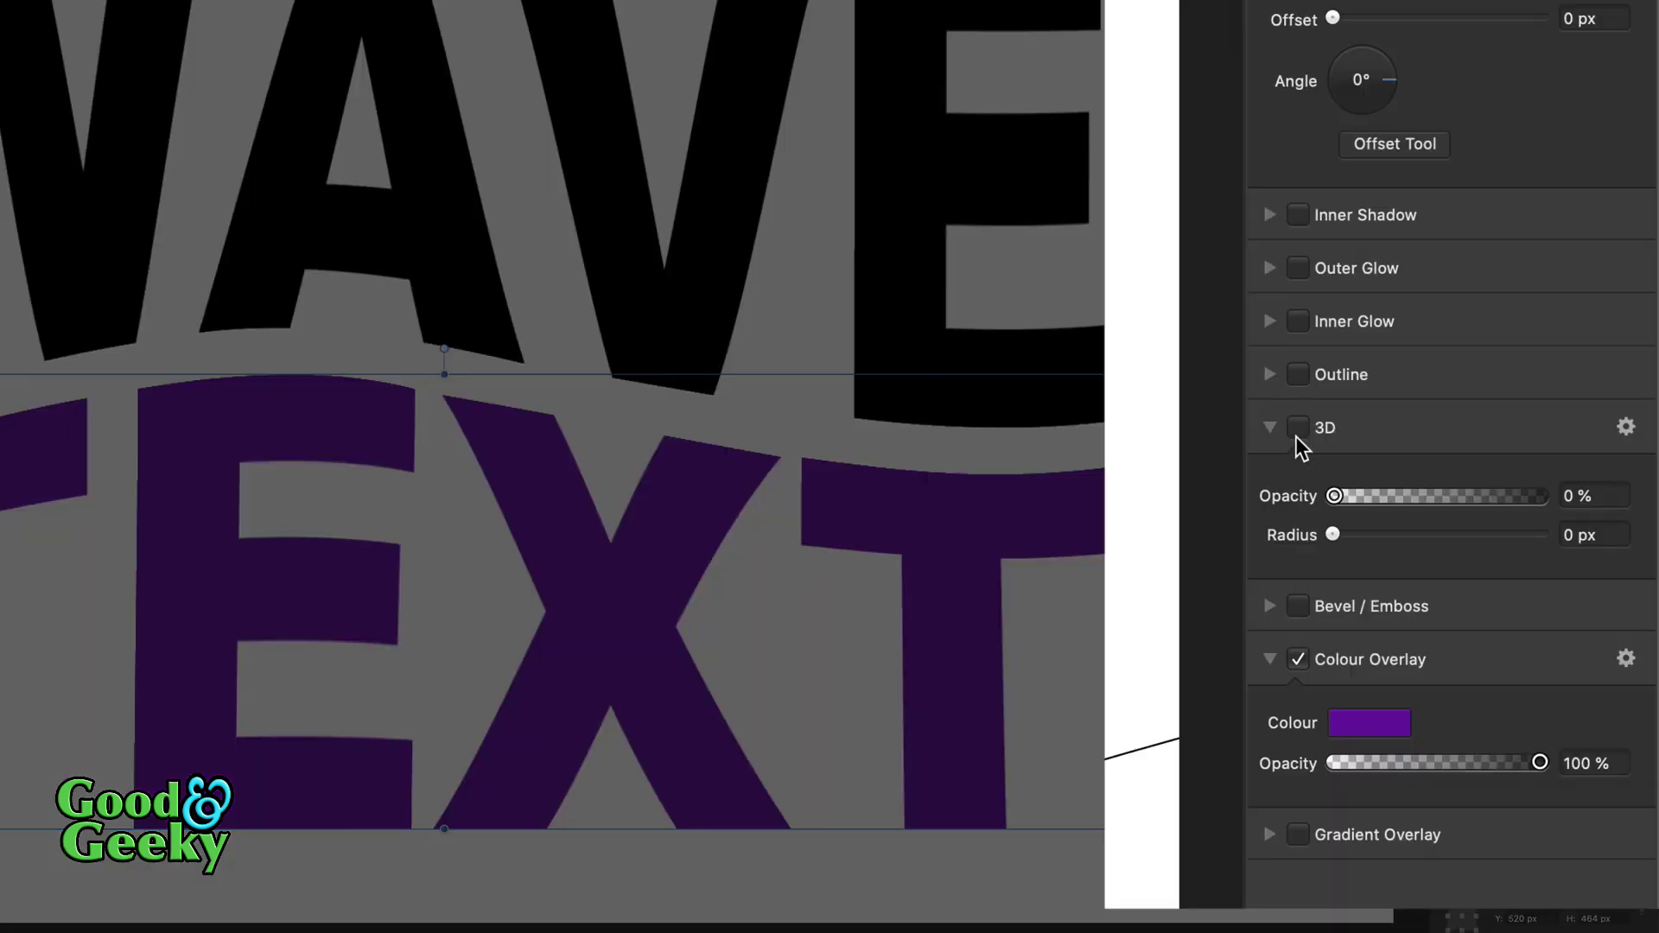
pyautogui.click(1298, 428)
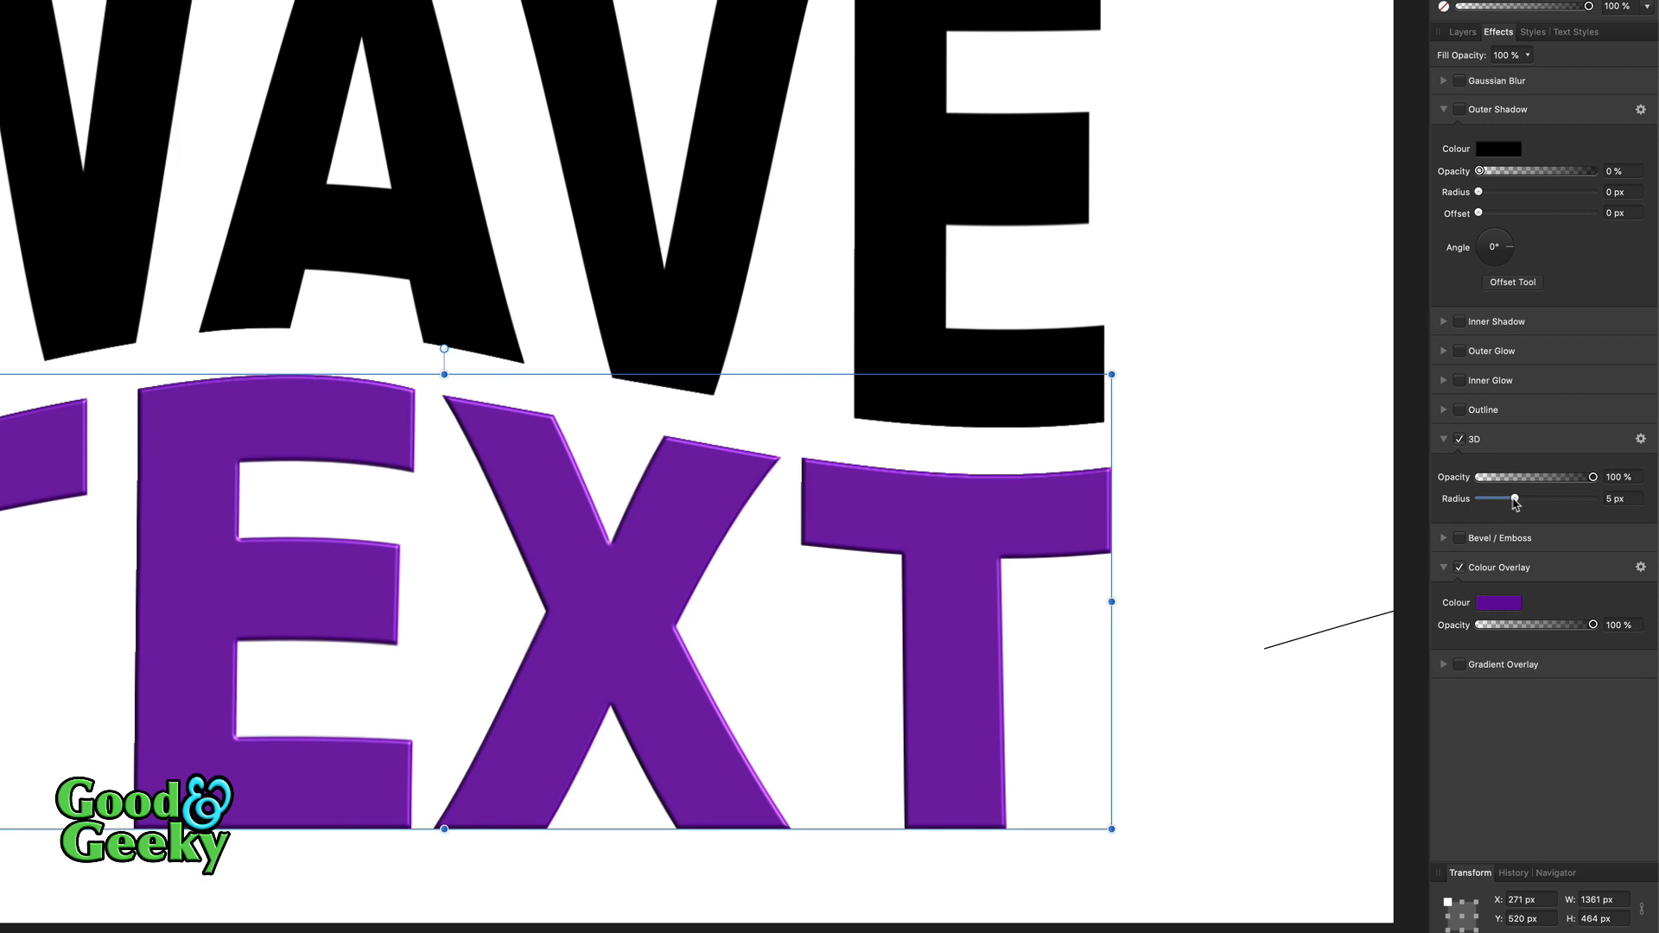
pyautogui.moveTo(1516, 504); pyautogui.dragTo(1523, 505)
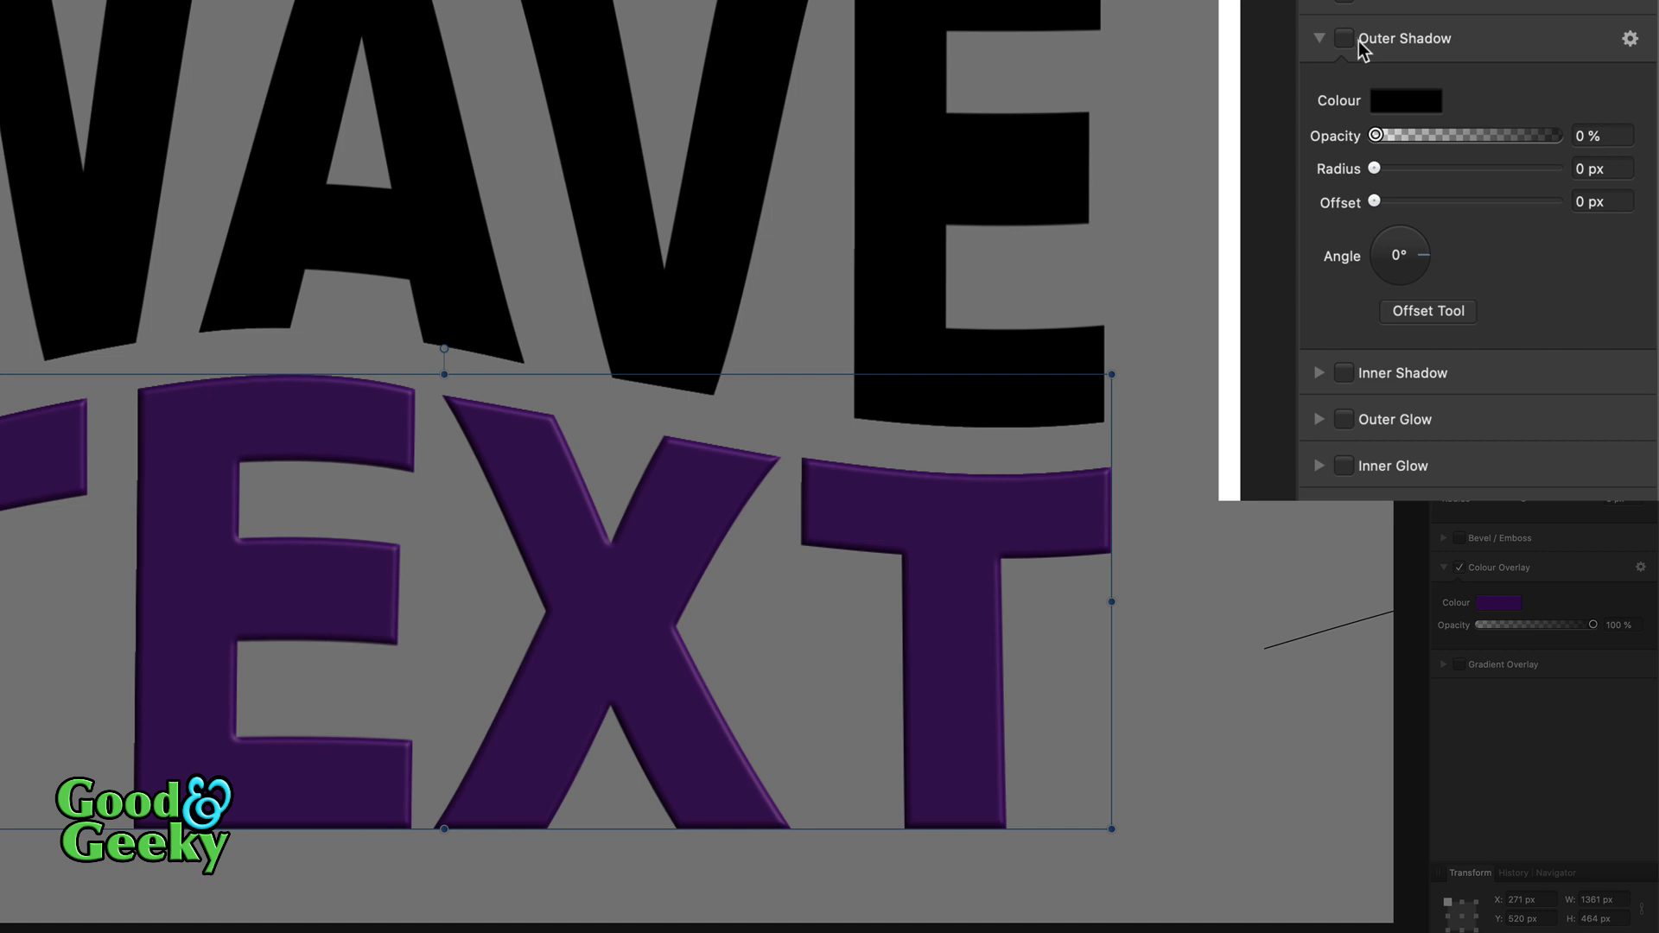
# Step: Add an Outer Shadow to the TEXT group with 74 % opacity, 21.2 px radius and 26.7 px offset
pyautogui.click(1345, 38)
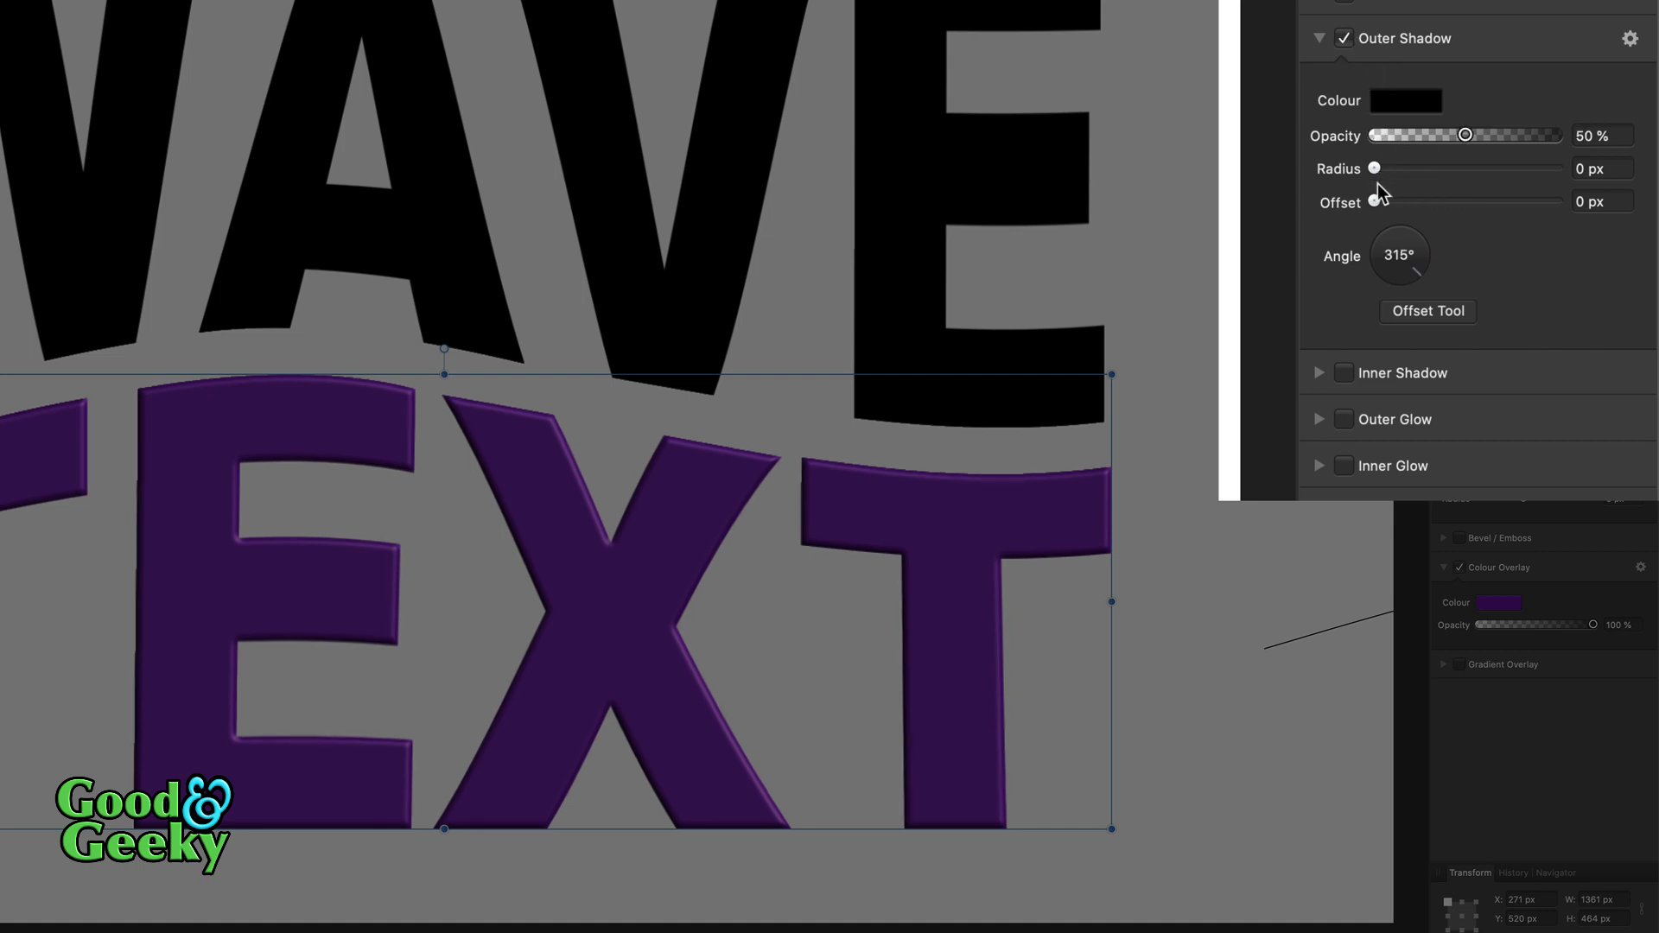
pyautogui.moveTo(1375, 202); pyautogui.dragTo(1508, 264)
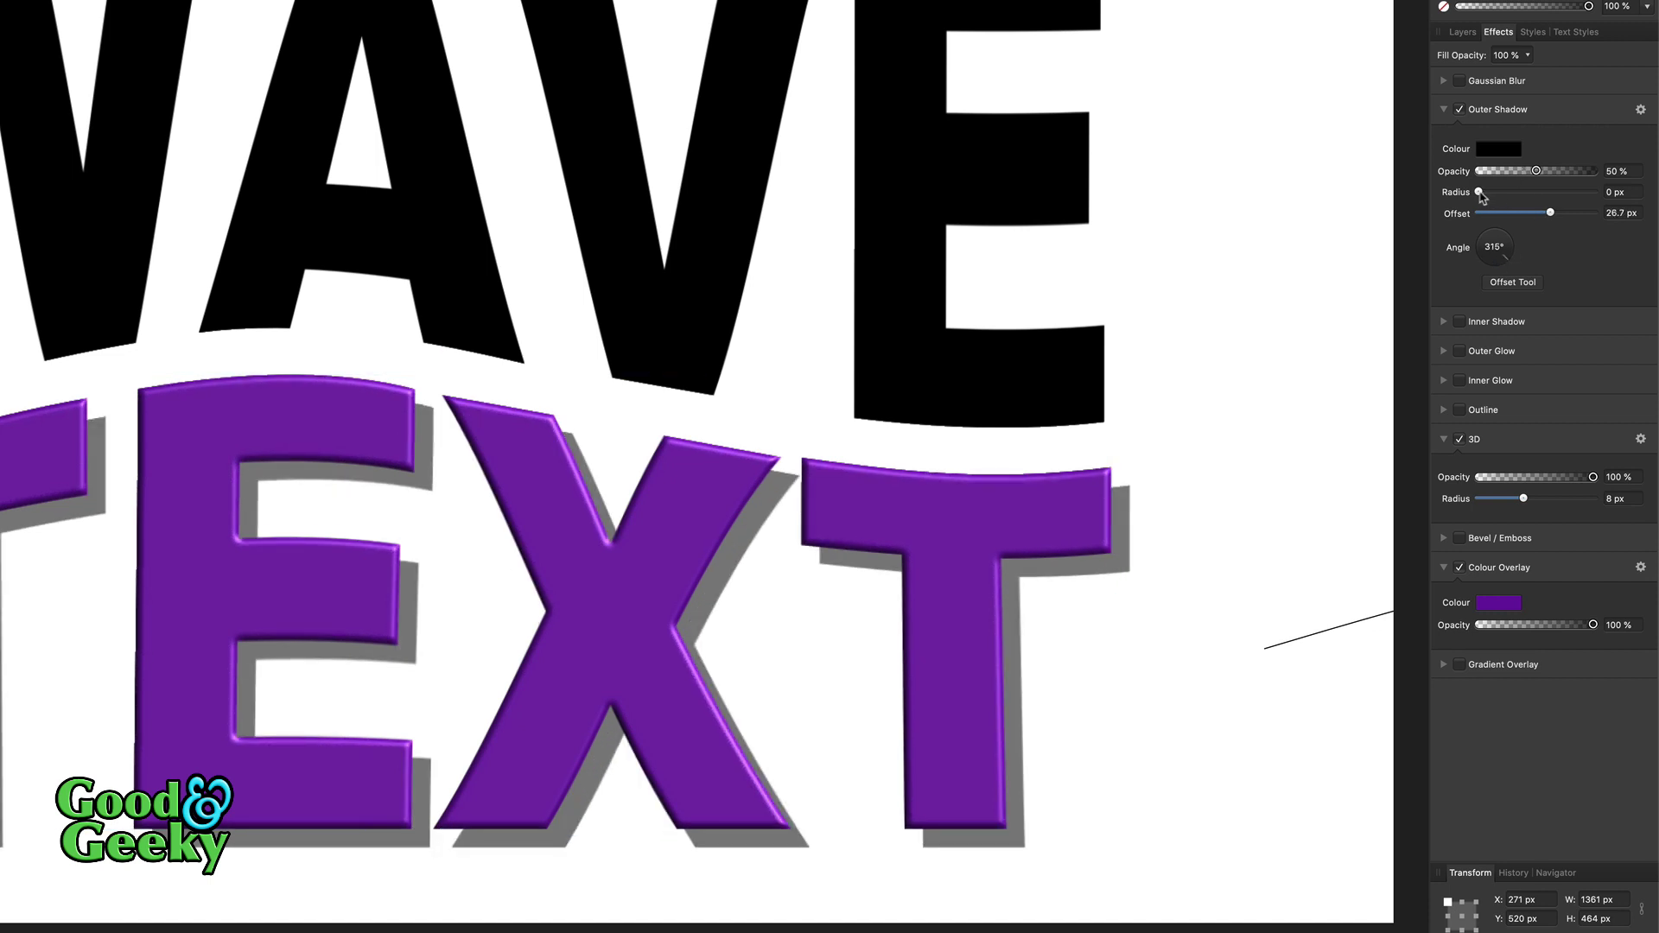
pyautogui.moveTo(1480, 193); pyautogui.dragTo(1534, 199)
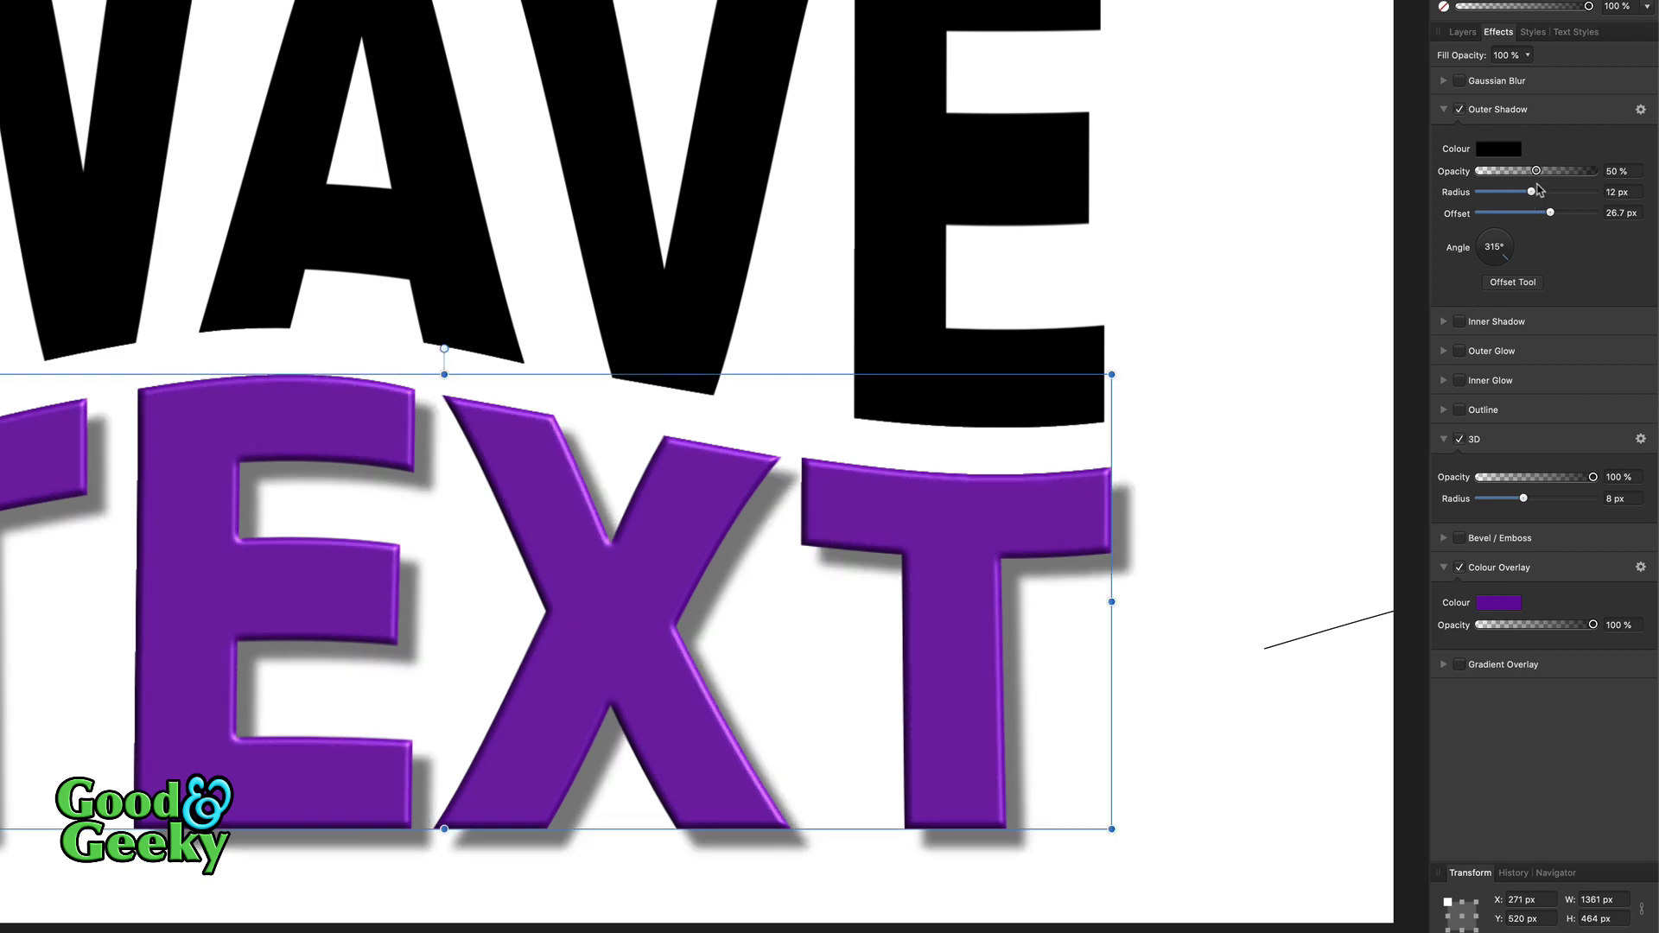
pyautogui.moveTo(1536, 172); pyautogui.dragTo(1567, 175)
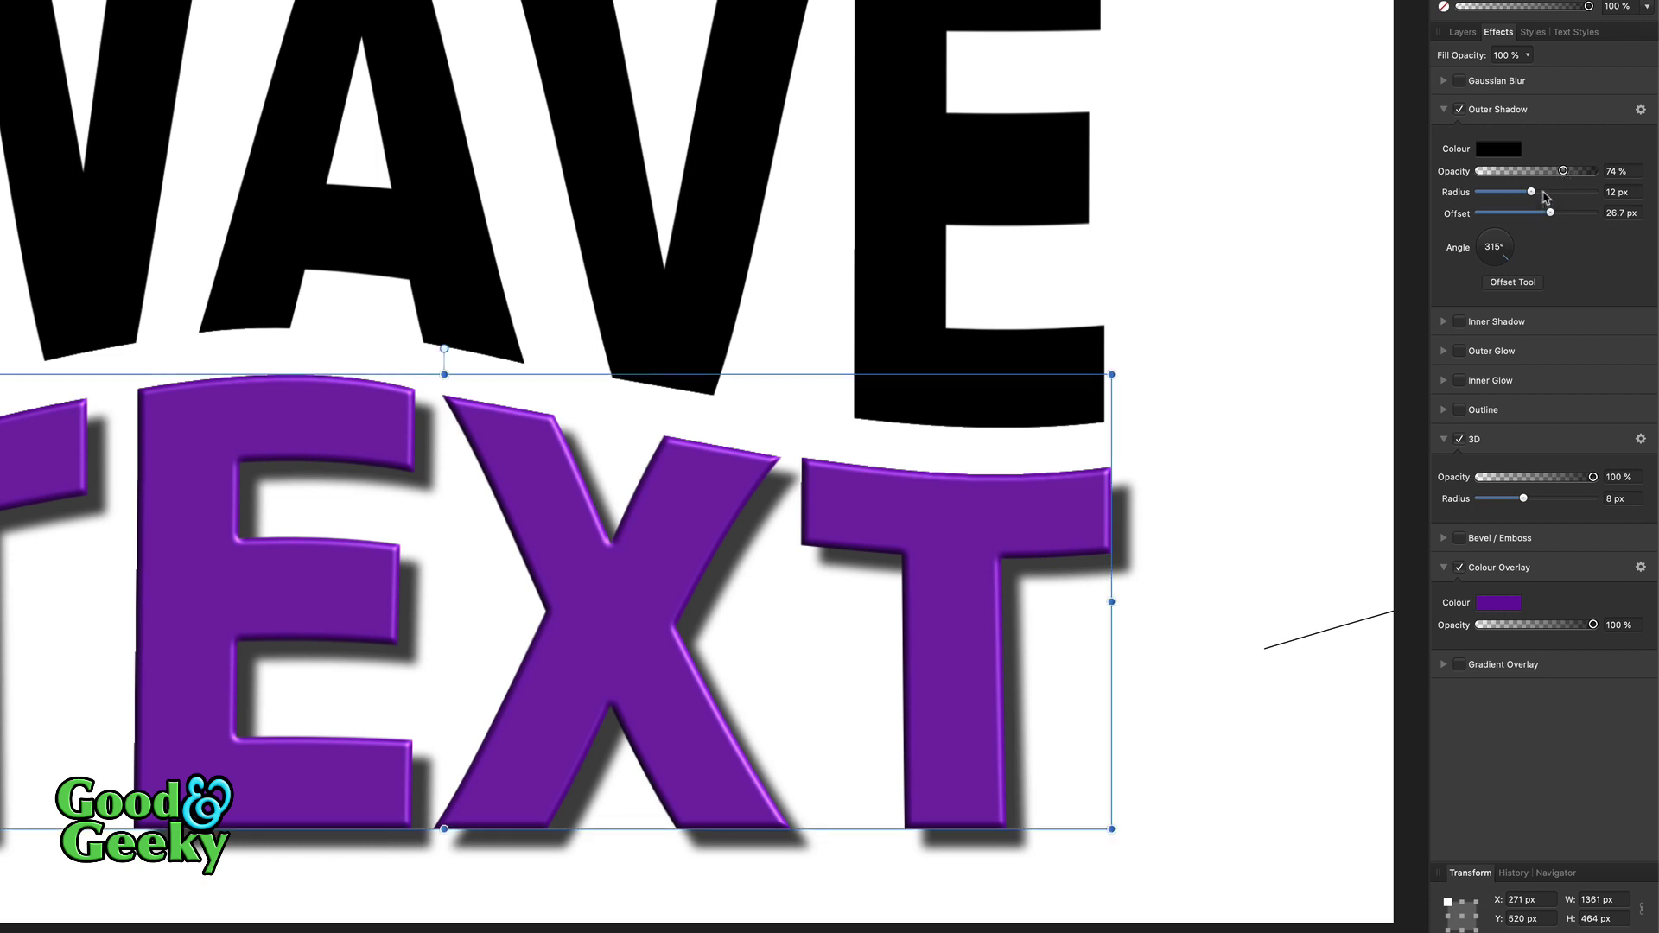
pyautogui.click(1544, 192)
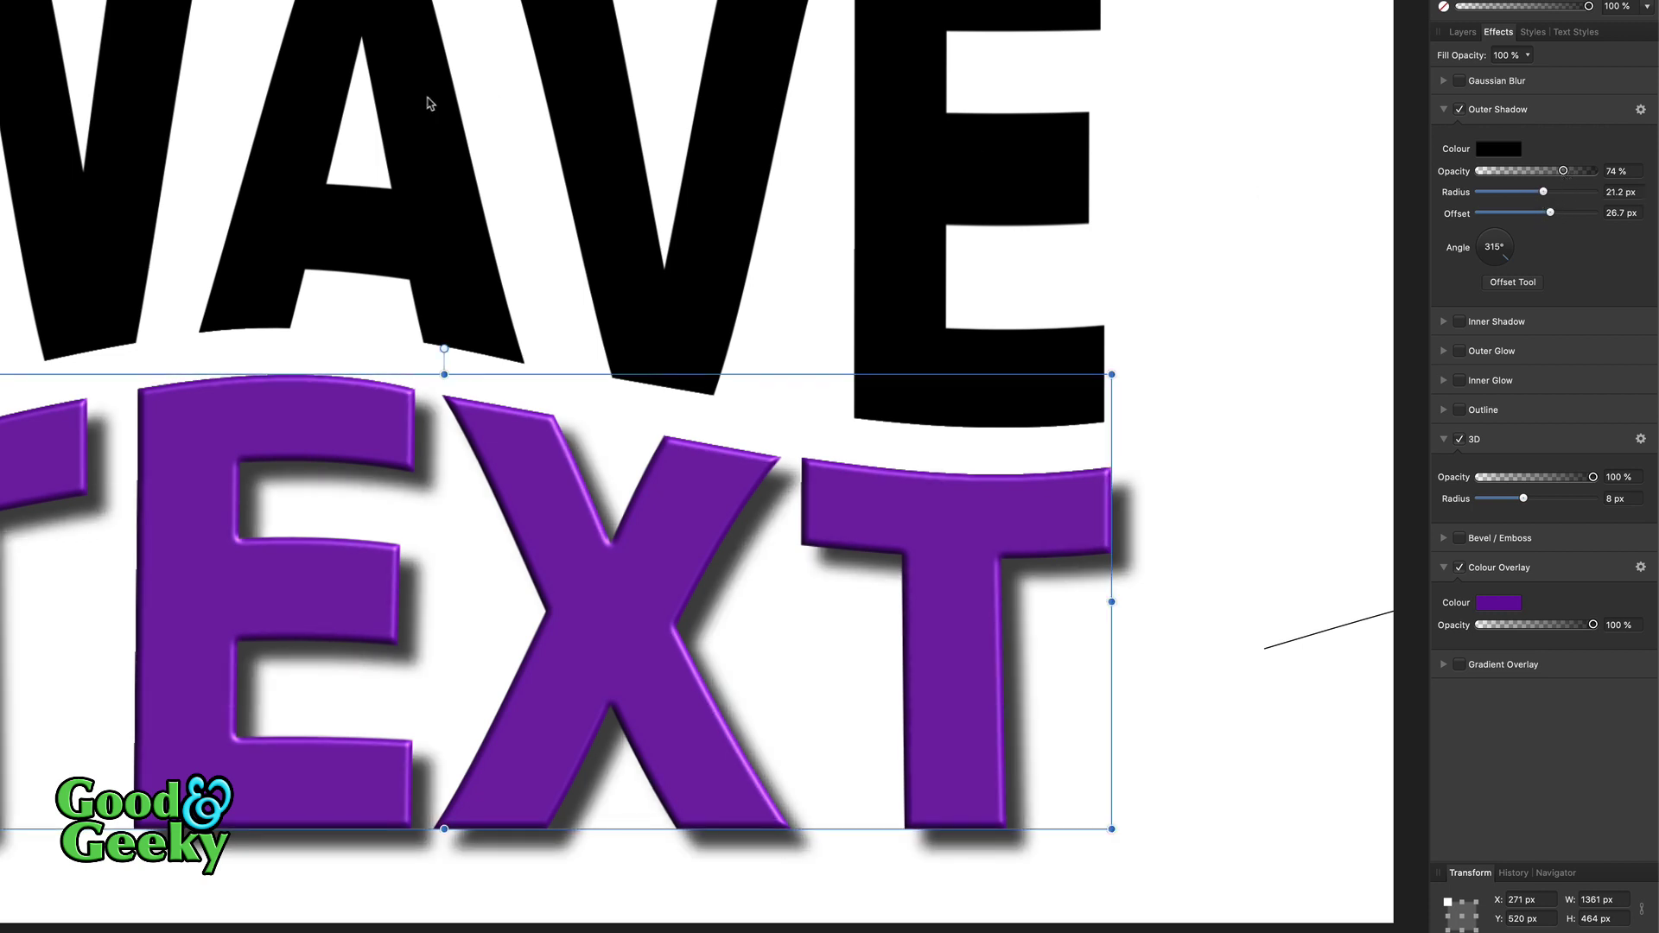
# Step: Deselect TEXT, select the WAVE group and turn on its 3D effect
pyautogui.press('super+d')
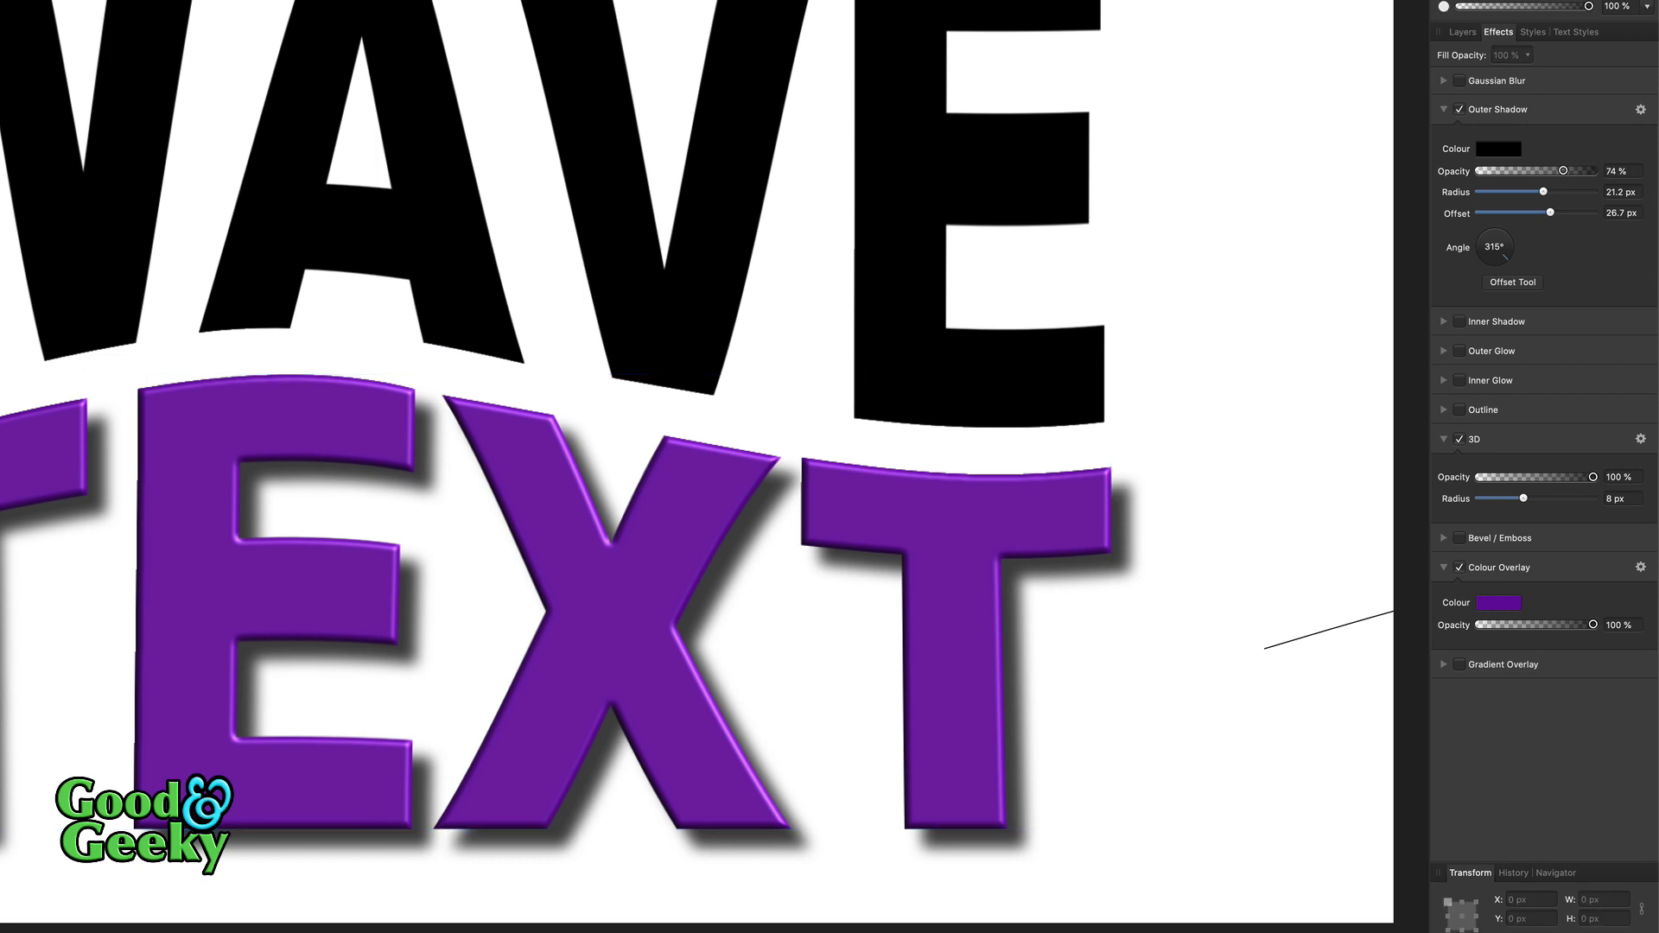
pyautogui.click(899, 259)
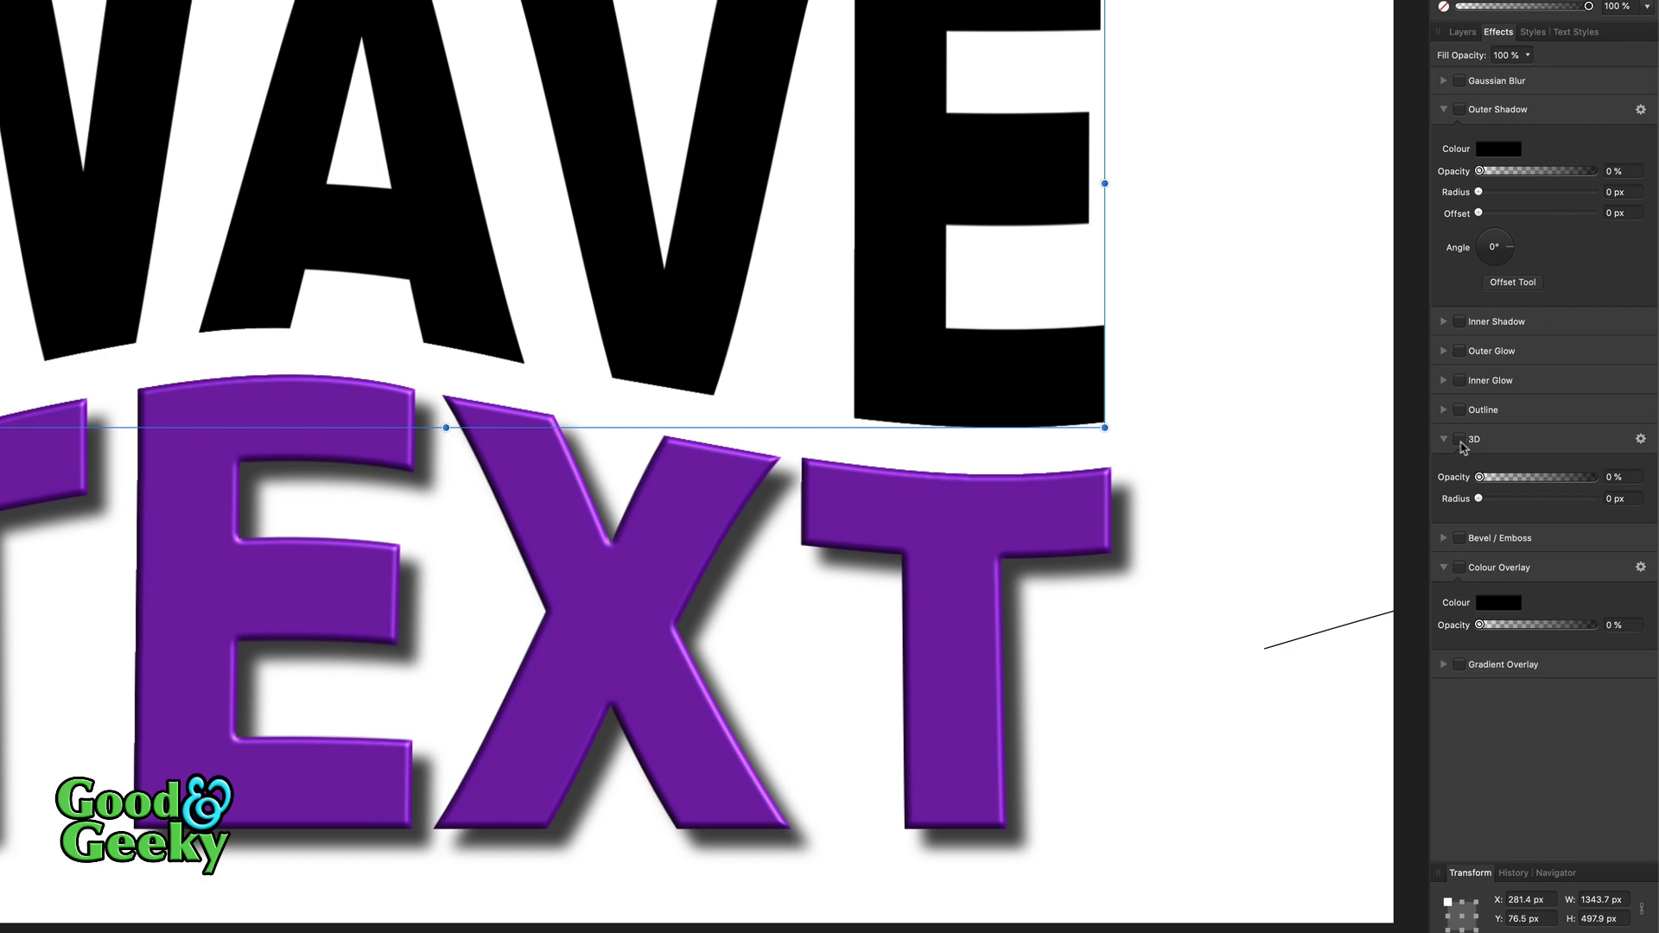
pyautogui.click(1459, 441)
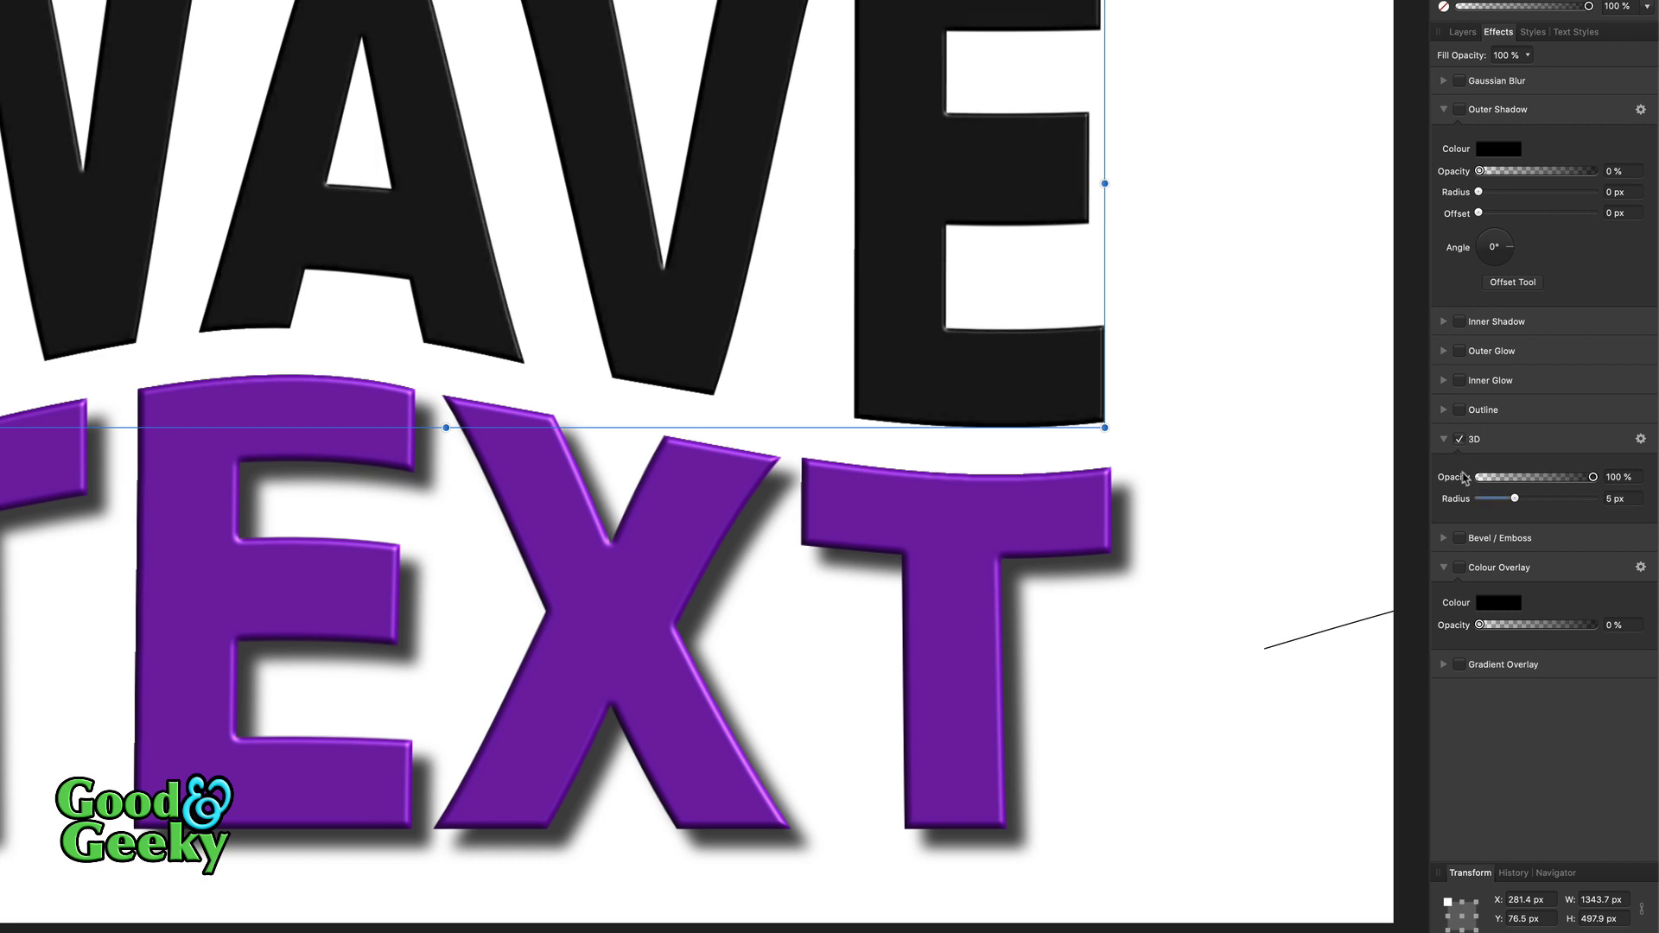
# Step: Set the WAVE group's 3D radius to 7 px and add an Outer Shadow with 68 % opacity, 8.2 px radius and 13.2 px offset
pyautogui.moveTo(1515, 498); pyautogui.dragTo(1521, 499)
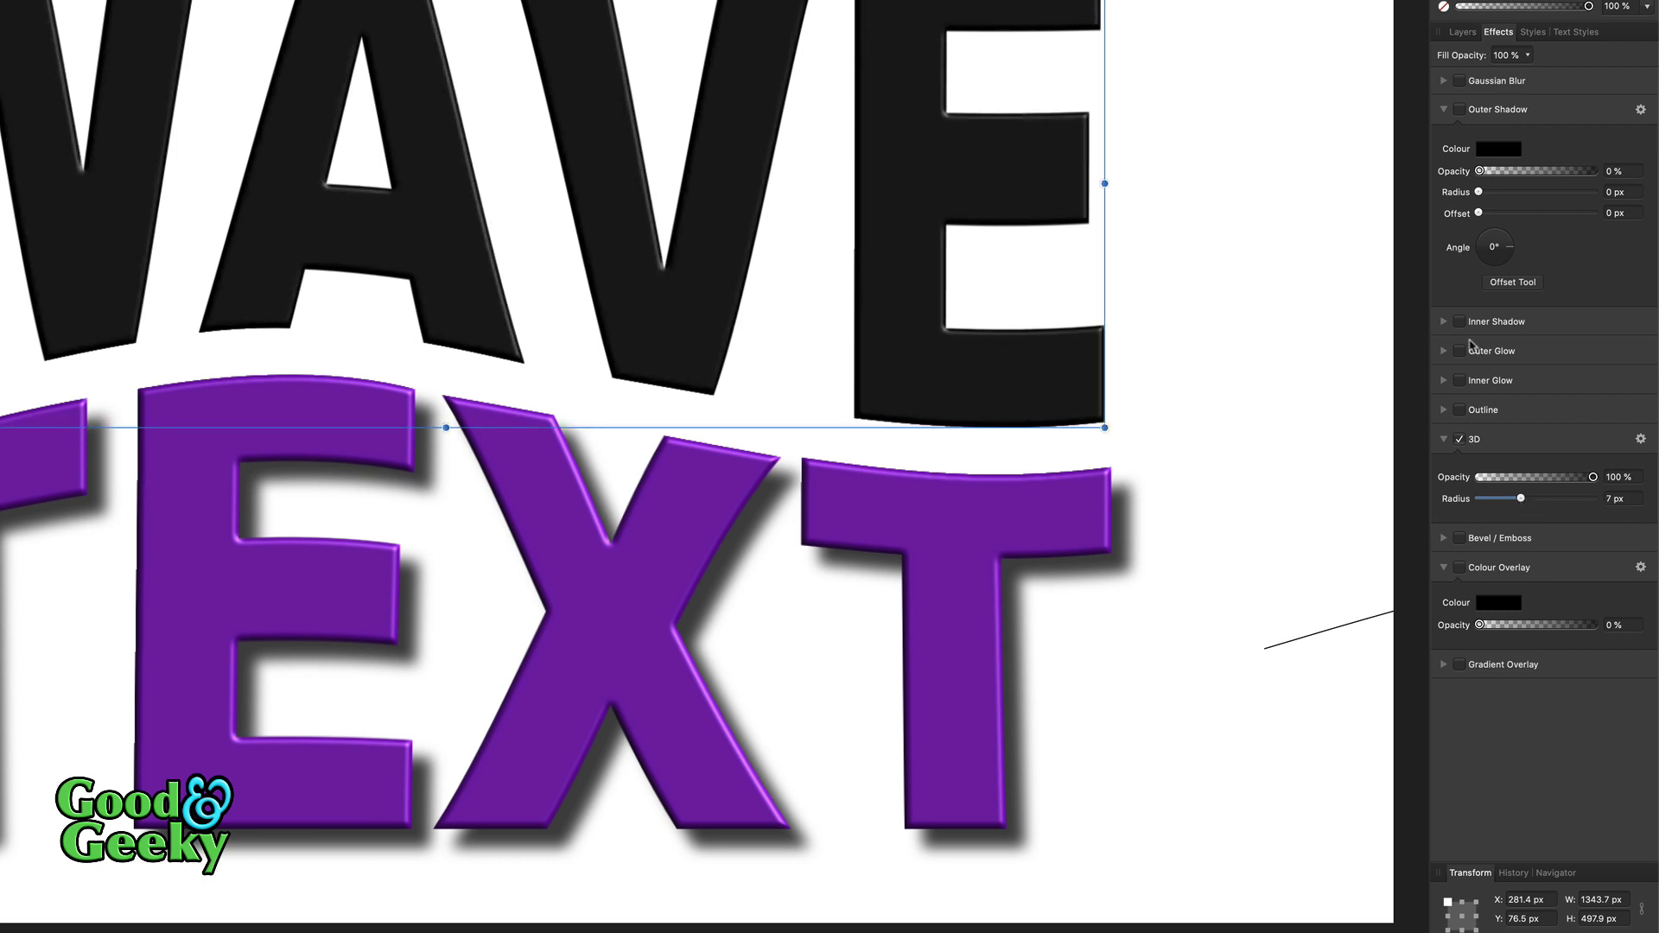
pyautogui.click(1459, 110)
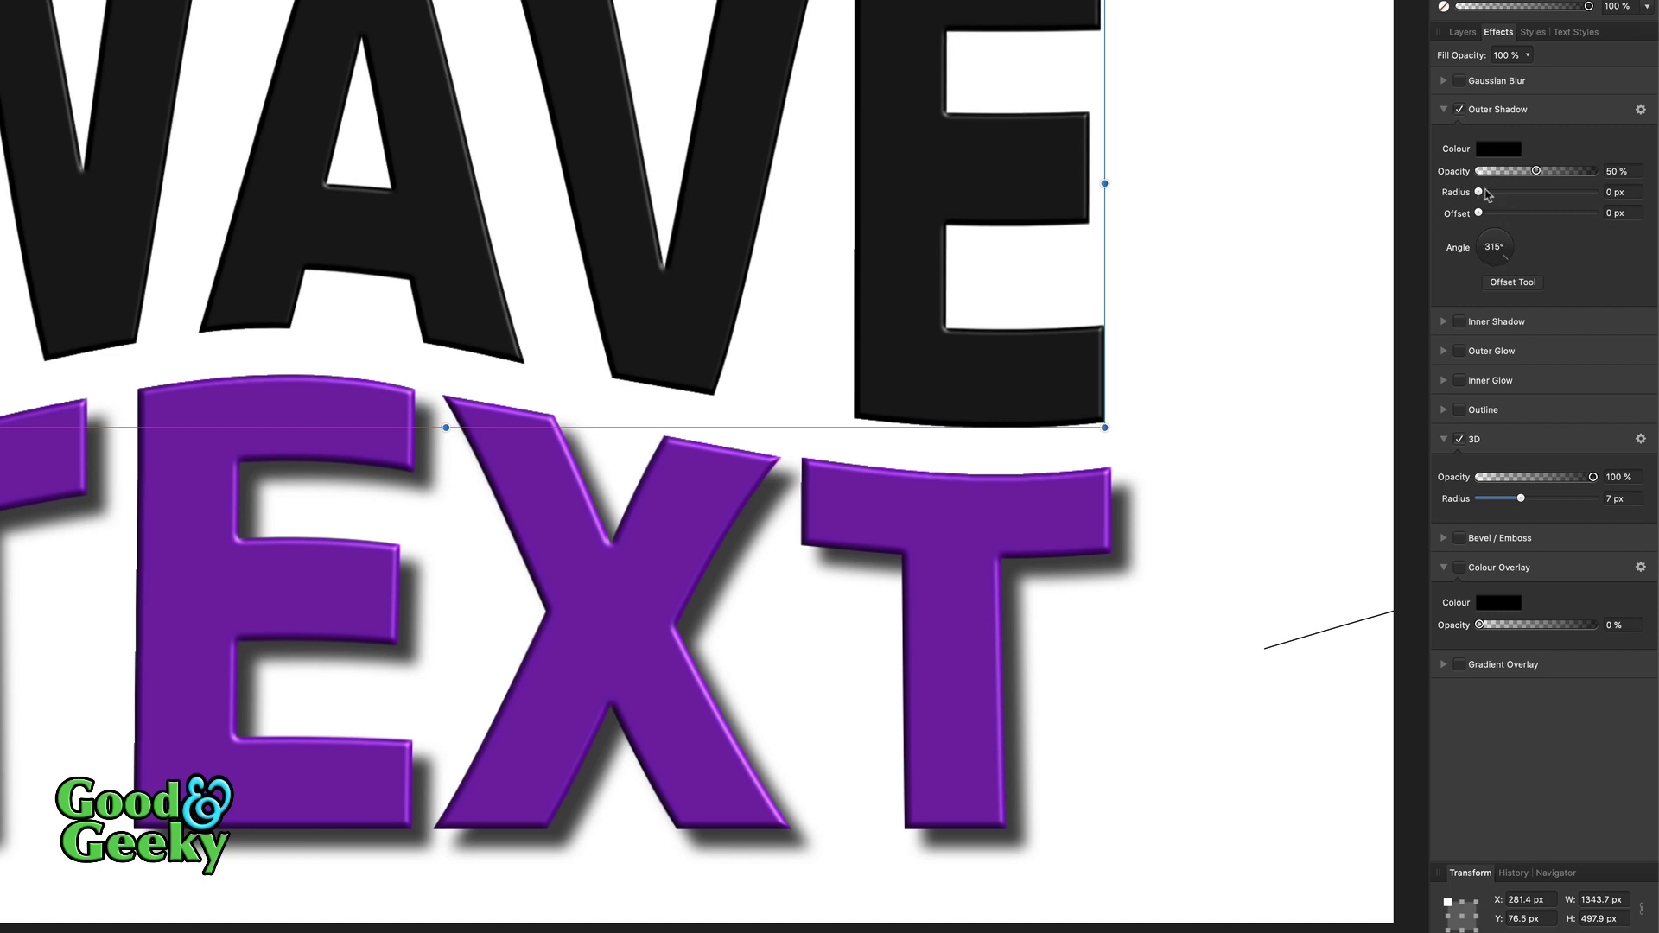
pyautogui.moveTo(1479, 192); pyautogui.dragTo(1524, 194)
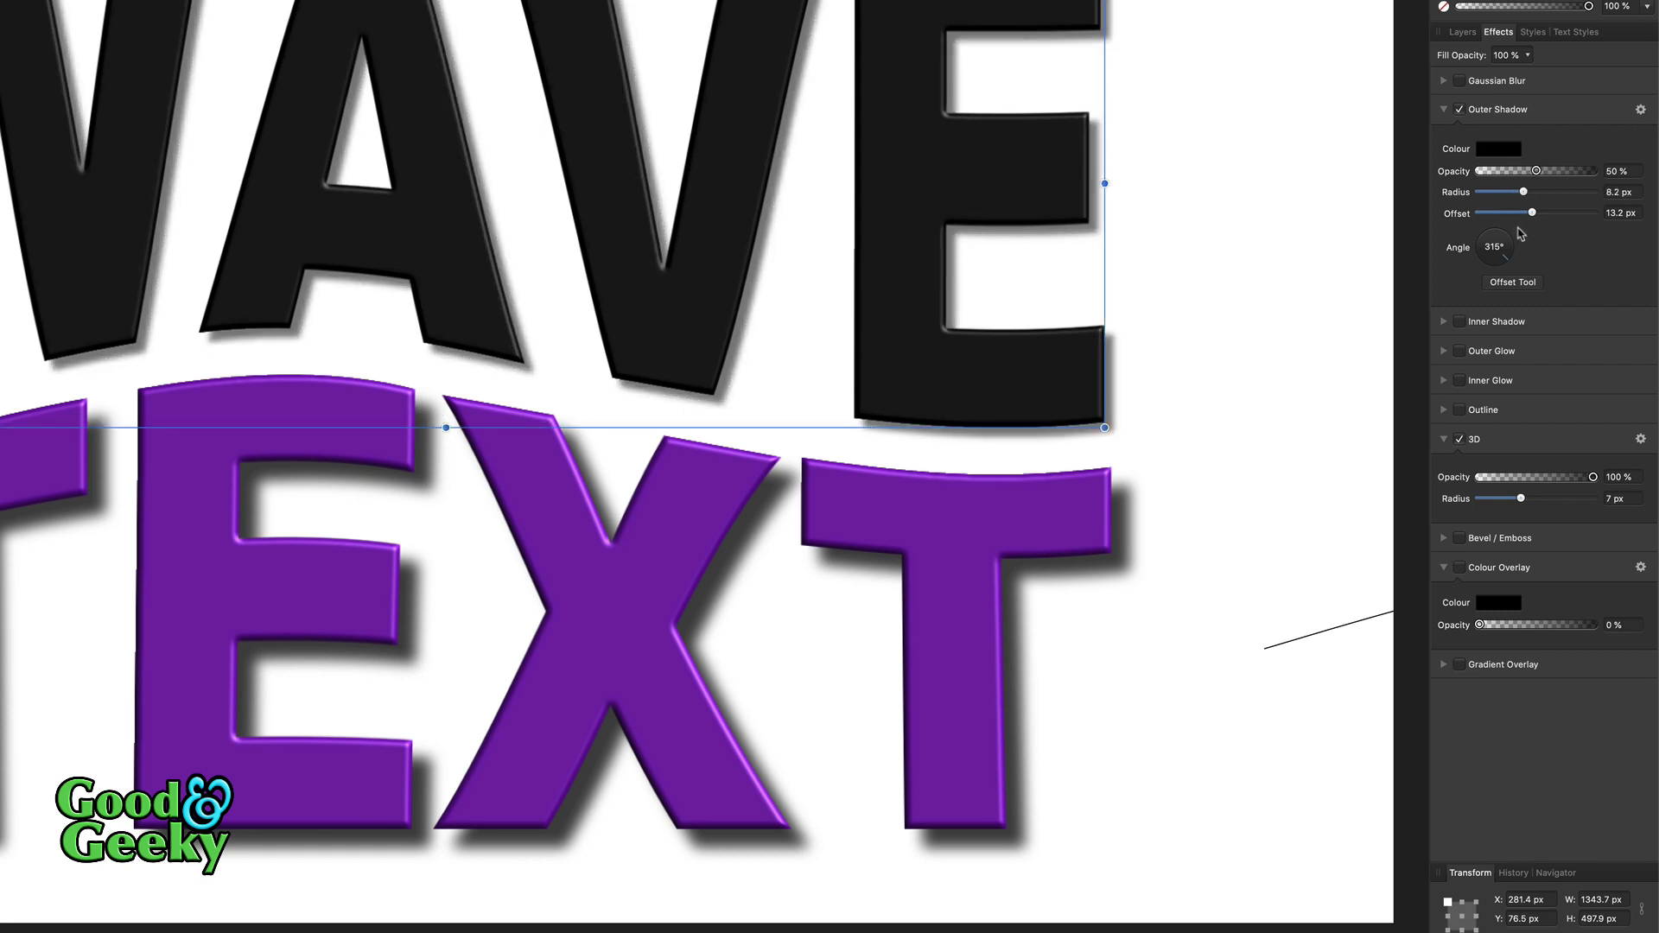
pyautogui.click(1559, 172)
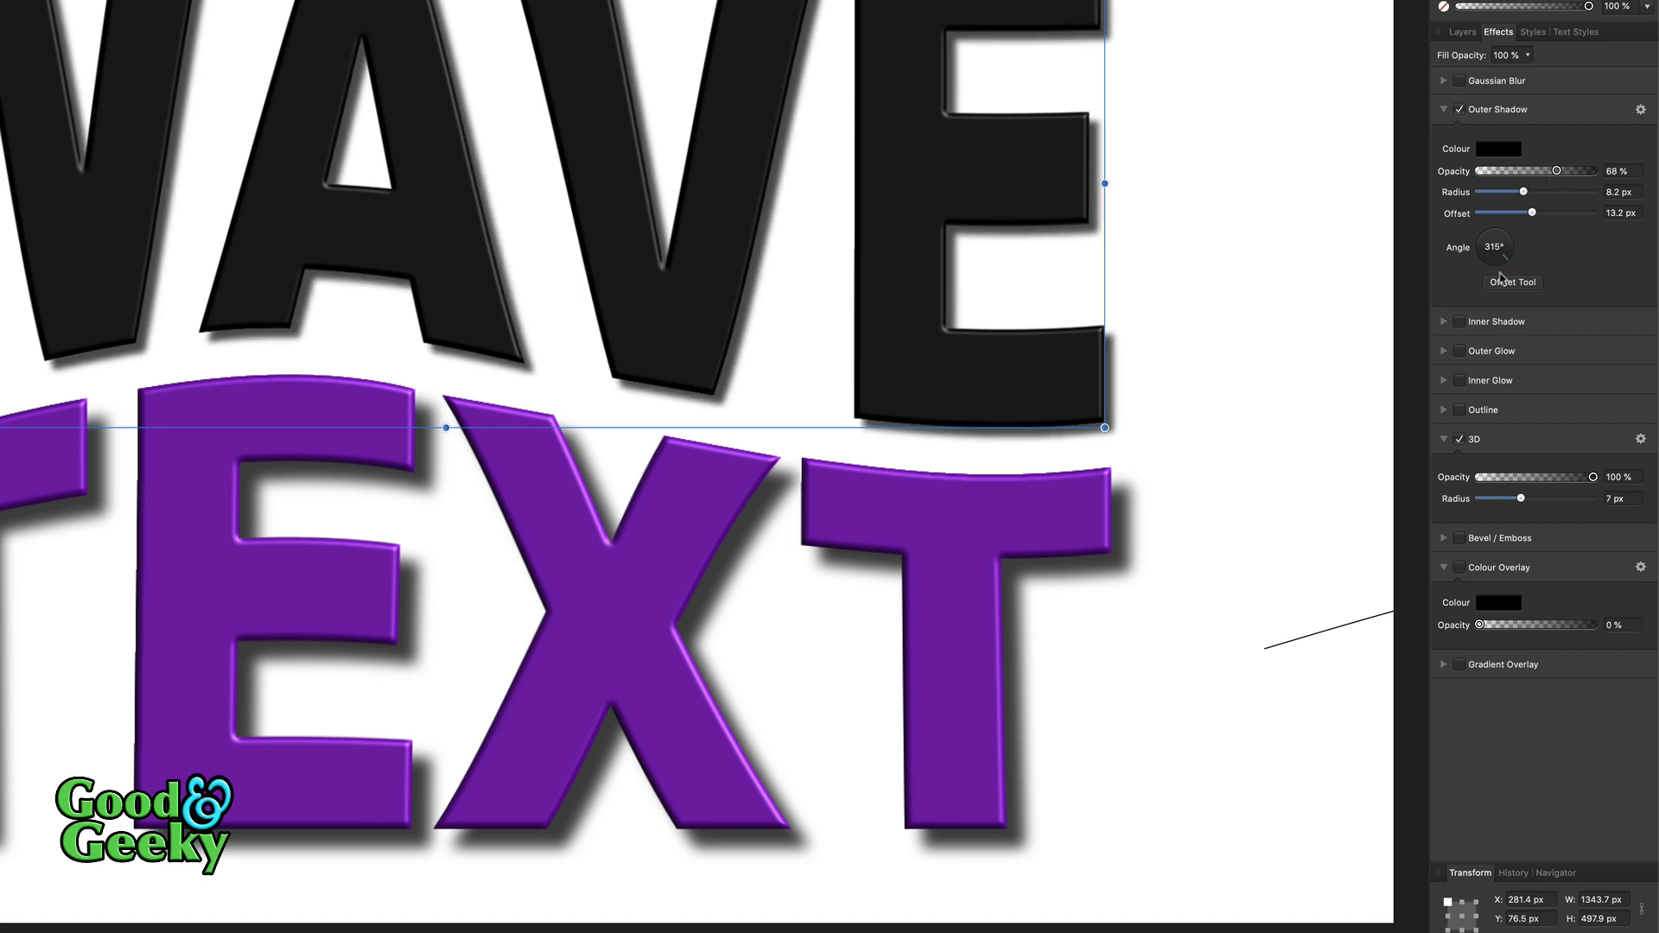
# Step: Add a dark red Colour Overlay effect to the WAVE group and deselect it
pyautogui.click(1459, 569)
pyautogui.click(1497, 602)
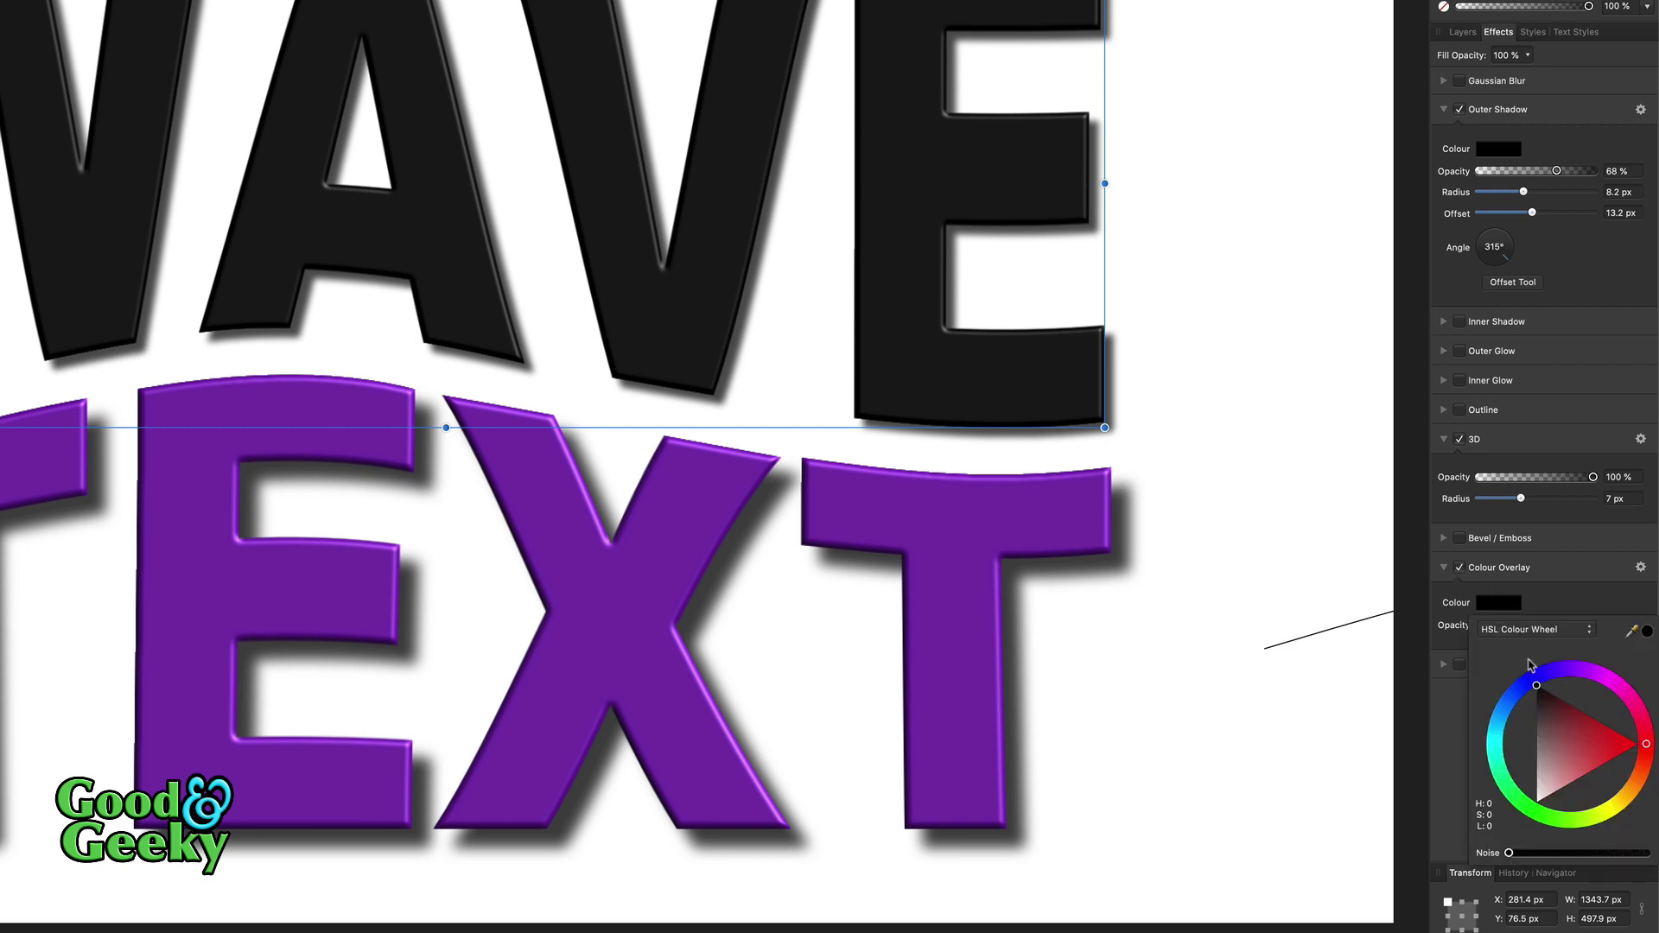
pyautogui.click(1588, 731)
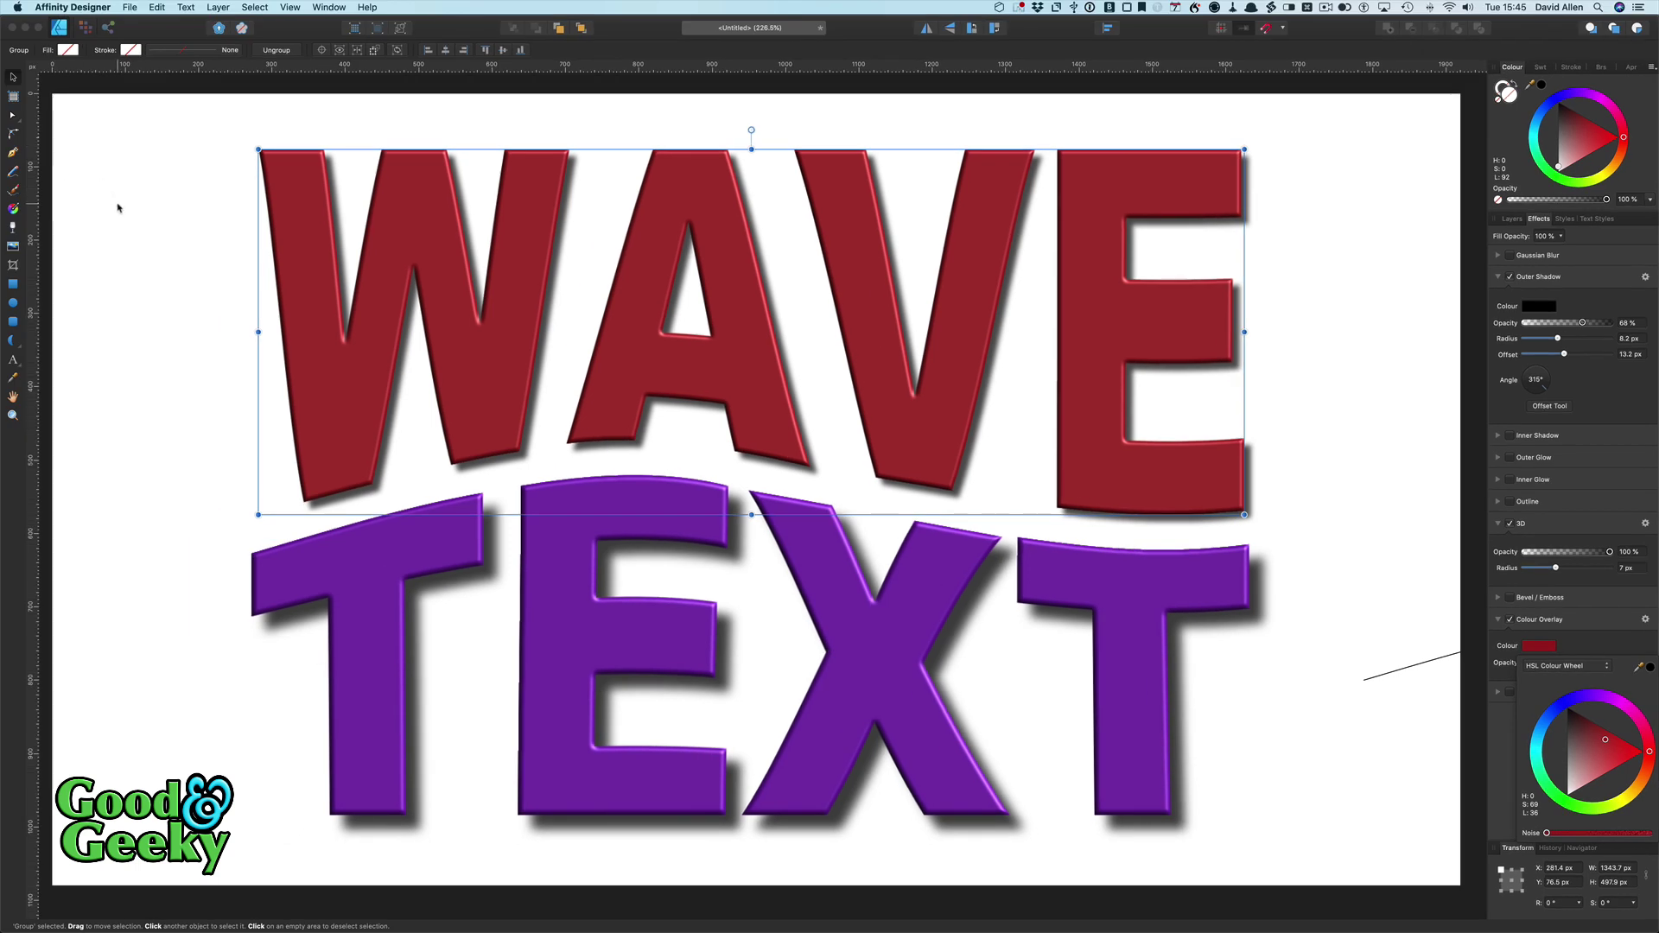
pyautogui.click(117, 207)
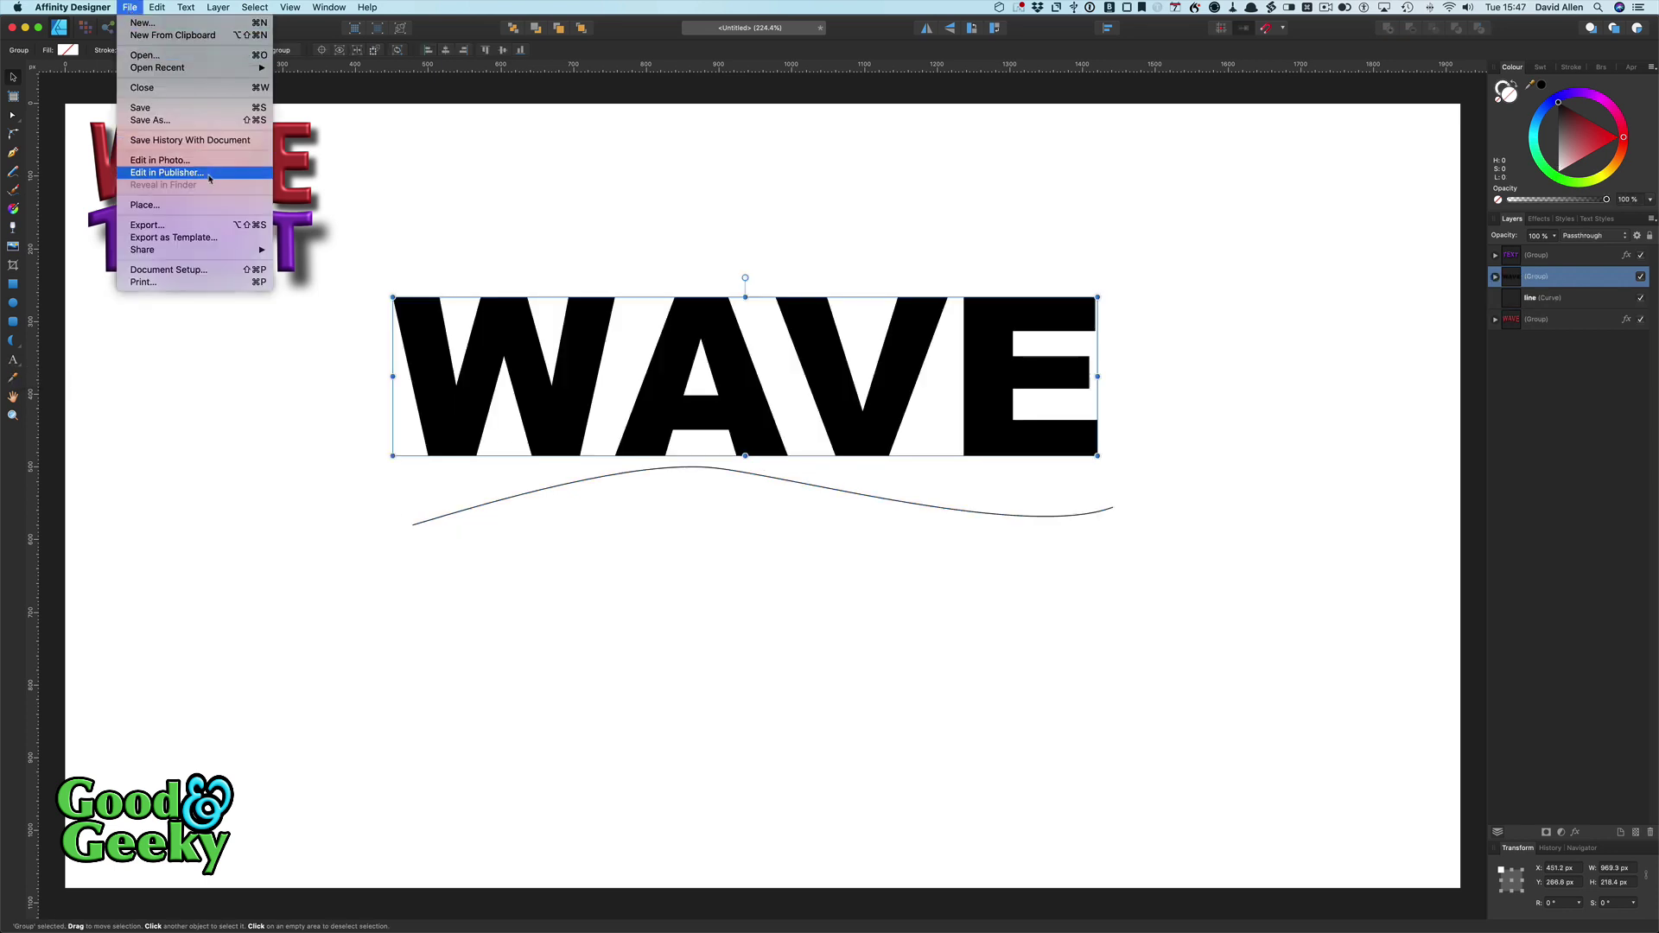
# Step: Open the document in Affinity Photo, fit the black WAVE lettering's mesh-warped lower edge to the wavy line and return to Affinity Designer
pyautogui.click(202, 161)
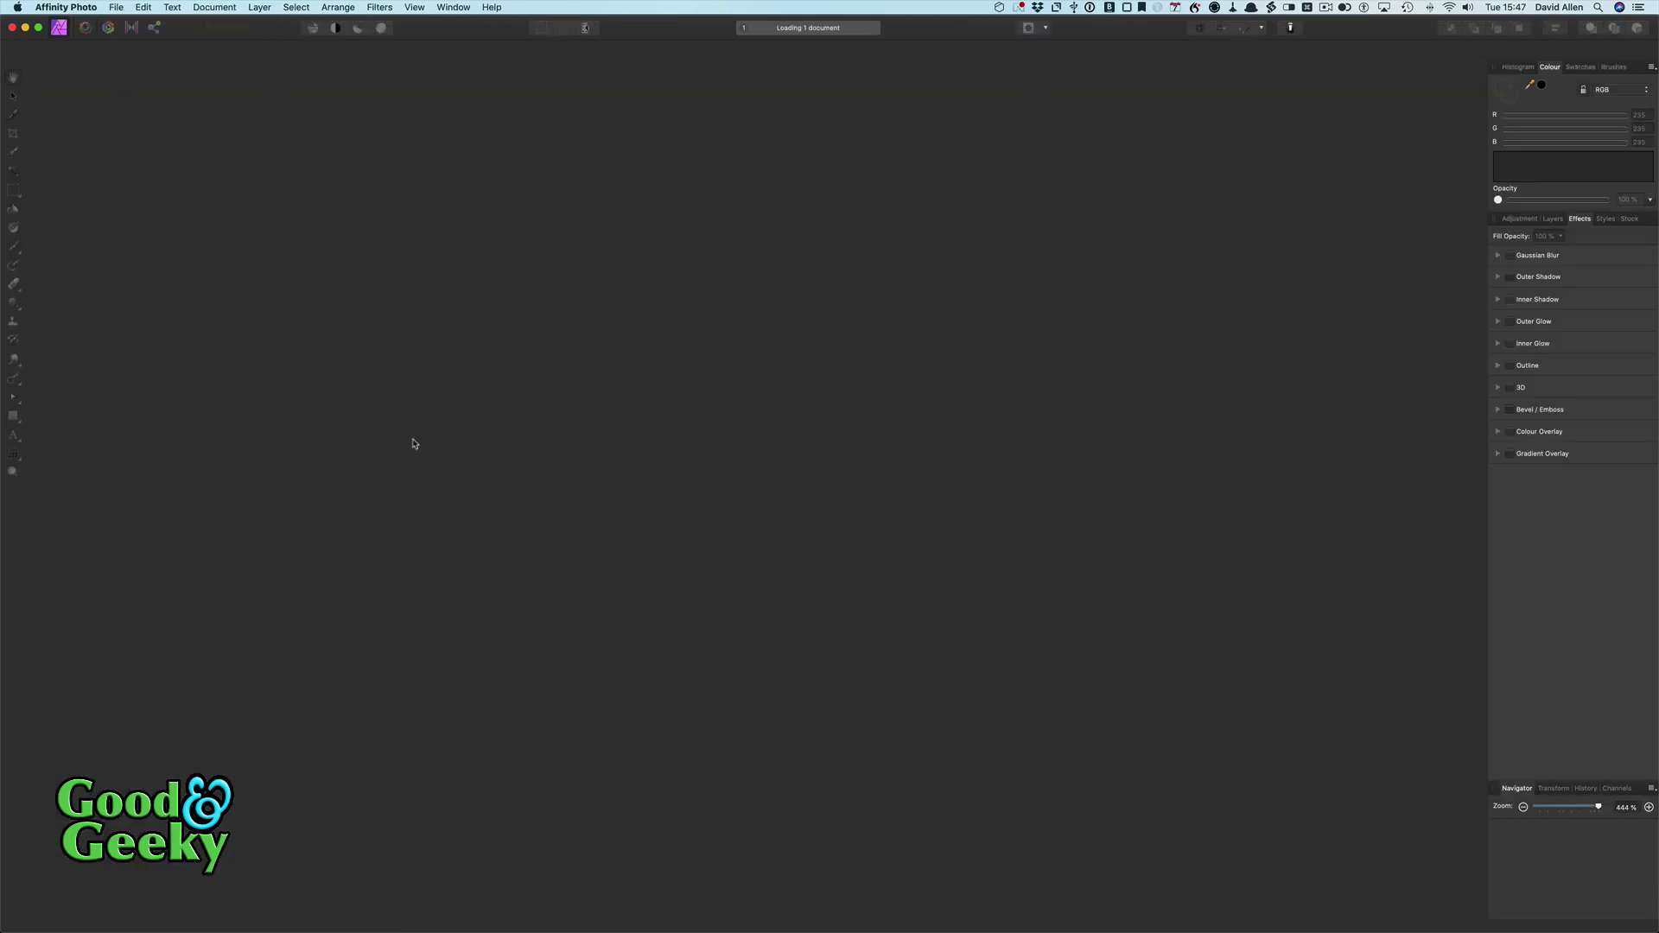
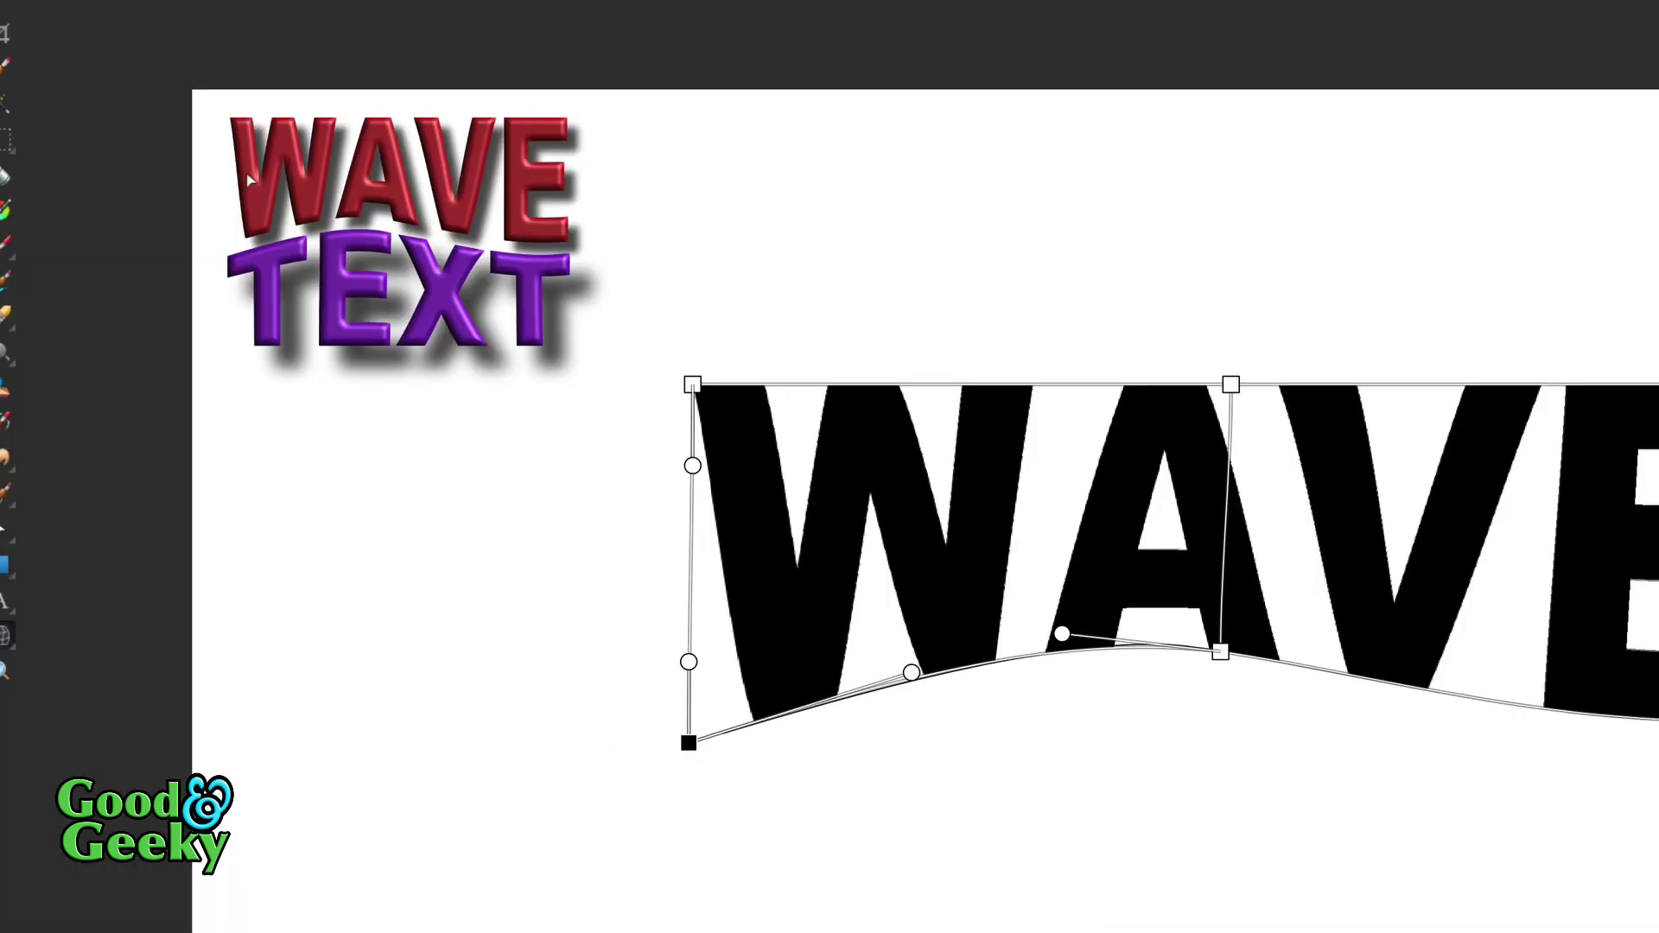
pyautogui.click(1220, 651)
pyautogui.moveTo(1221, 651); pyautogui.dragTo(1231, 653)
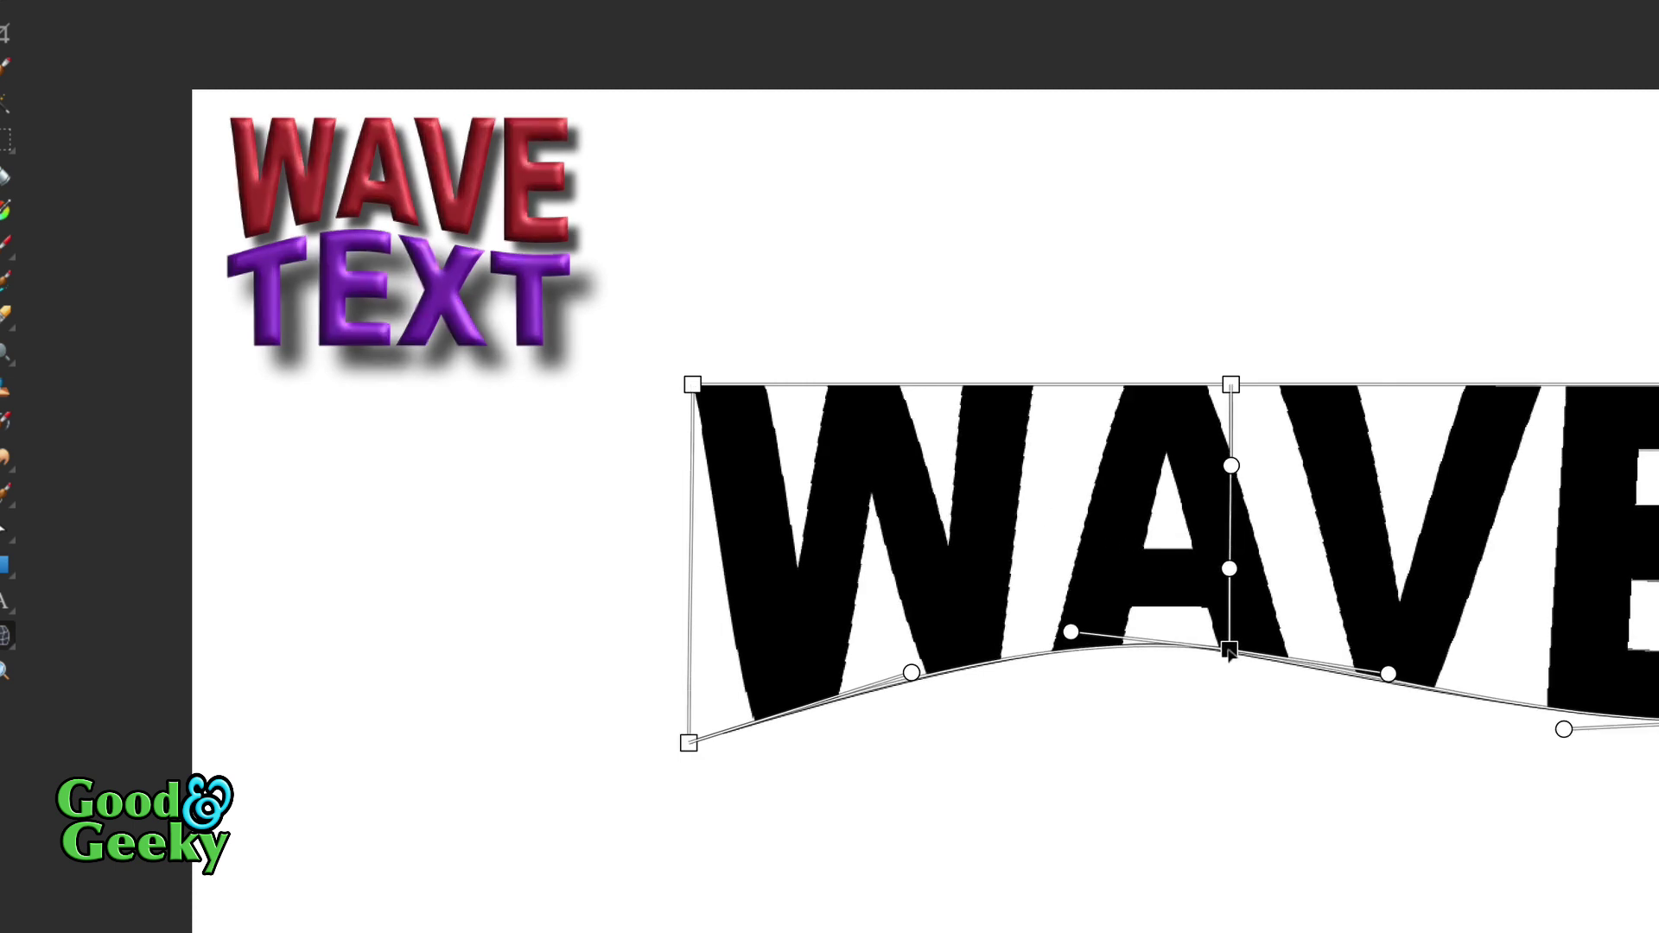
pyautogui.press('Return')
pyautogui.click(204, 0)
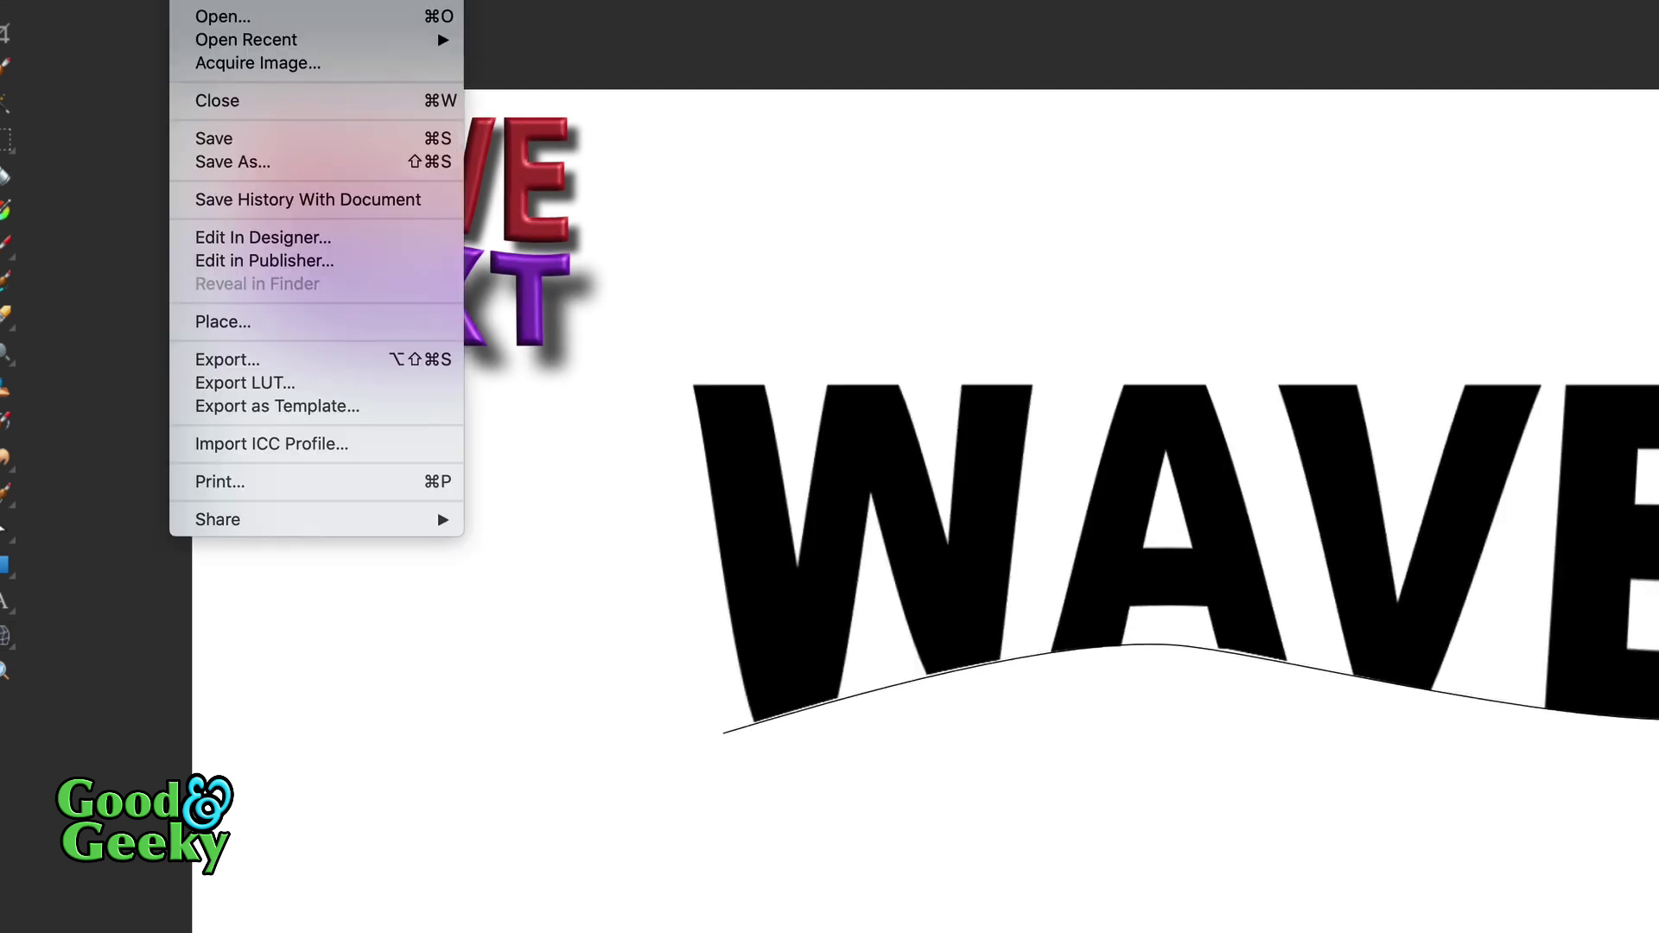
pyautogui.click(386, 245)
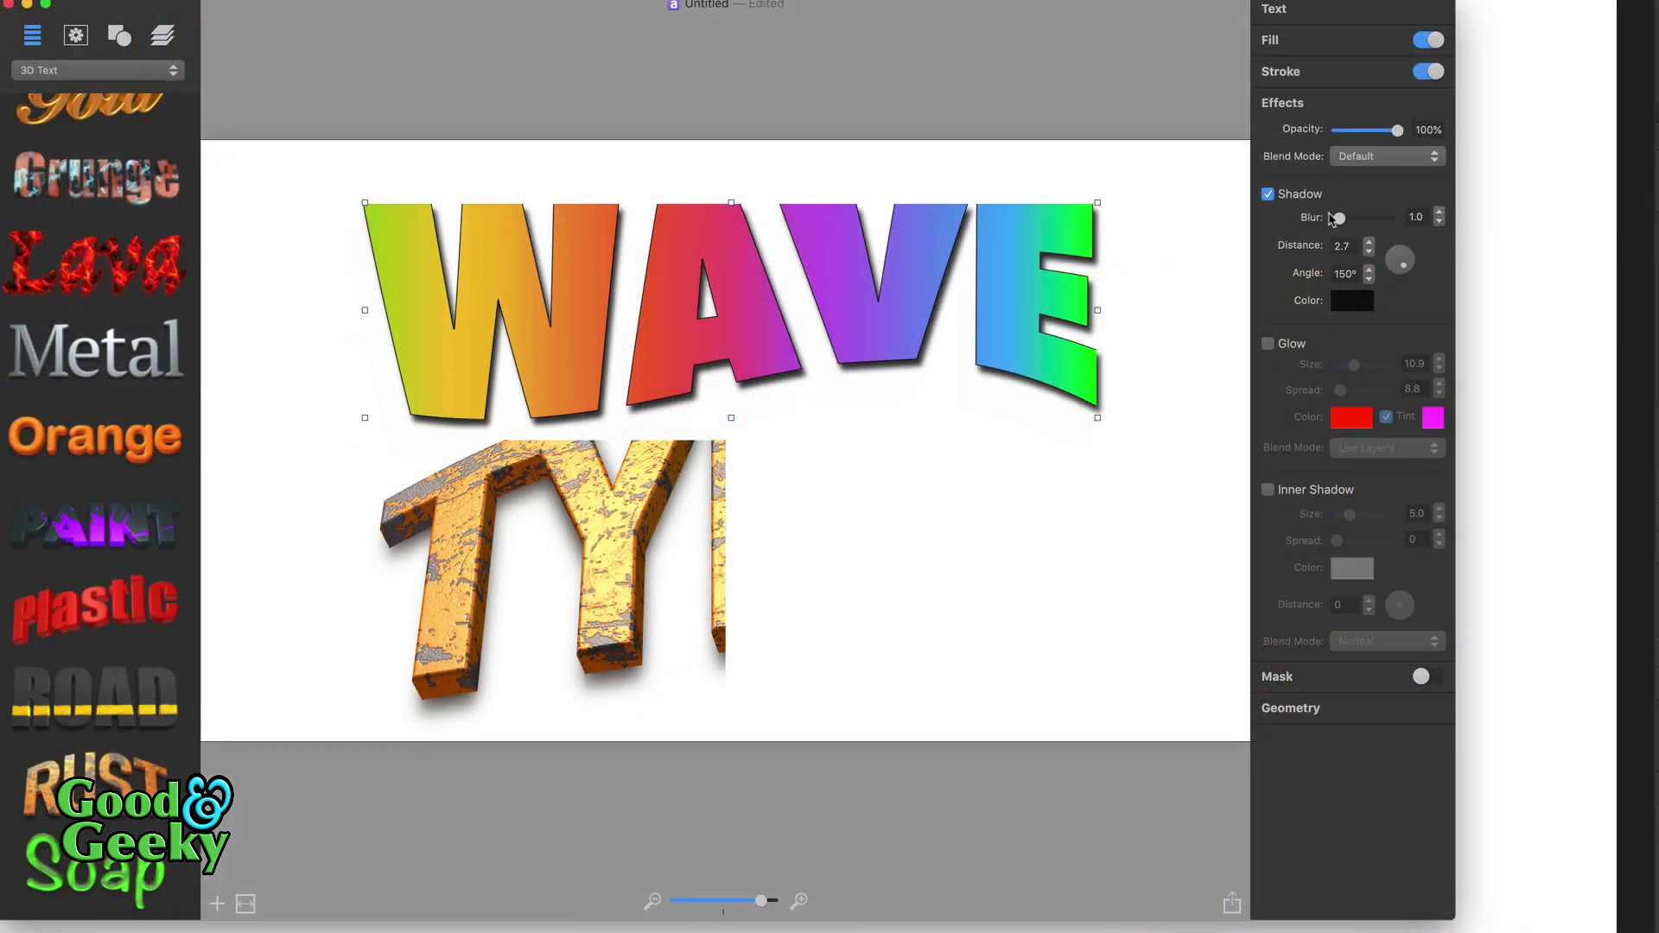
# Step: In Art Text, apply the arched-top geometry transform to the rainbow WAVE text and reduce the text's height to 74
pyautogui.click(1291, 711)
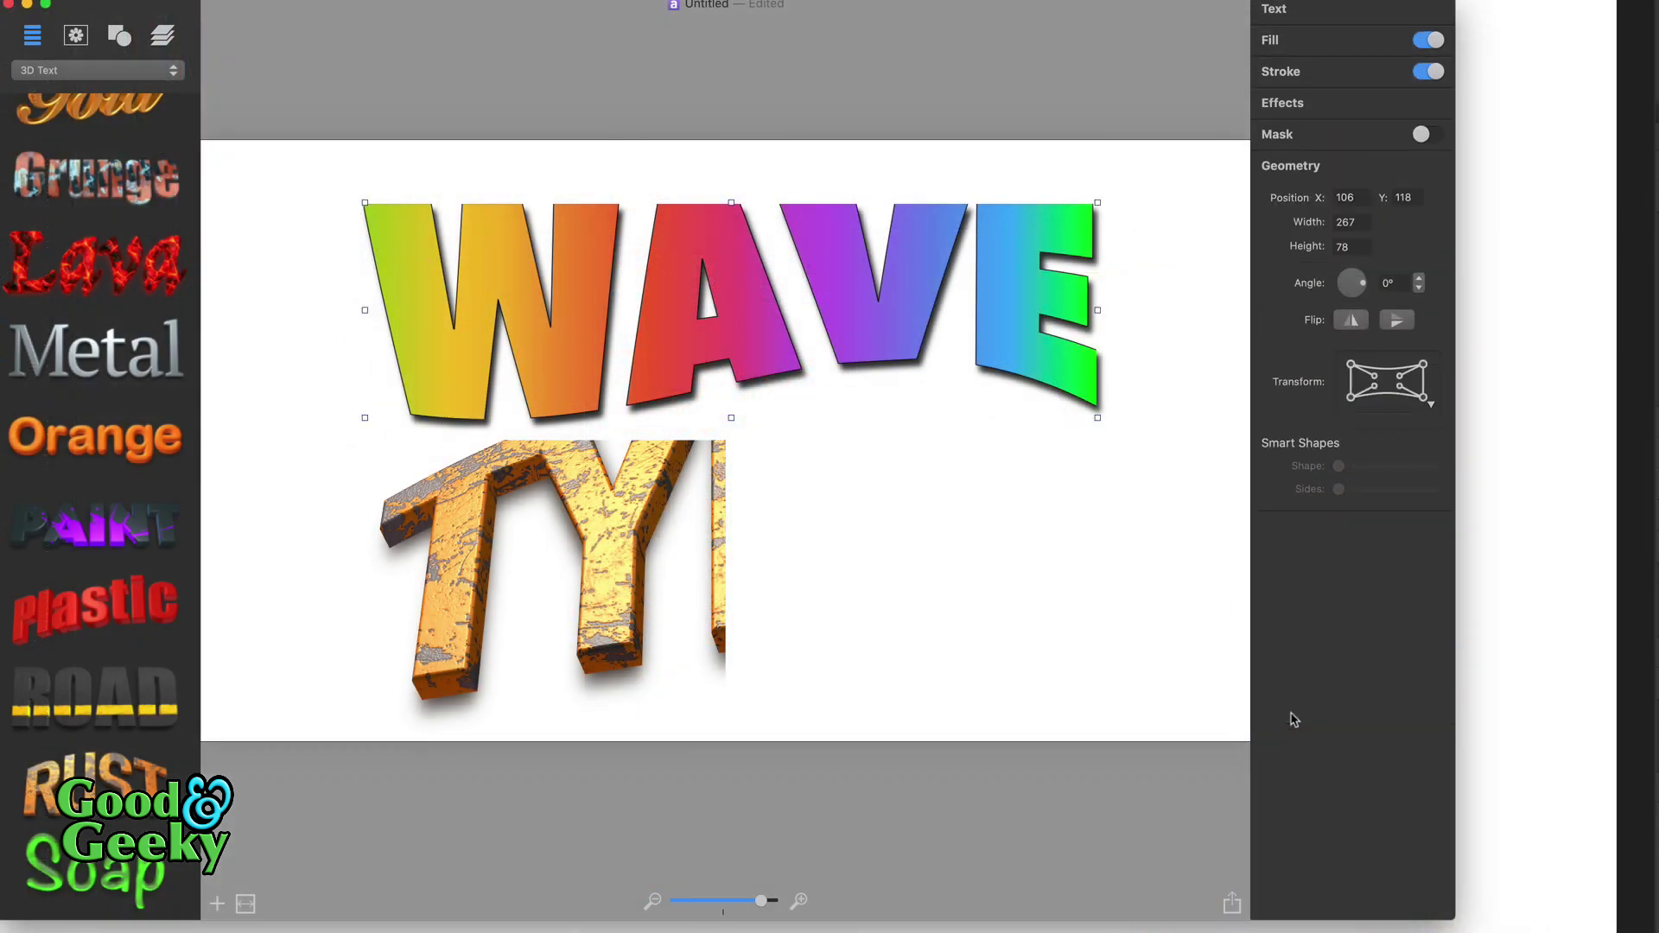
pyautogui.click(1386, 385)
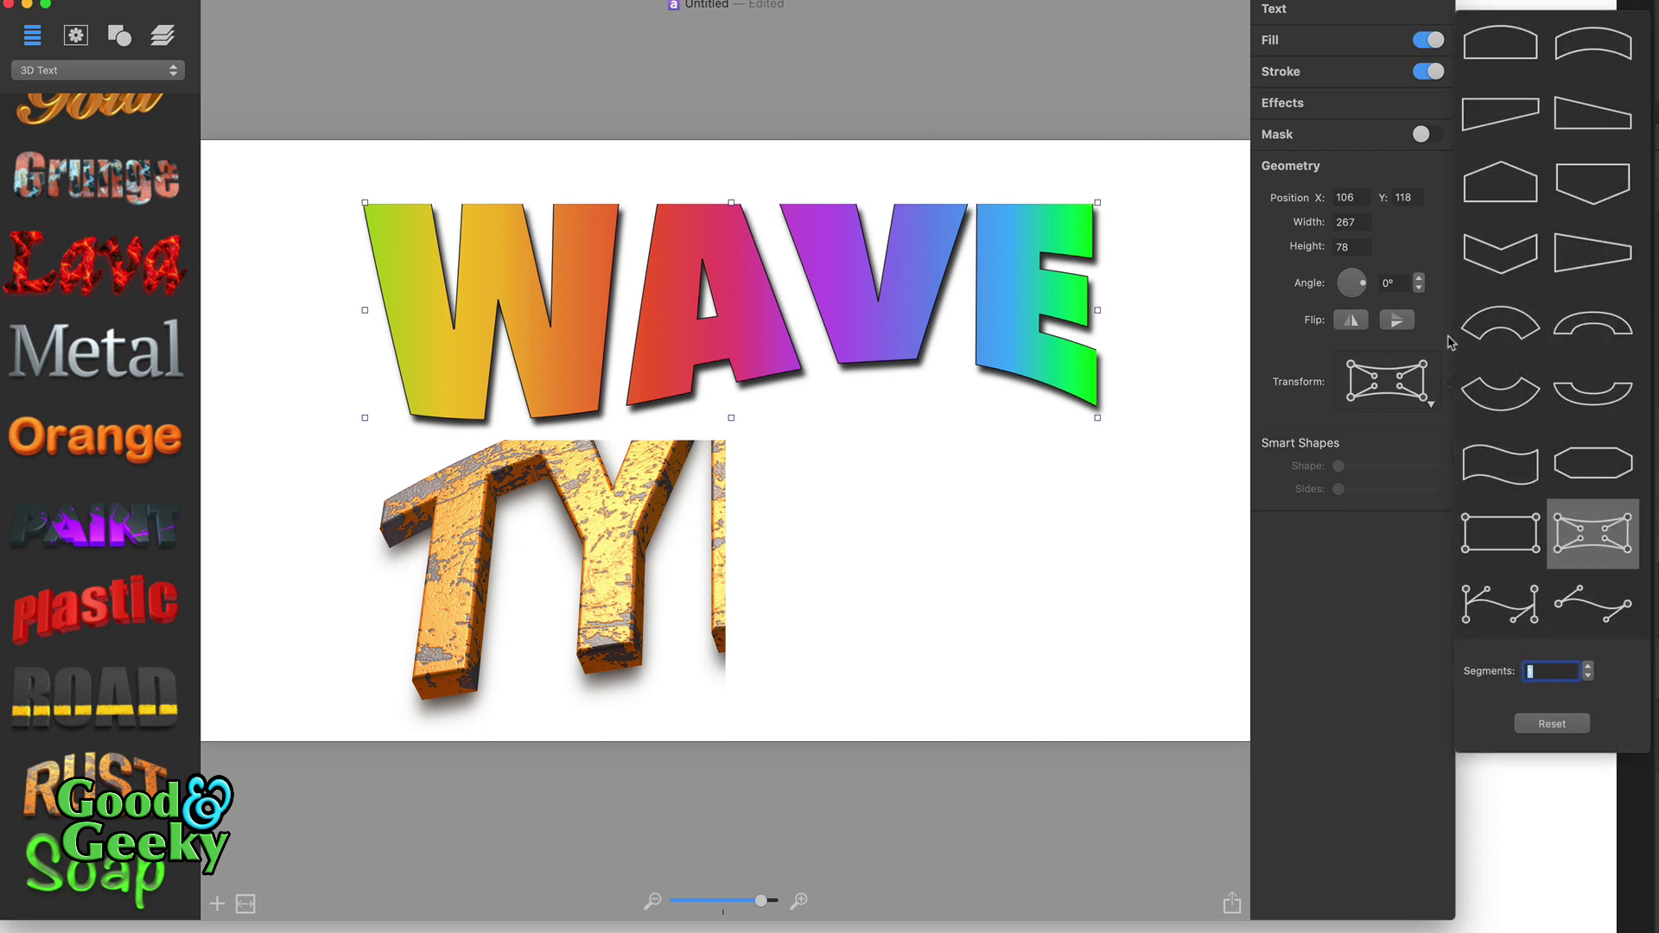
pyautogui.click(1504, 63)
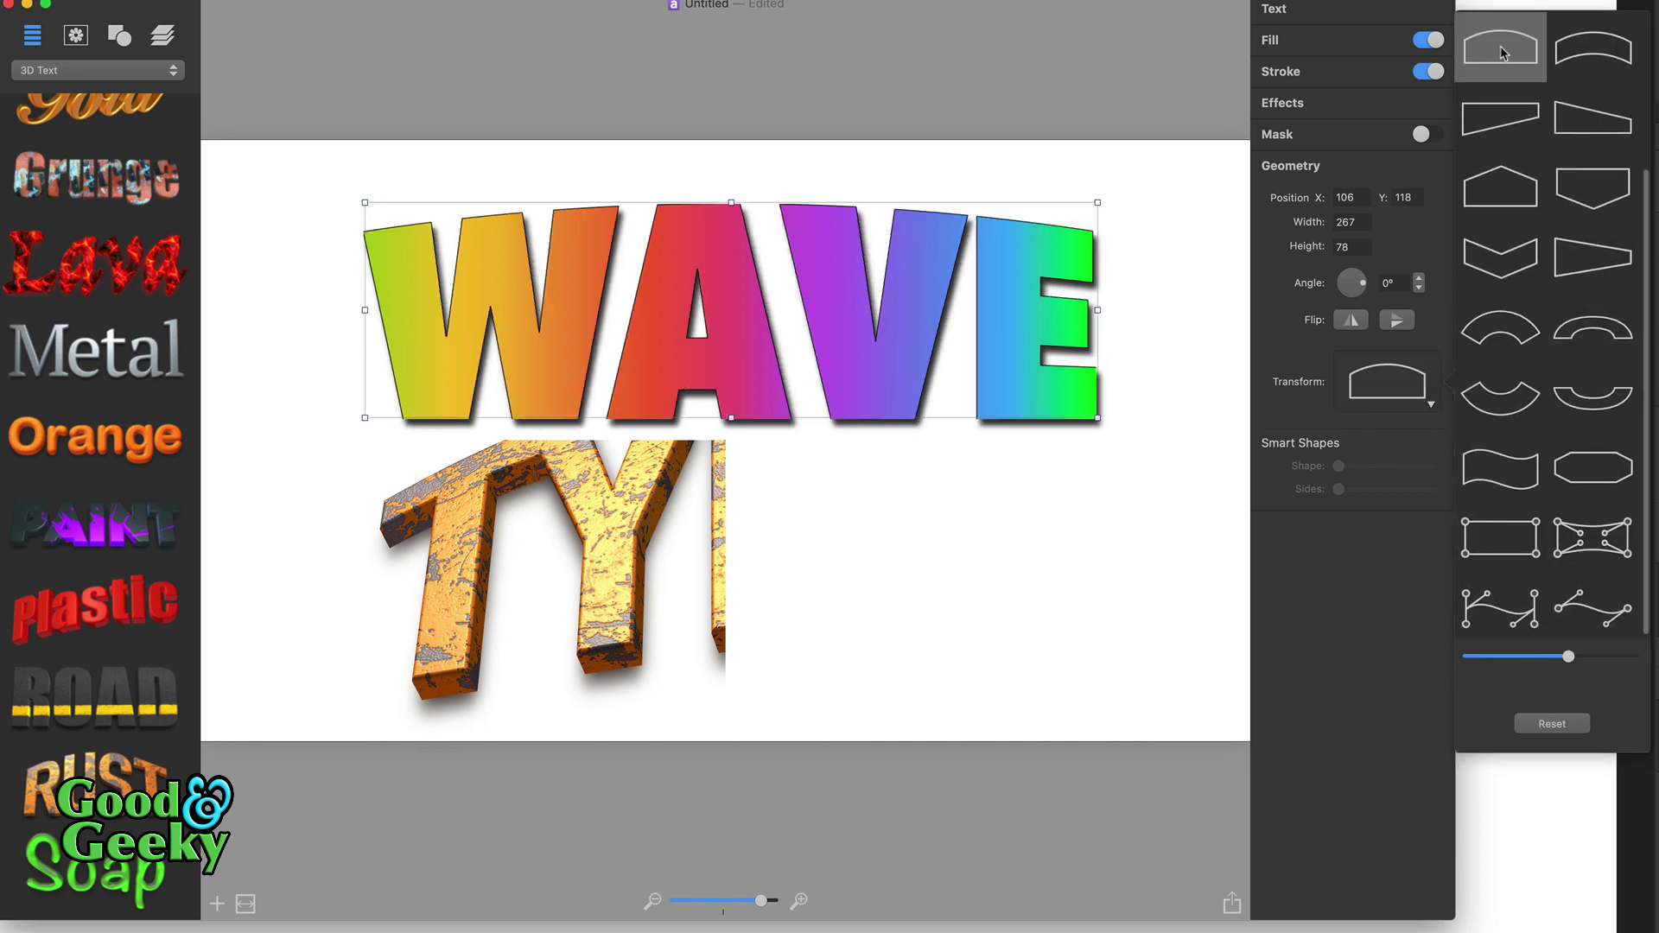
pyautogui.click(733, 198)
pyautogui.moveTo(733, 198)
pyautogui.mouseDown()
pyautogui.moveTo(733, 140)
pyautogui.moveTo(726, 237)
pyautogui.moveTo(722, 202)
pyautogui.mouseUp()
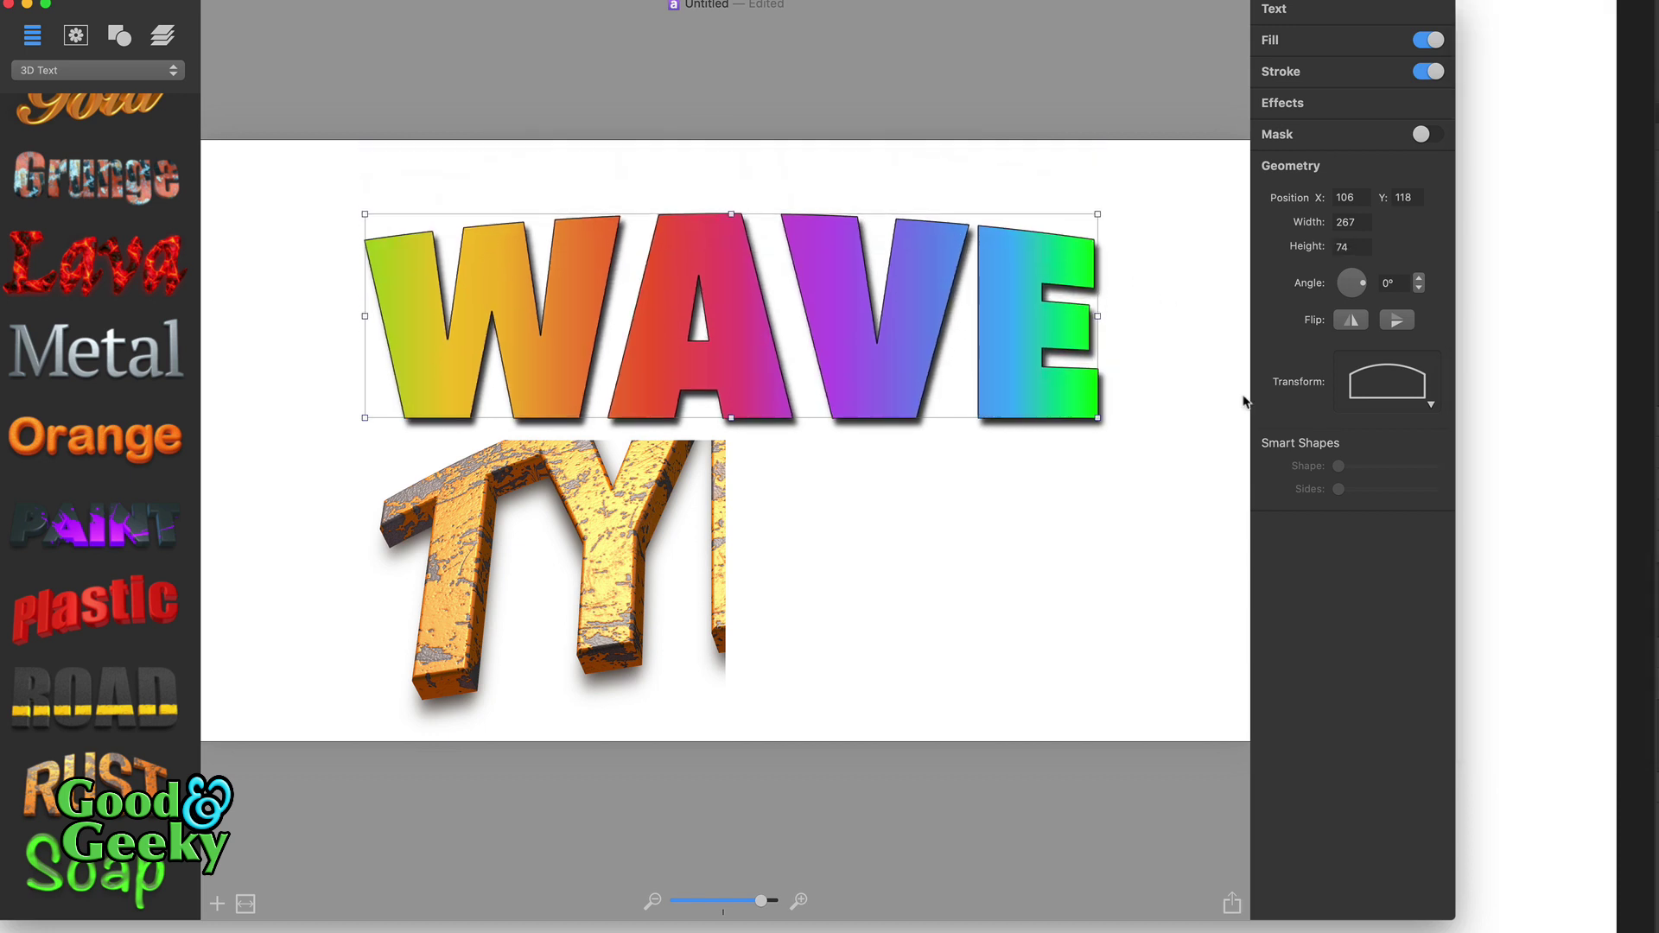
# Step: Switch the rainbow WAVE text to the single-curve path transform and bend its baseline into a wave that rises and then dips
pyautogui.click(1386, 384)
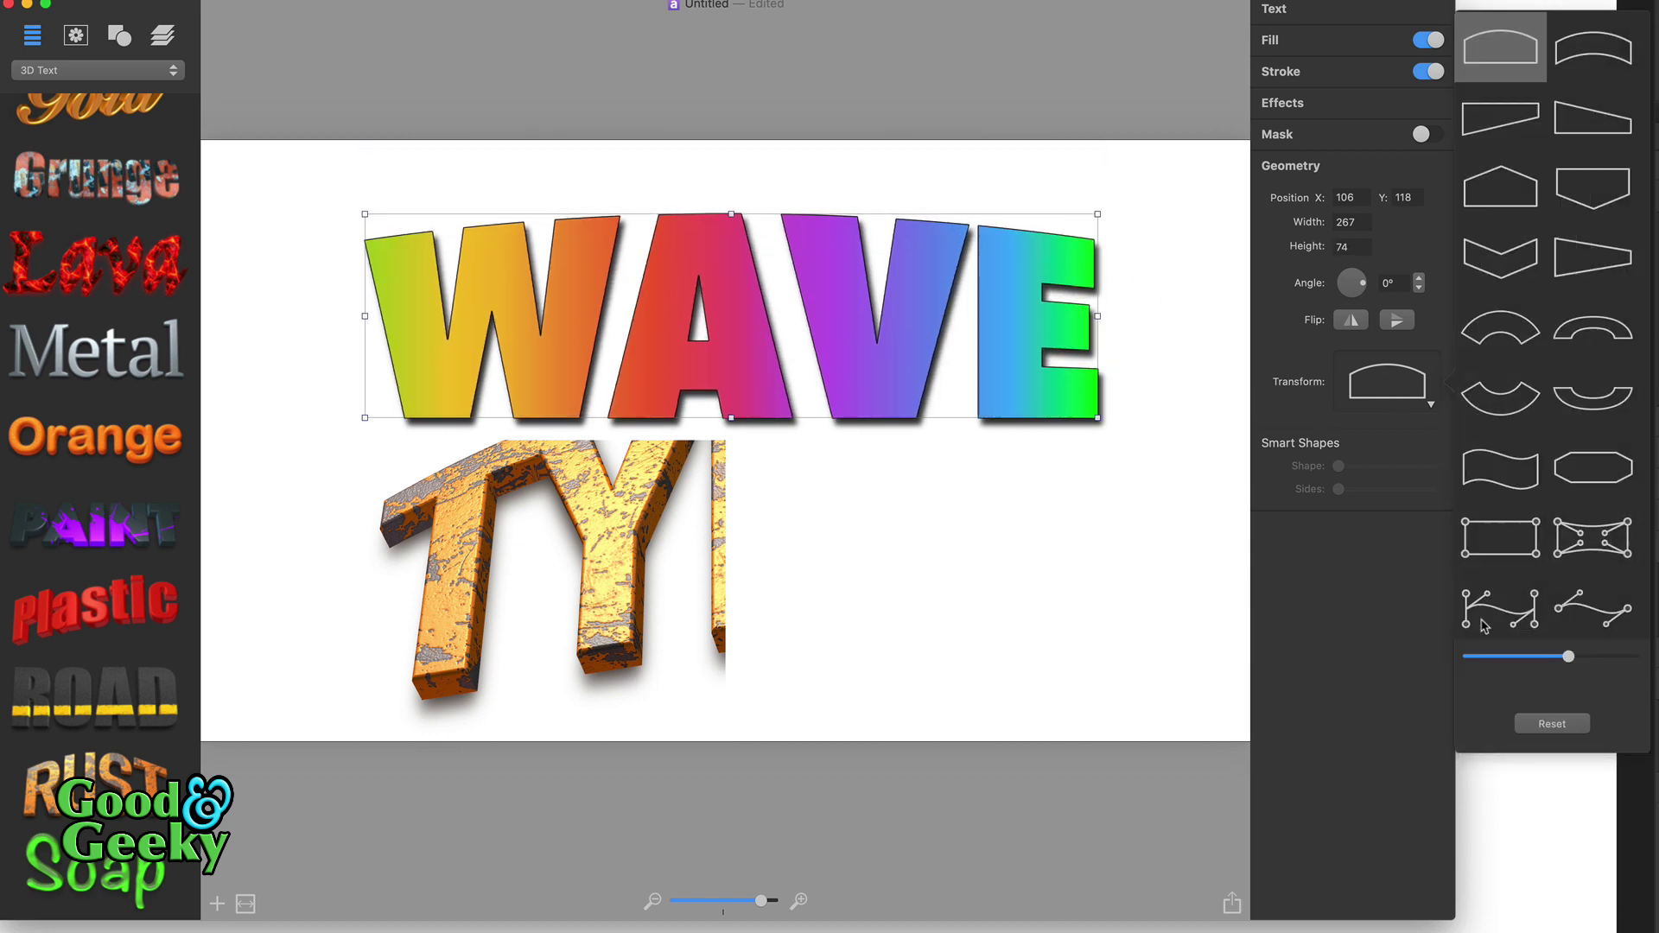
pyautogui.click(1593, 615)
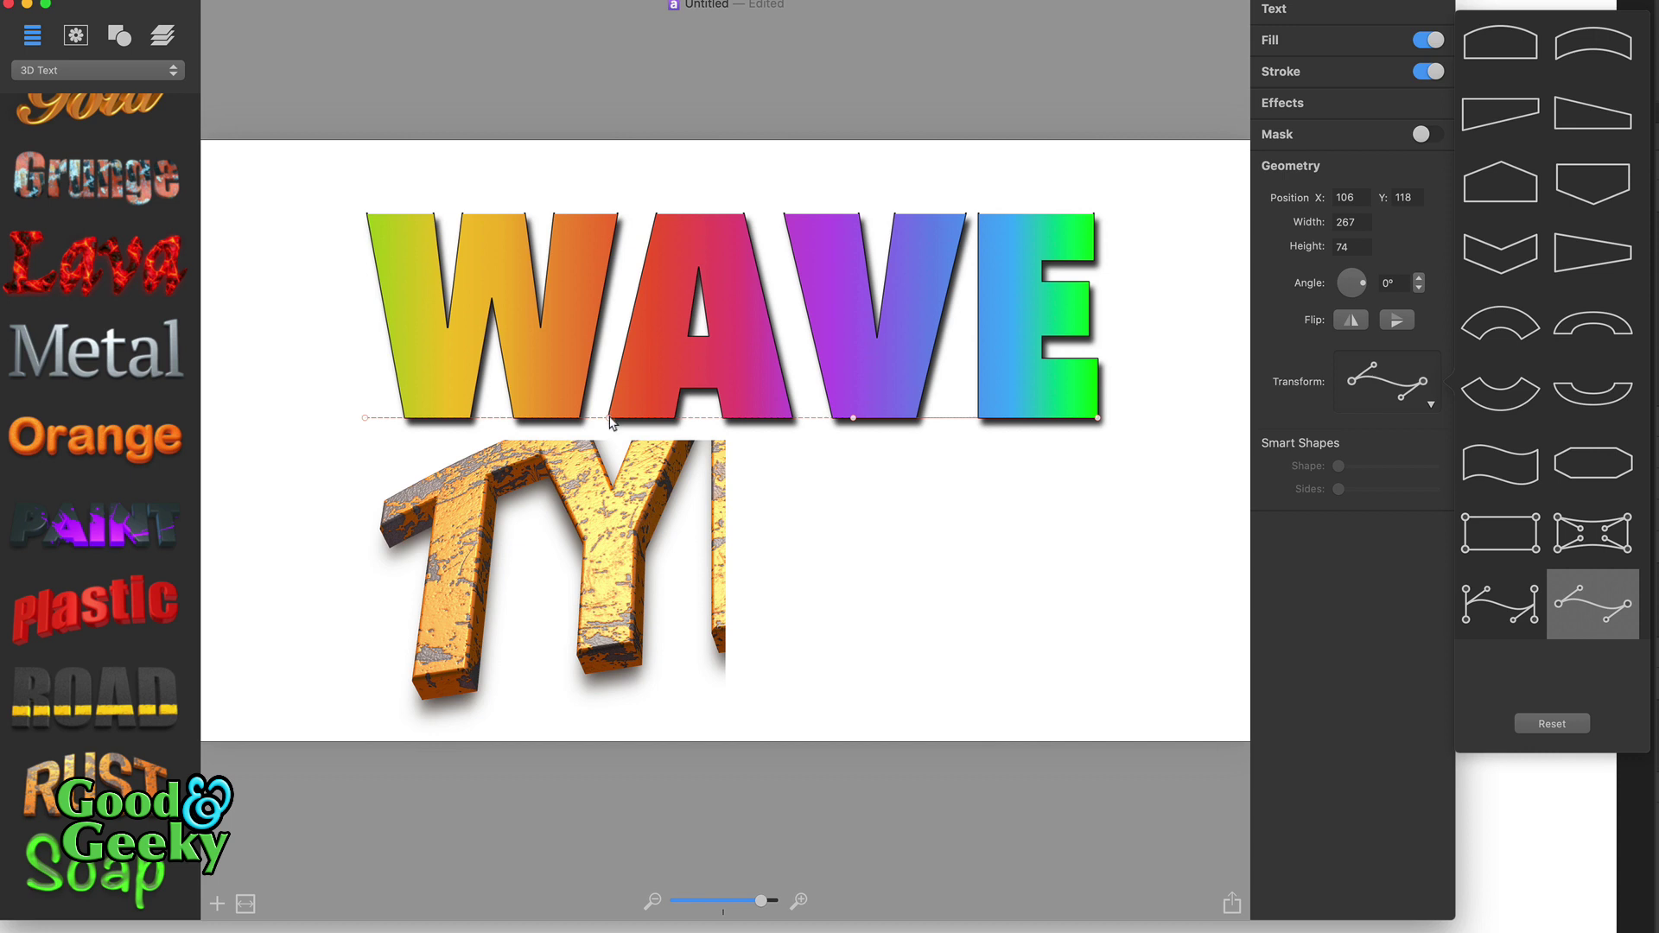
pyautogui.moveTo(613, 415); pyautogui.dragTo(659, 340)
pyautogui.moveTo(852, 418); pyautogui.dragTo(806, 350)
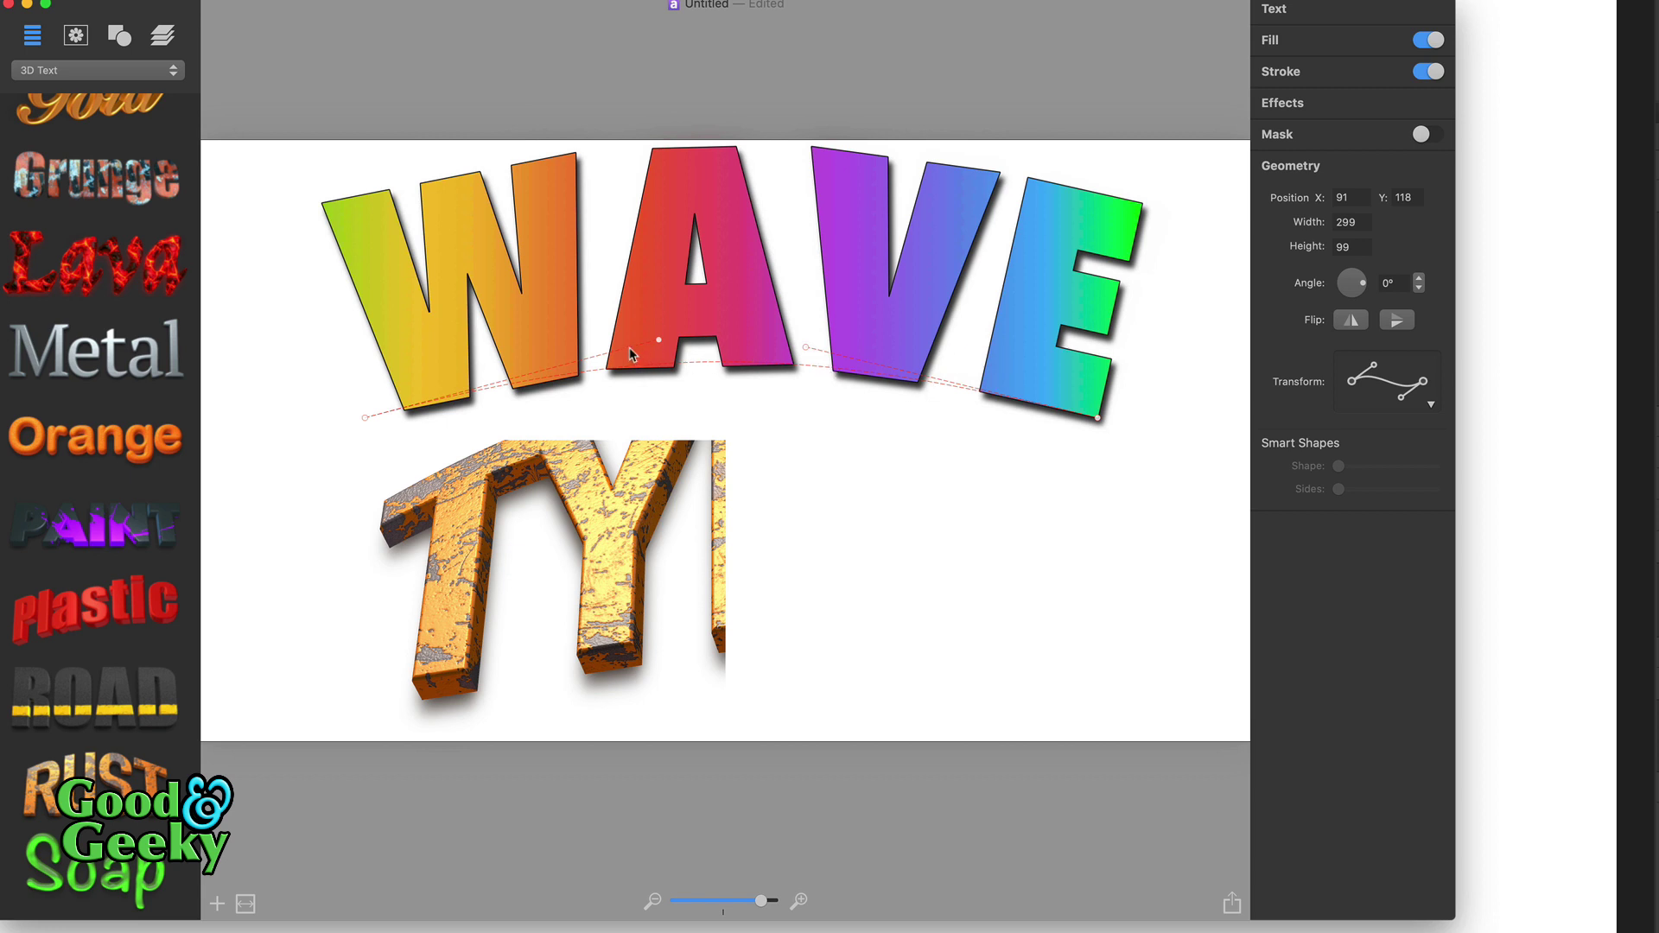
pyautogui.moveTo(660, 343); pyautogui.dragTo(661, 319)
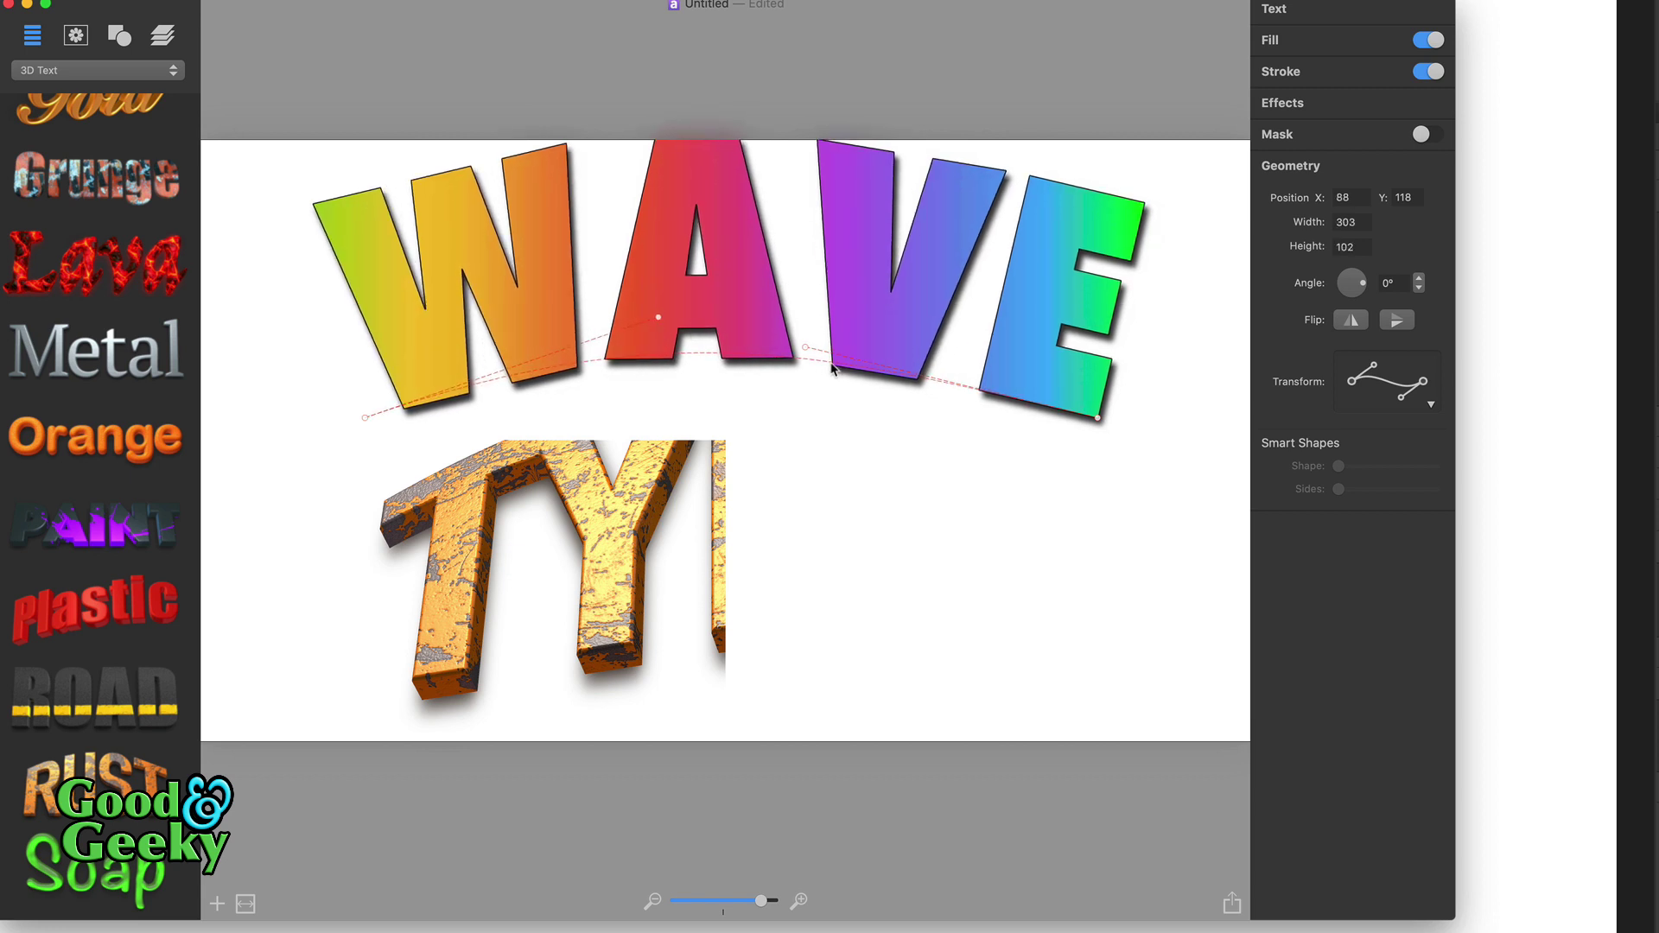
pyautogui.moveTo(803, 351); pyautogui.dragTo(674, 453)
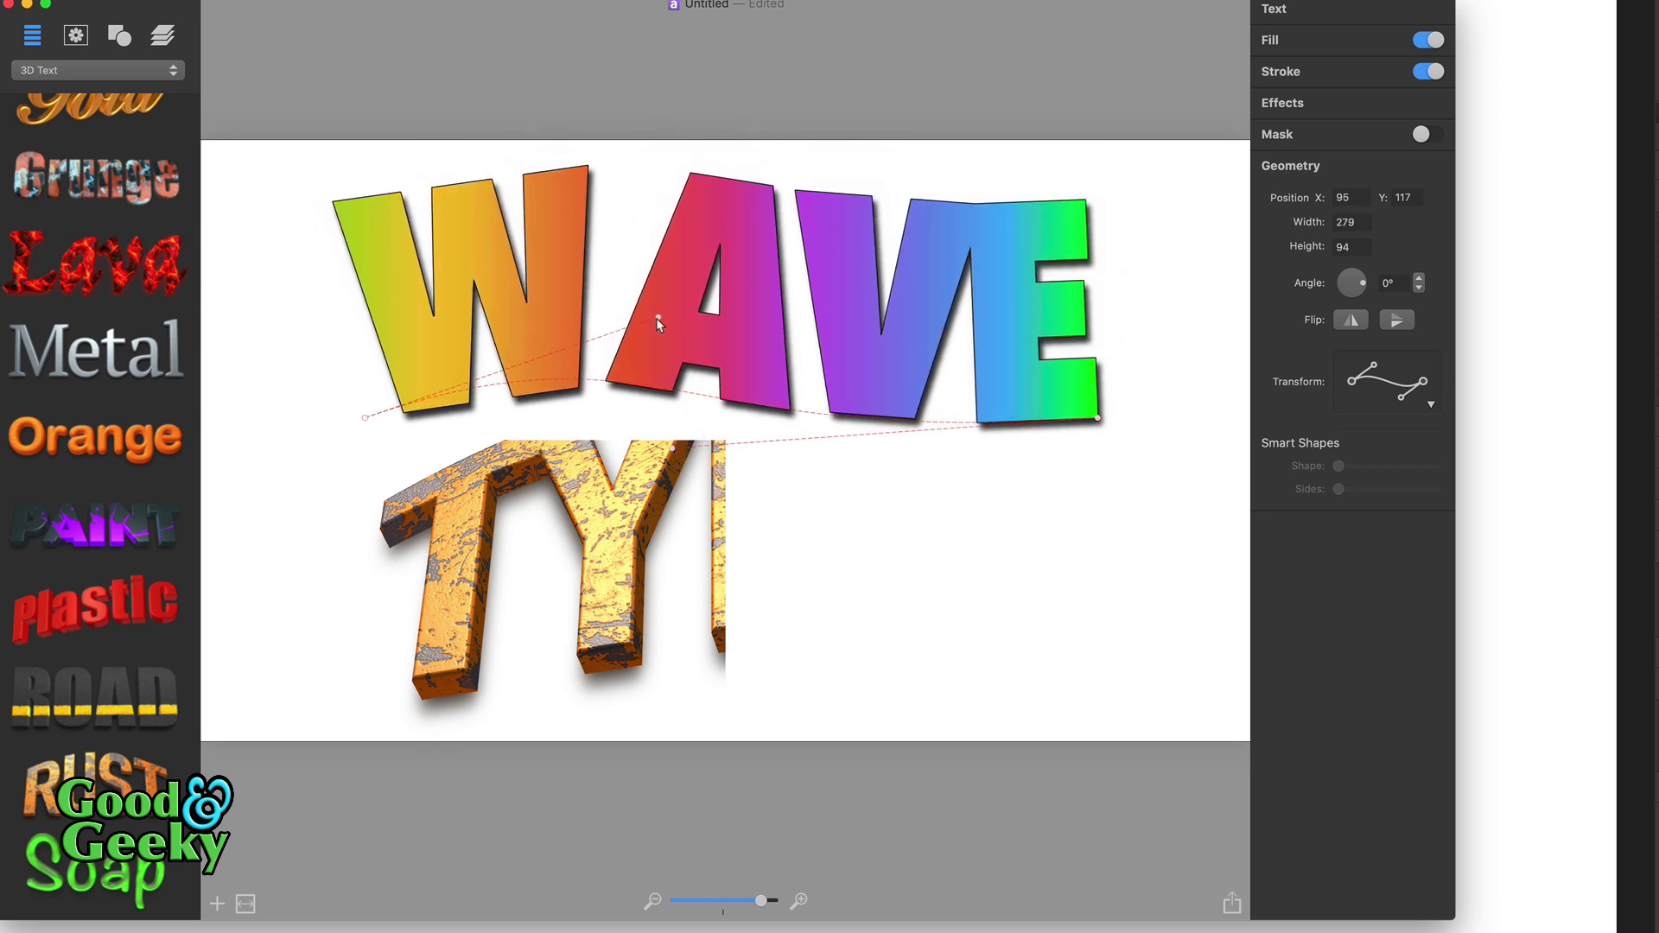
pyautogui.moveTo(658, 318); pyautogui.dragTo(626, 302)
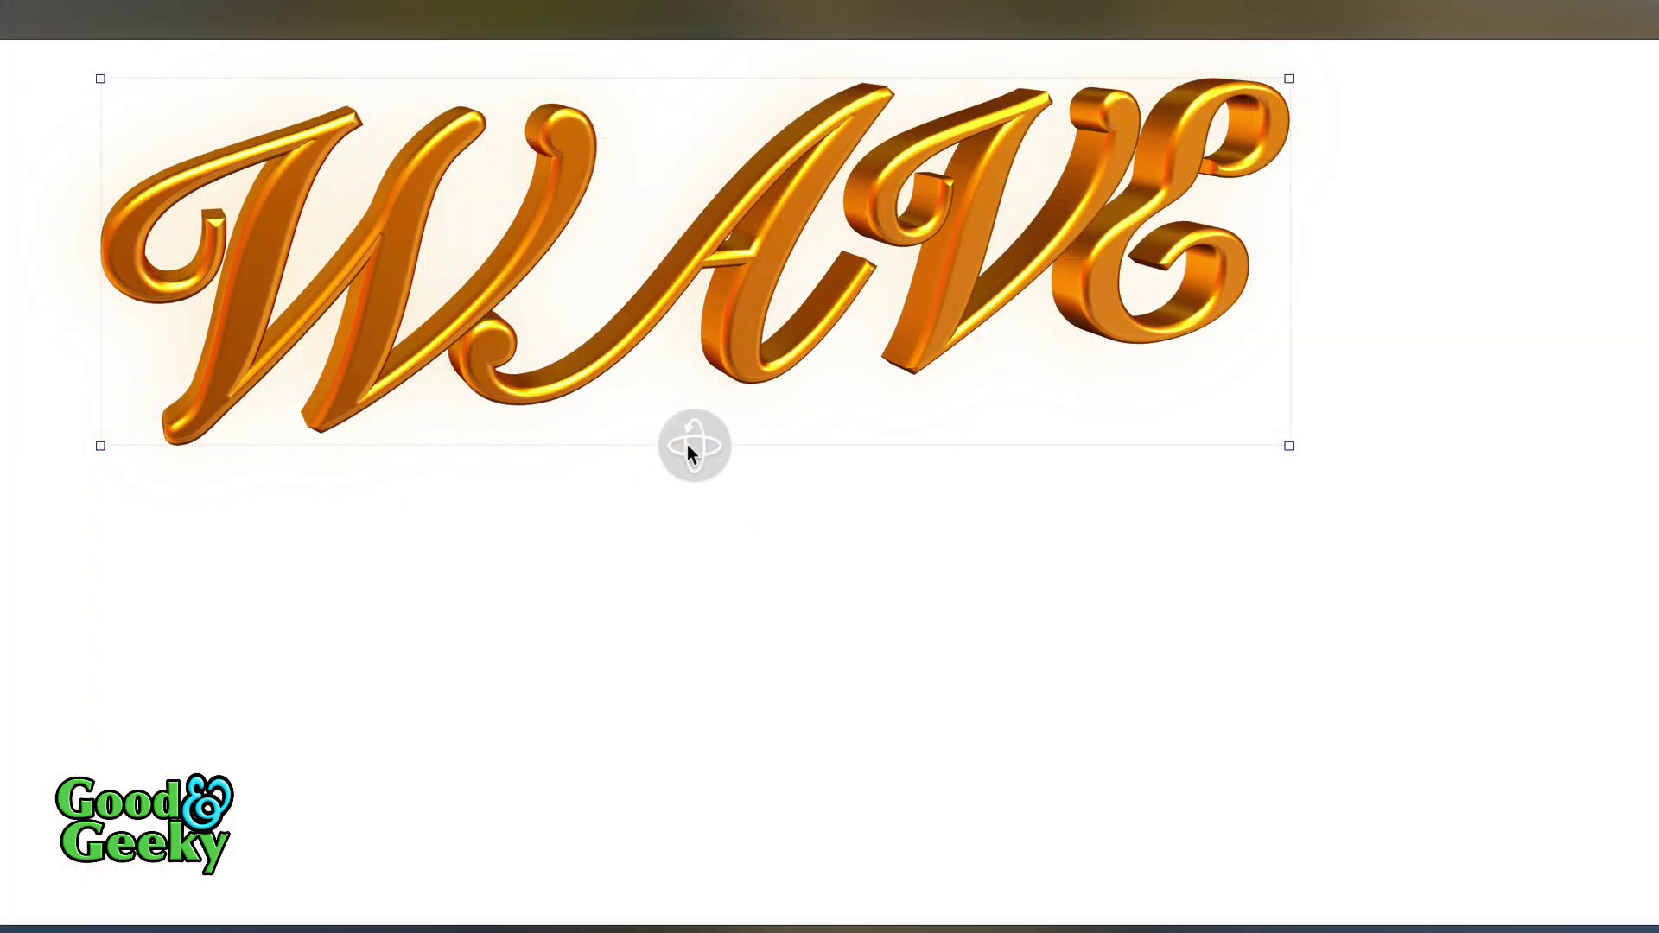
# Step: Rotate the gold script, rusty orange and chocolate WAVE texts in 3D, tilting the chocolate lettering backwards
pyautogui.moveTo(690, 447); pyautogui.dragTo(653, 338)
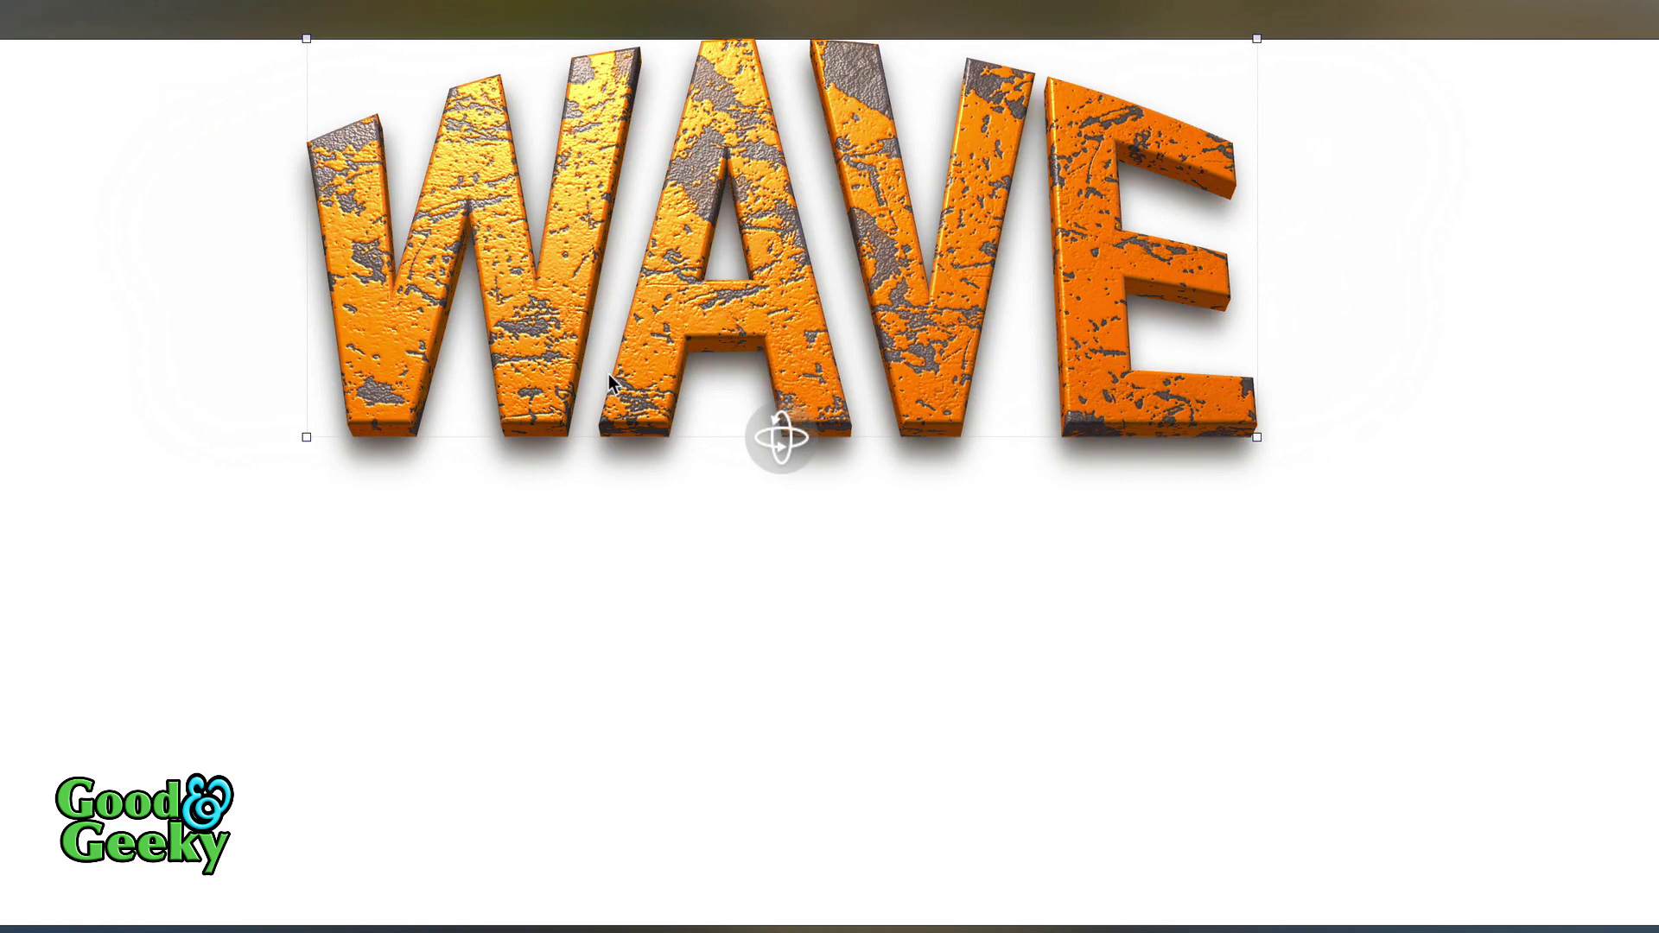
pyautogui.moveTo(670, 356); pyautogui.dragTo(526, 552)
pyautogui.moveTo(637, 609); pyautogui.dragTo(582, 557)
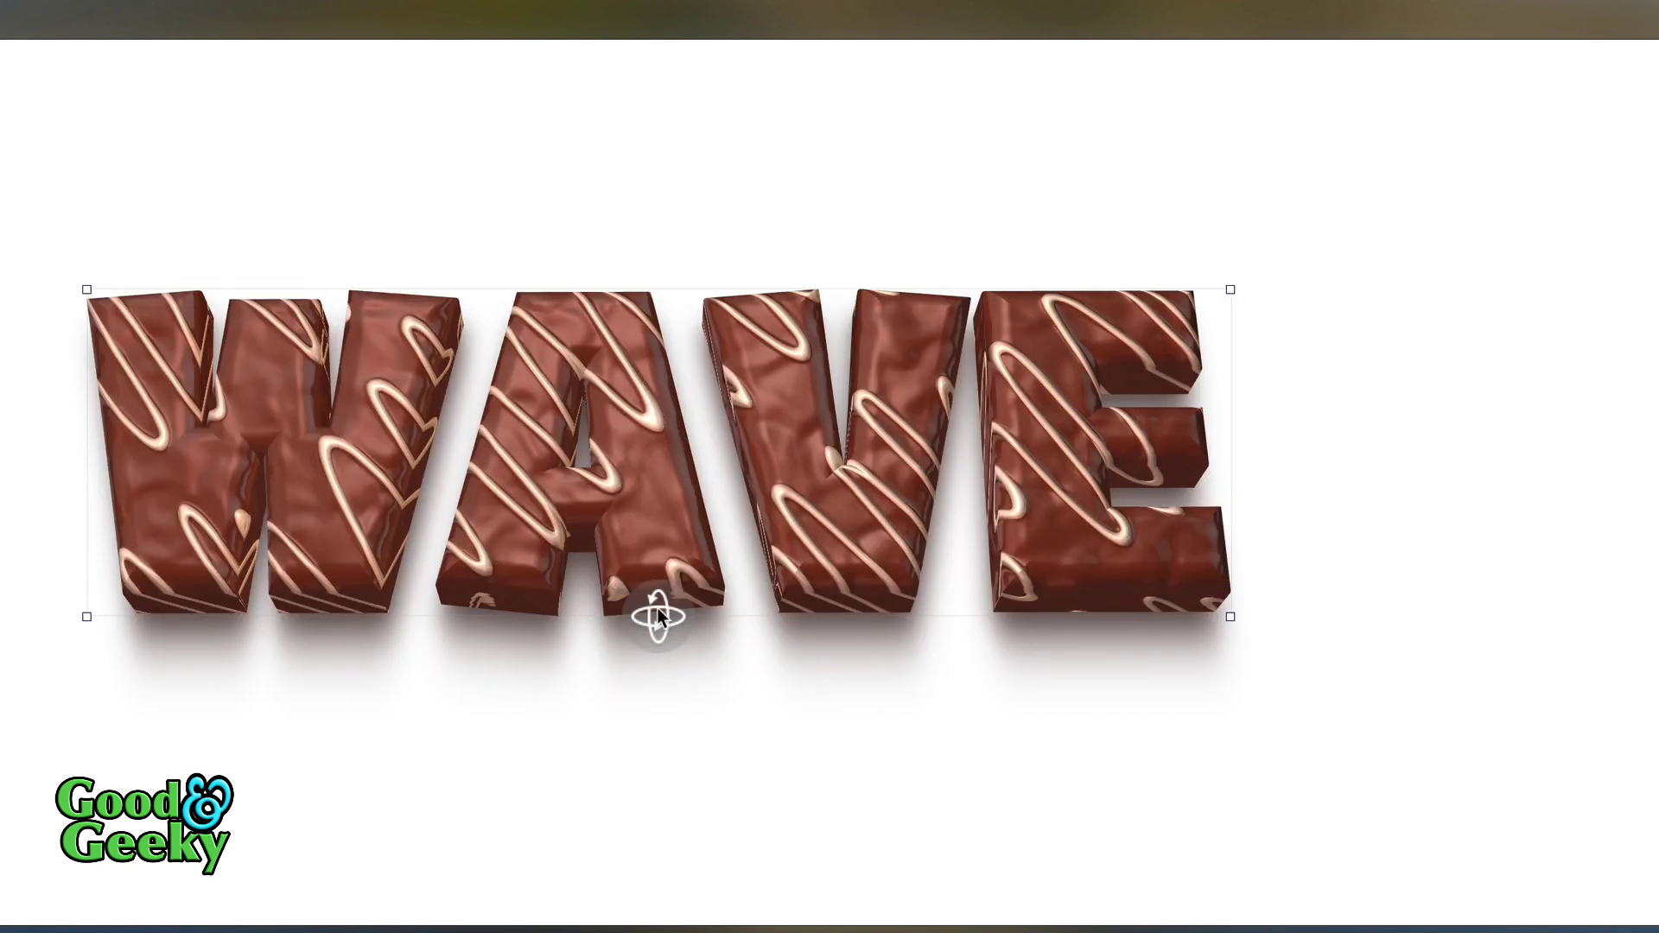
pyautogui.moveTo(656, 611); pyautogui.dragTo(656, 510)
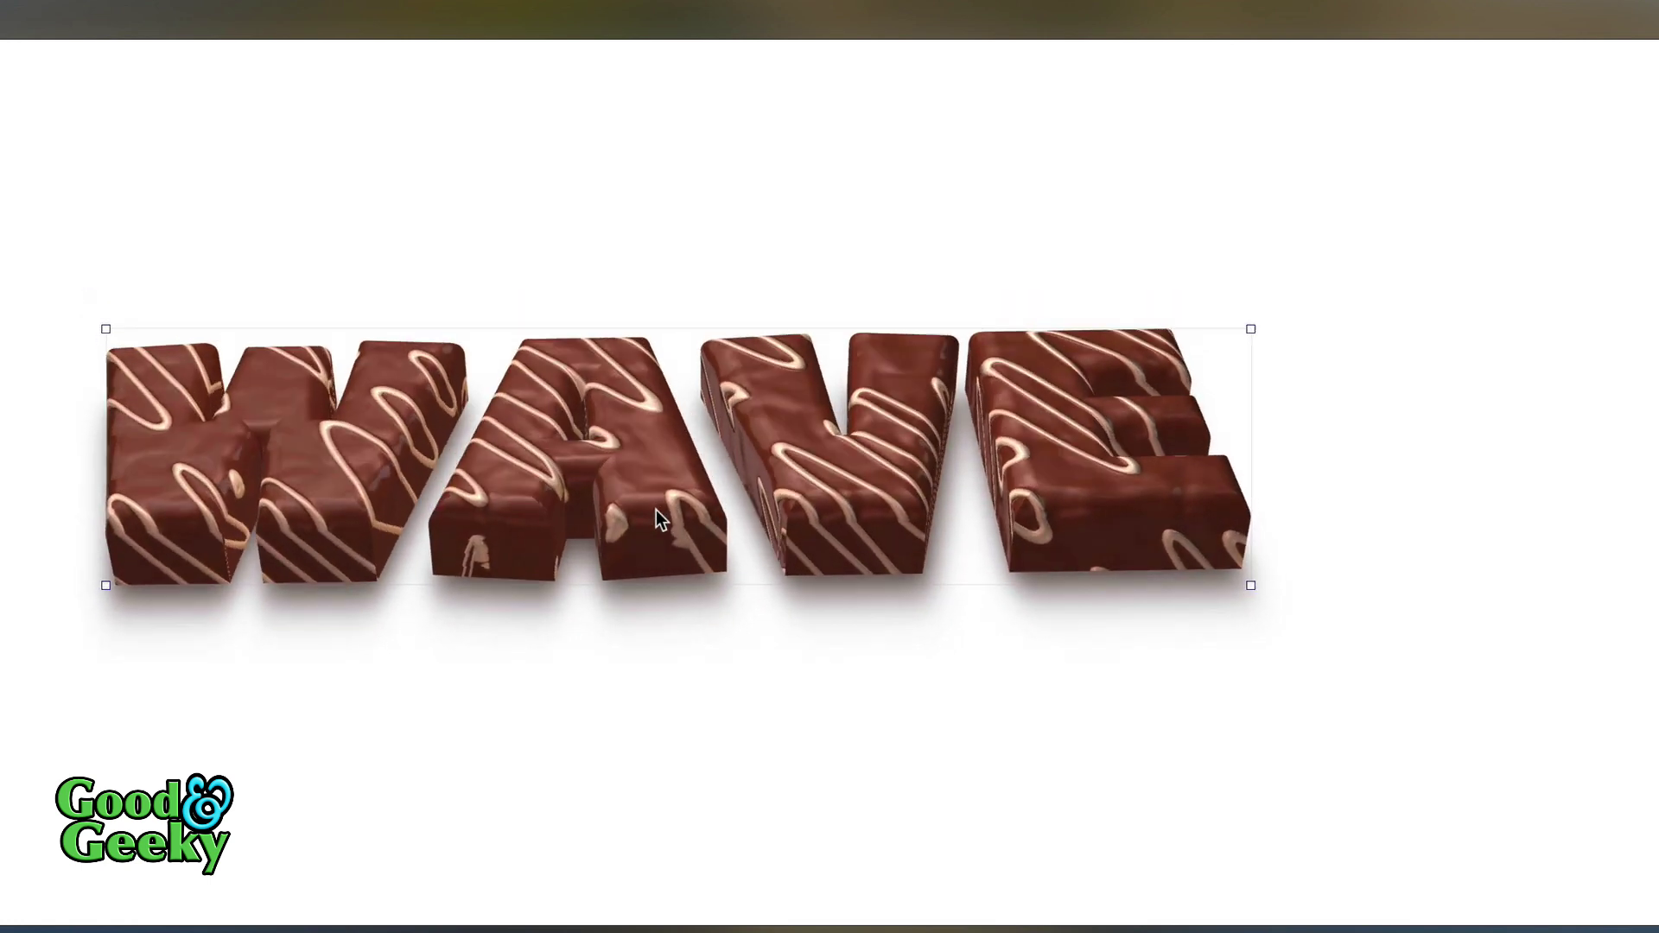